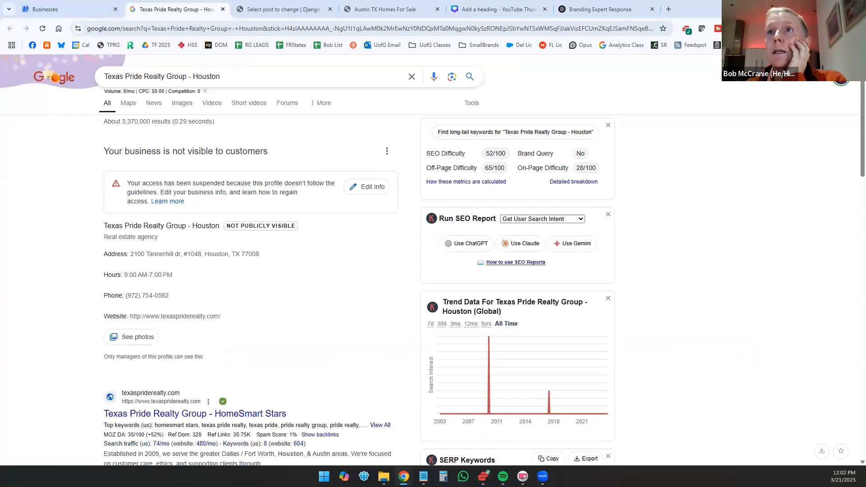
Step: Close the suspended Houston profile and review the full searches breakdown in the Texas Pride Realty profile's performance report
left_click(223, 9)
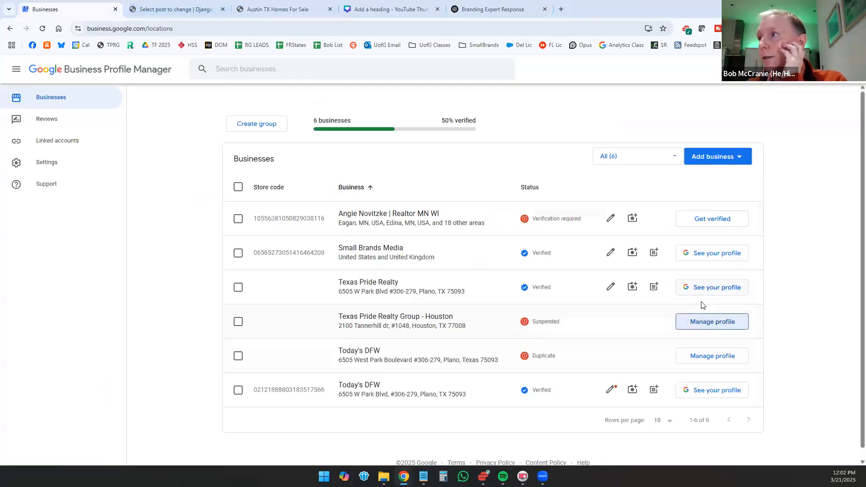
left_click(715, 290)
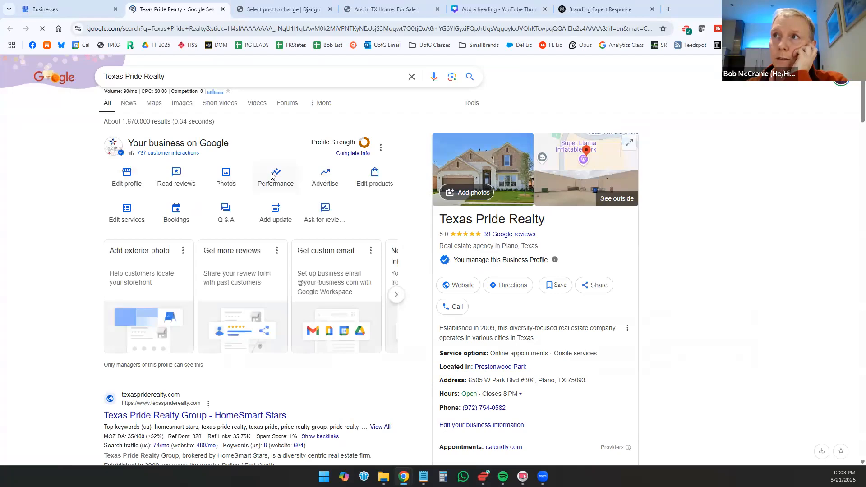
left_click(273, 176)
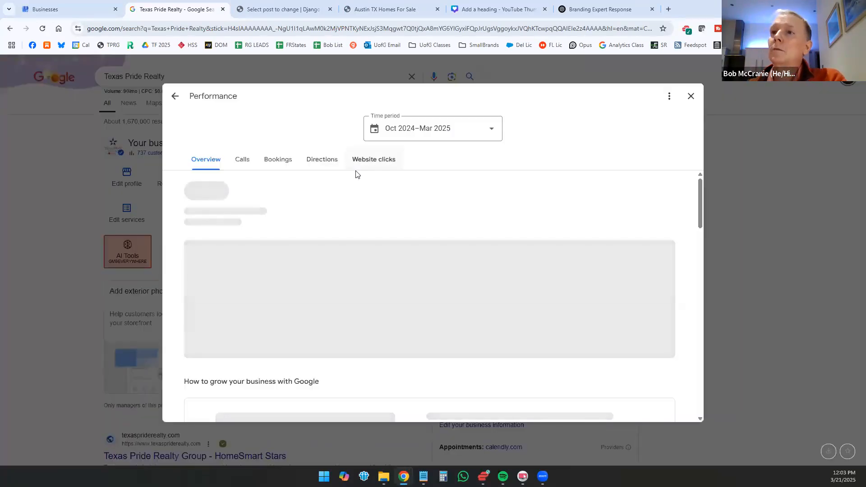
scroll(417, 294, "down", 6)
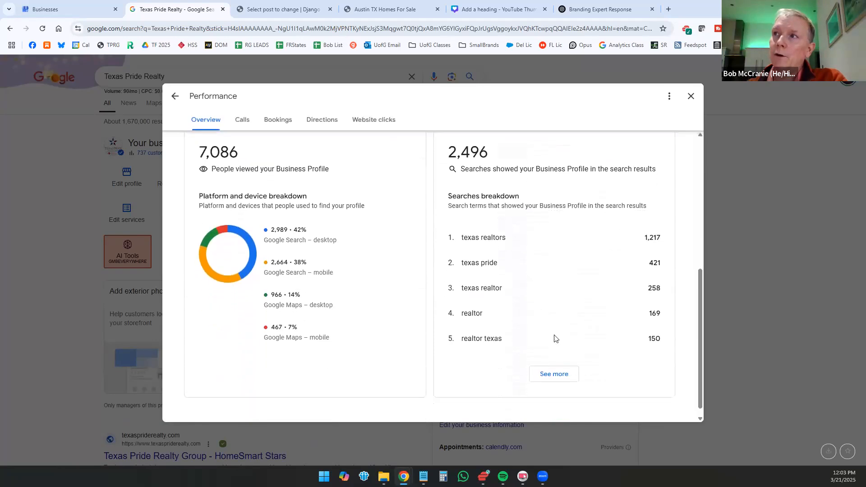
left_click(557, 374)
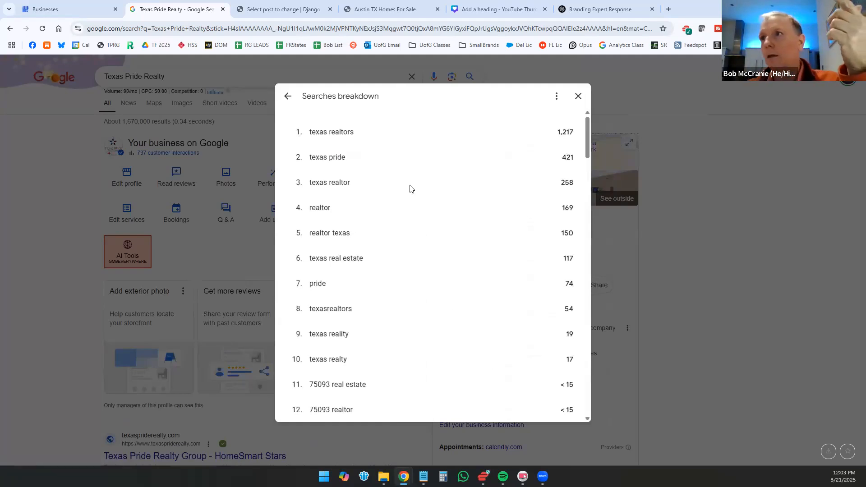
scroll(410, 186, "down", 6)
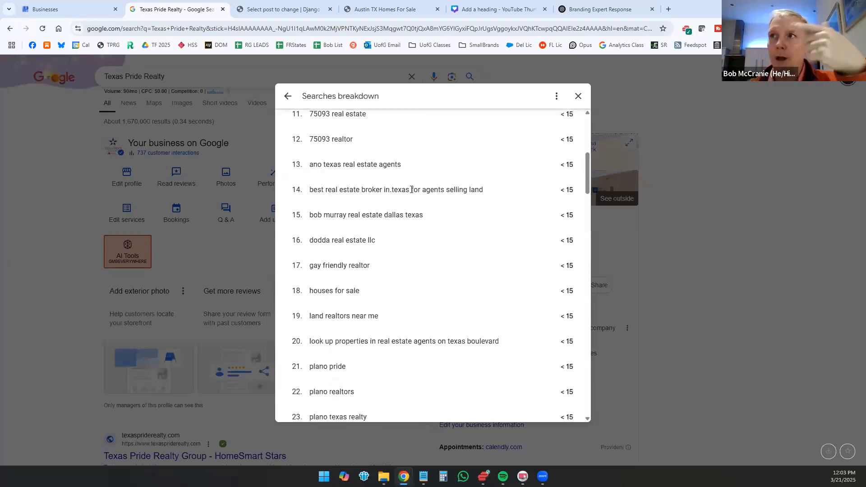
scroll(410, 189, "down", 1)
scroll(411, 195, "down", 1)
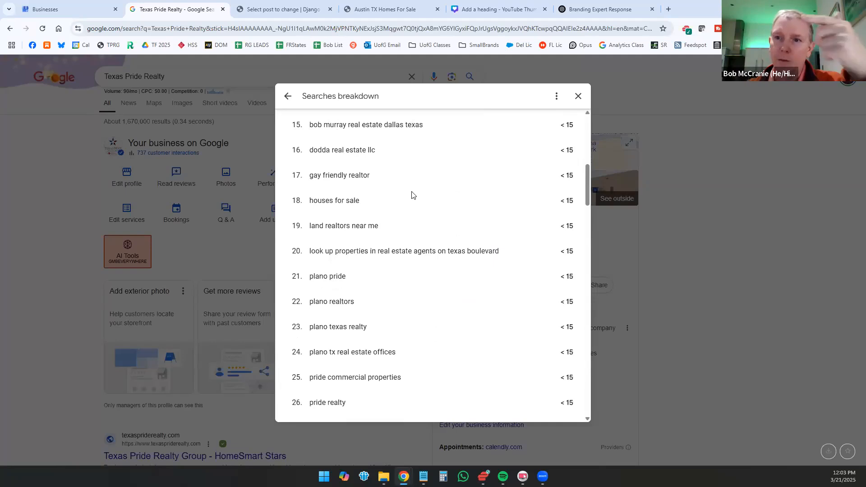
scroll(411, 195, "down", 2)
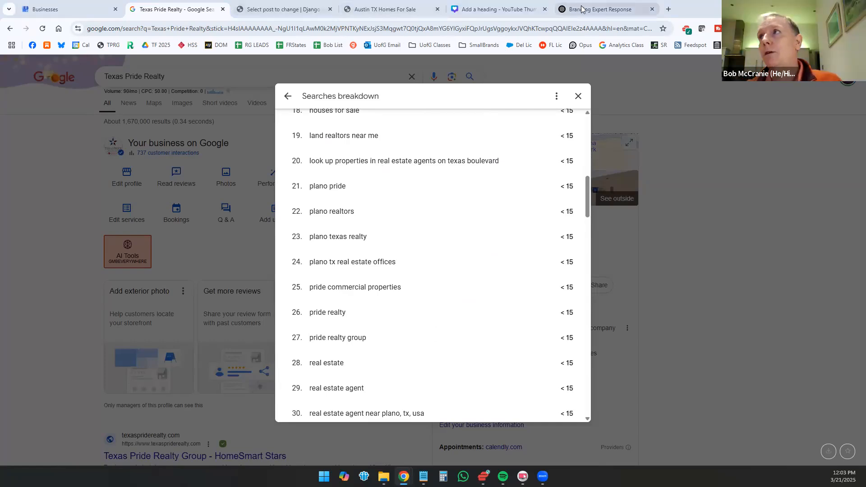
Step: Switch to the Branding Expert Response chat in ChatGPT and review the under-1500-character Burnet blog post and its keyword list
key("ctrl+9")
scroll(298, 195, "up", 15)
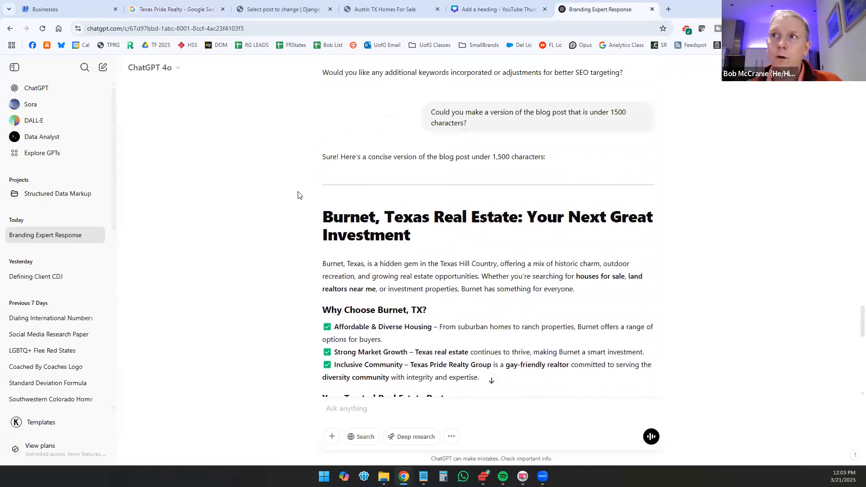
scroll(298, 195, "down", 3)
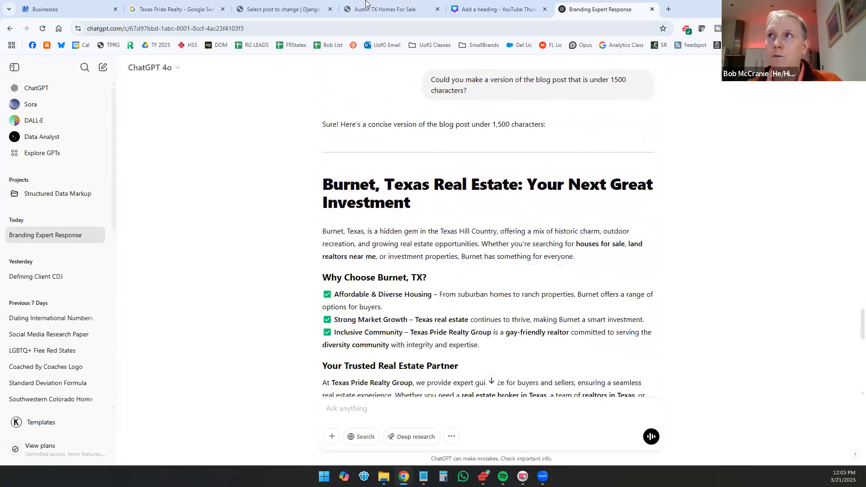
mouse_move(305, 7)
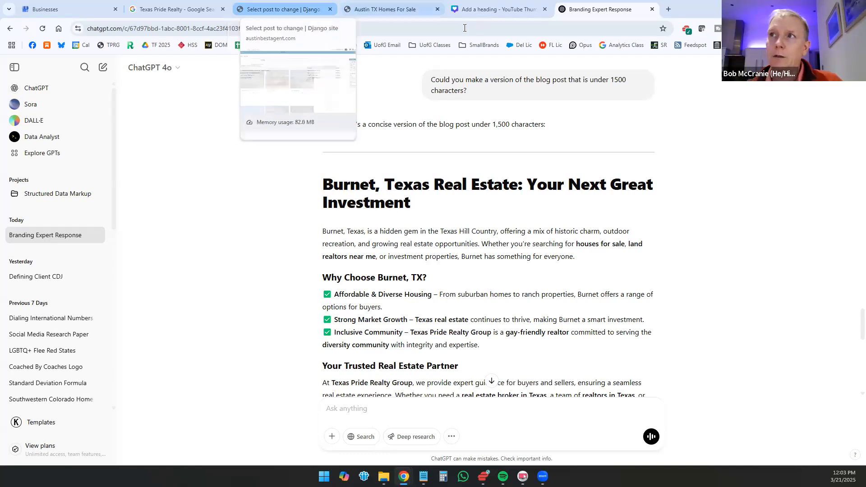
scroll(271, 188, "up", 7)
scroll(284, 186, "up", 4)
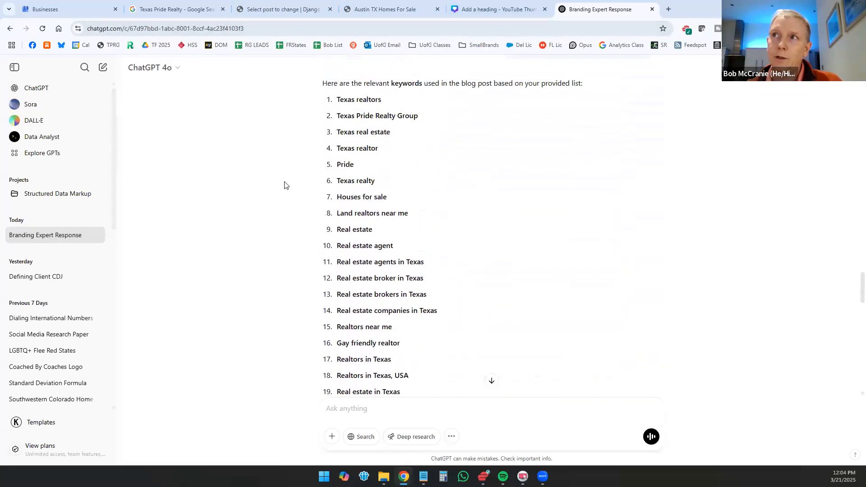
scroll(284, 185, "down", 3)
scroll(284, 185, "down", 1)
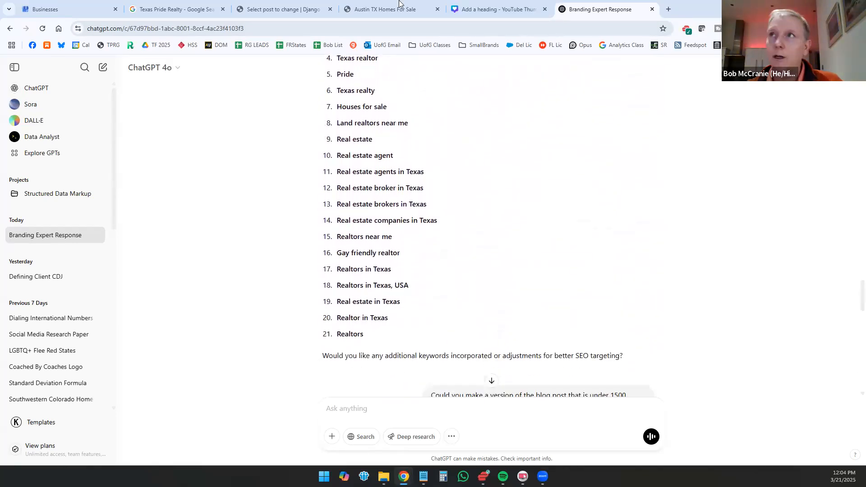
Step: Return to the Texas Pride Realty searches breakdown and examine its search terms, highlighting "realestateagent, texasbexarboerne, unitedstates"
key("ctrl+1")
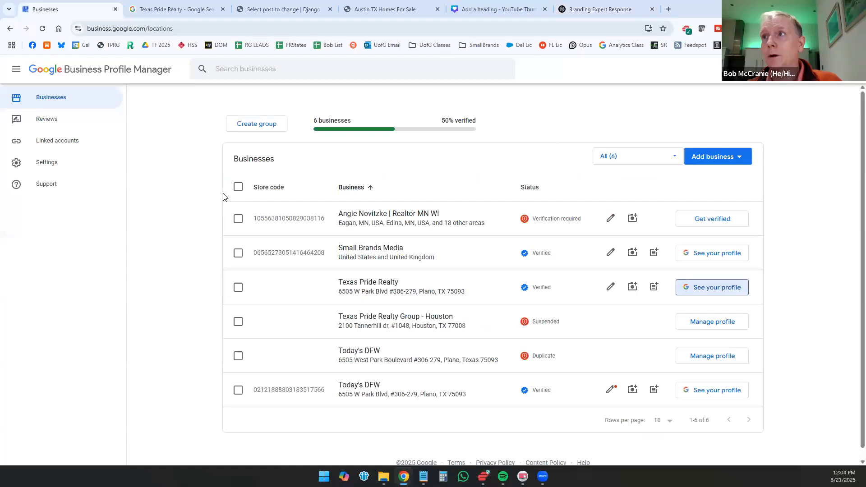
left_click(176, 9)
scroll(478, 242, "down", 3)
scroll(479, 244, "down", 8)
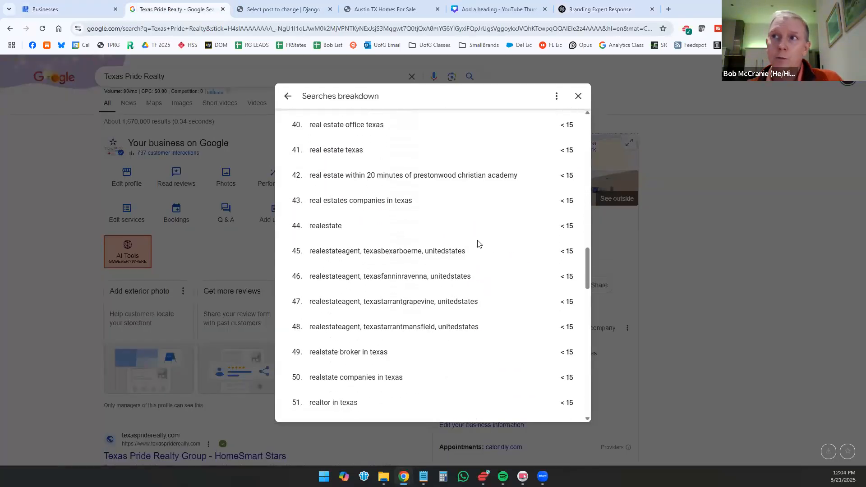
left_click_drag(311, 252, 467, 252)
scroll(387, 271, "down", 2)
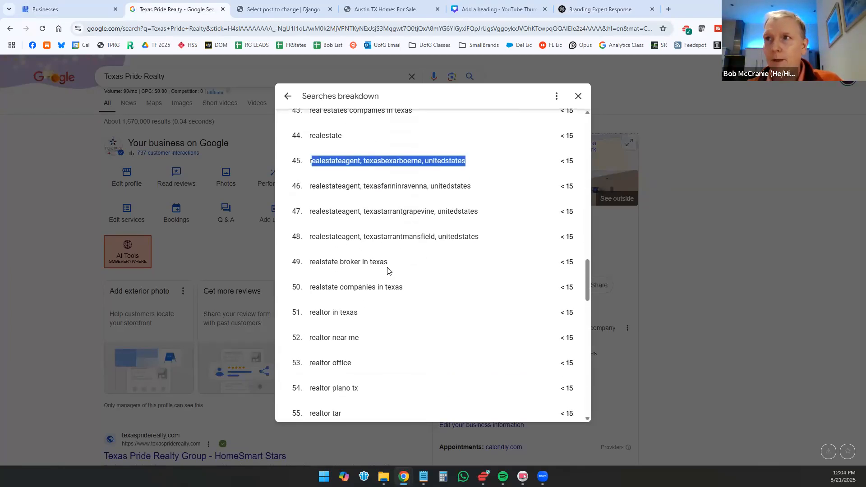
scroll(388, 269, "down", 1)
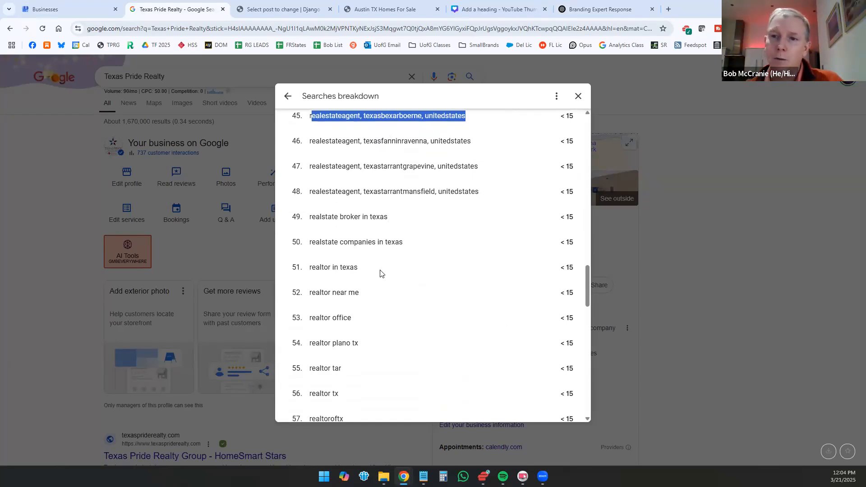
scroll(381, 272, "up", 12)
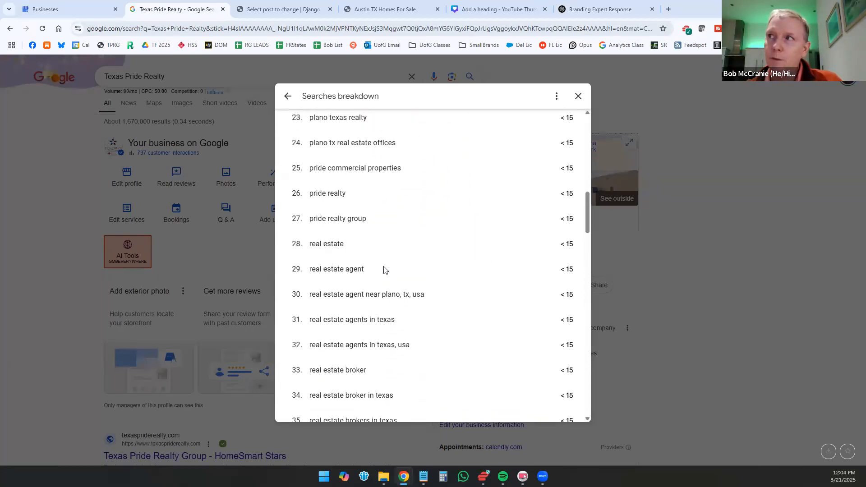
scroll(383, 270, "up", 12)
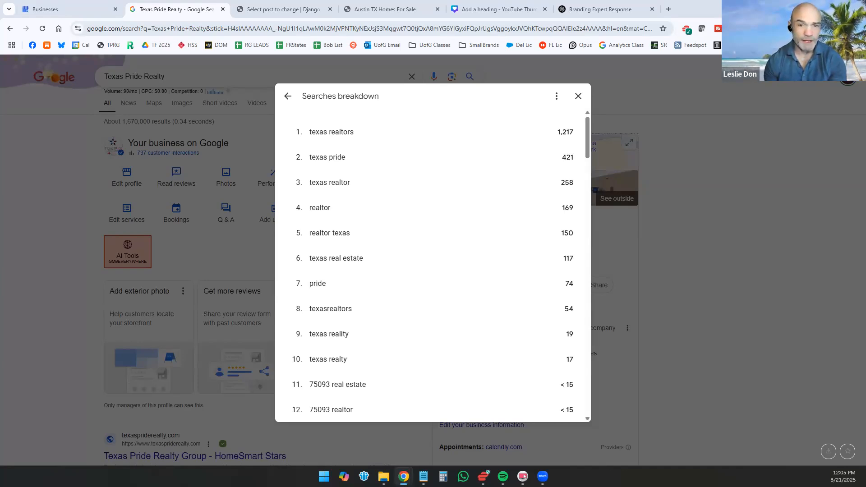
scroll(469, 164, "down", 3)
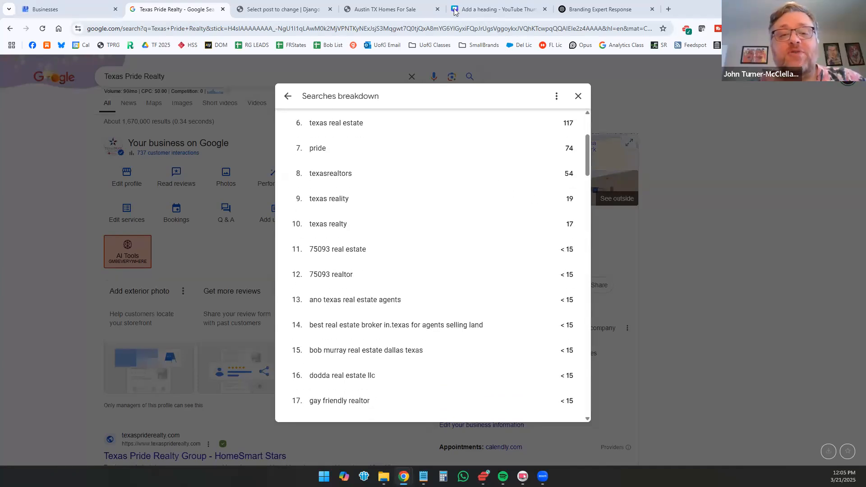
scroll(327, 126, "up", 3)
Step: Open the performance report of the Worth Clark Realty agent's profile and expand its full searches breakdown
left_click(190, 173)
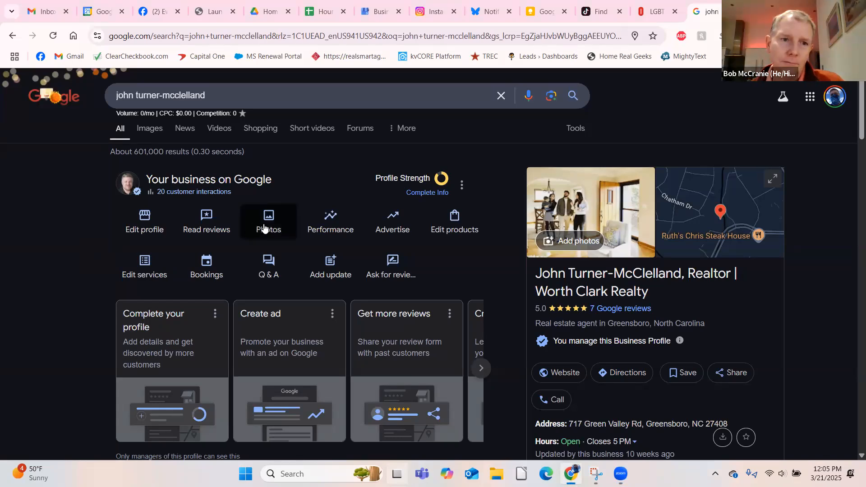
left_click(323, 223)
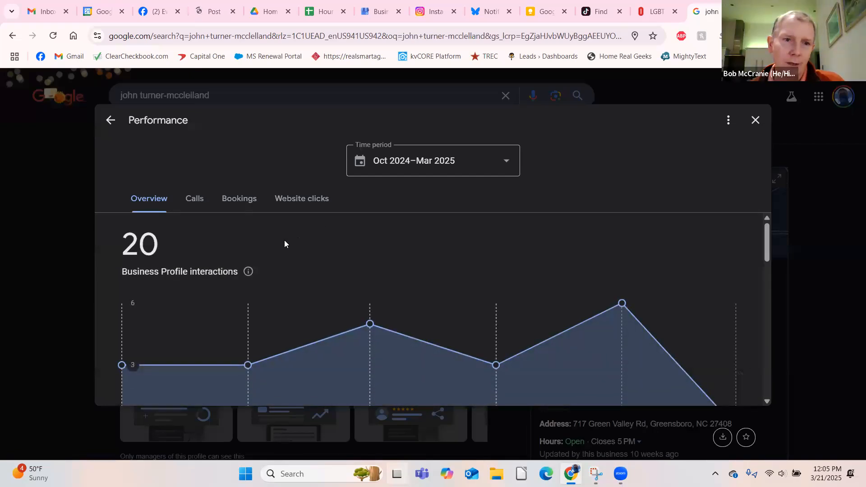
scroll(283, 243, "down", 5)
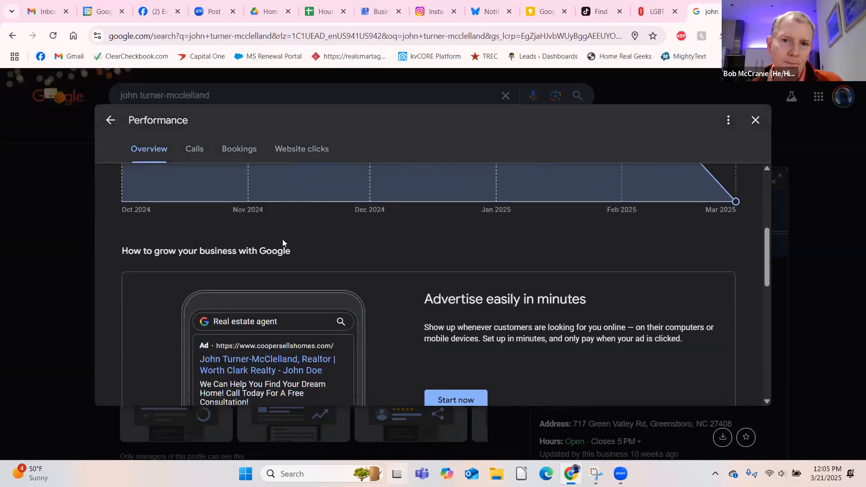
scroll(283, 243, "down", 5)
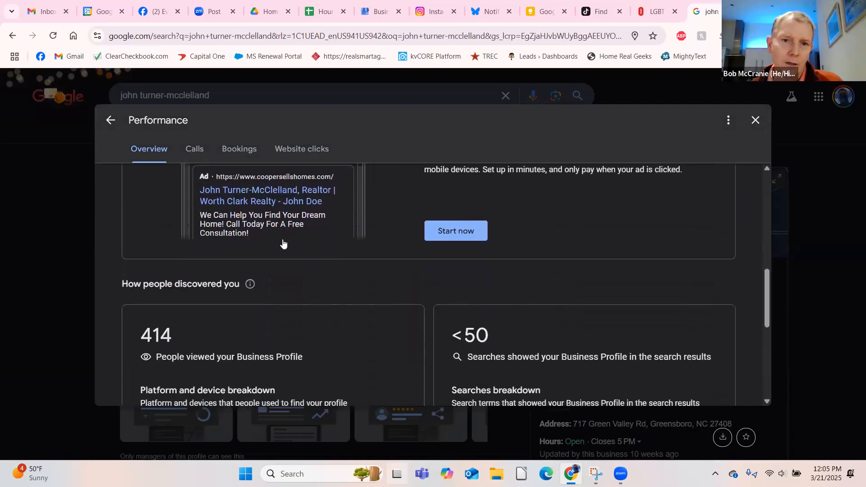
scroll(283, 242, "down", 2)
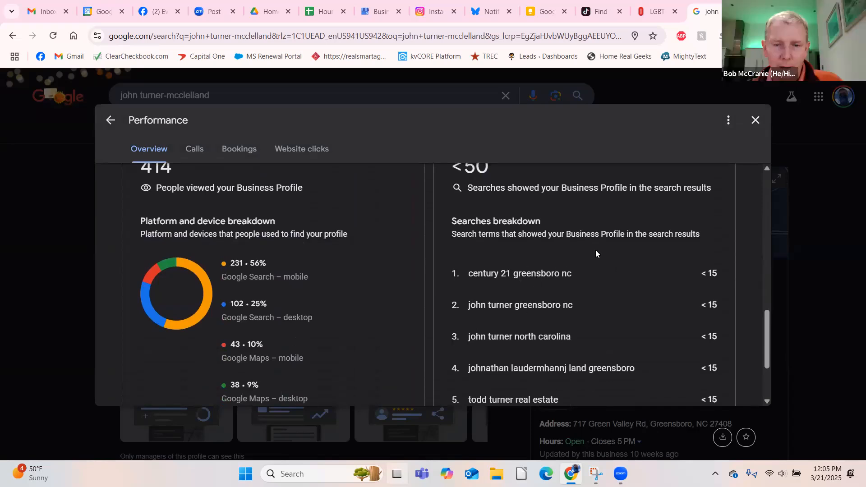
scroll(592, 248, "down", 3)
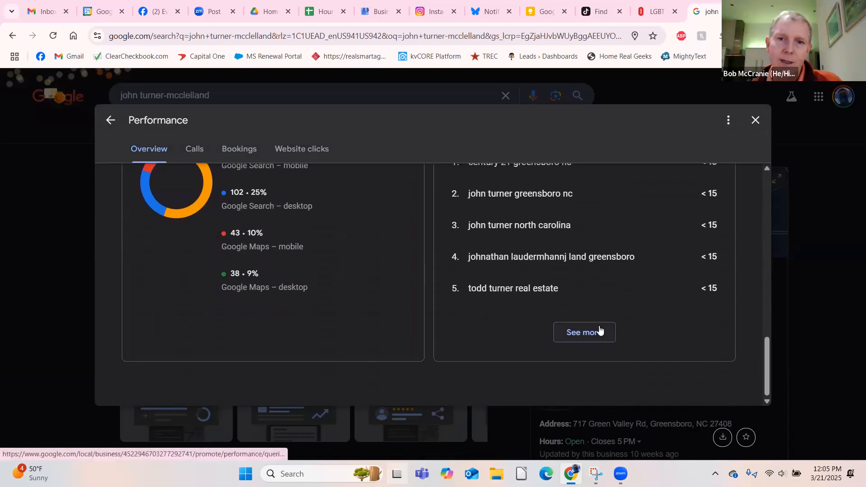
left_click(600, 332)
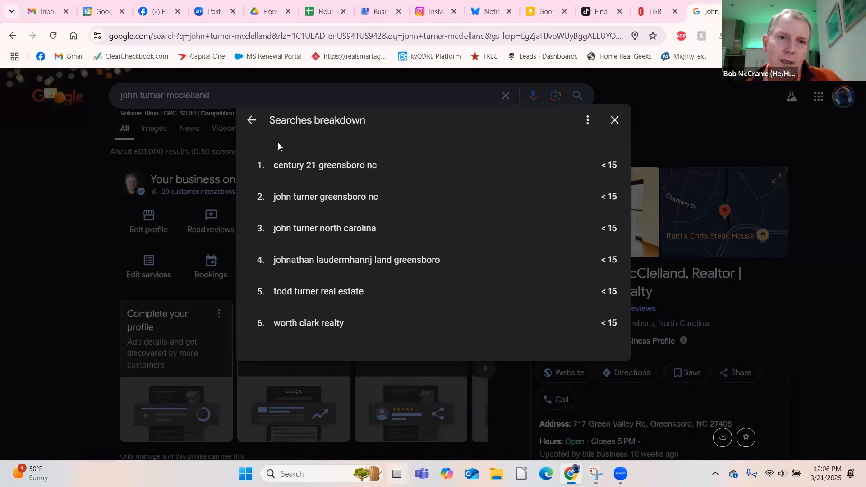
Step: Leave the searches breakdown and performance report, and look over the agent's business profile in the search results
left_click(248, 122)
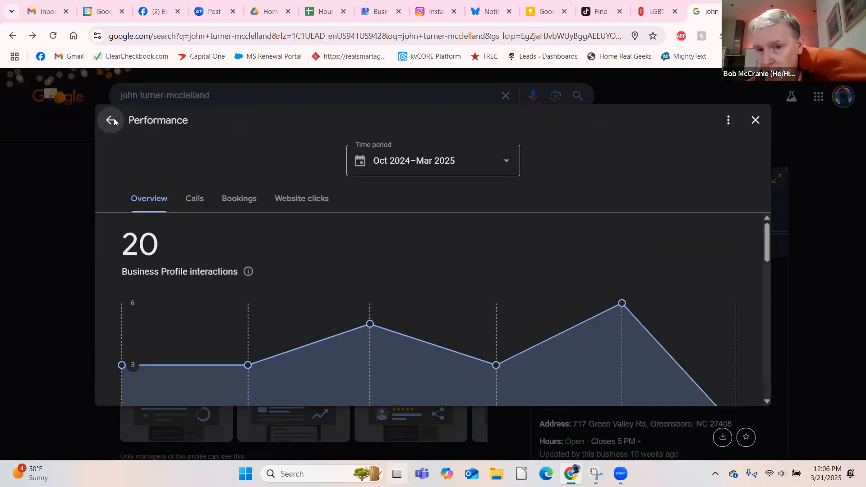
left_click(111, 120)
scroll(661, 273, "down", 10)
scroll(661, 273, "down", 3)
scroll(661, 272, "up", 10)
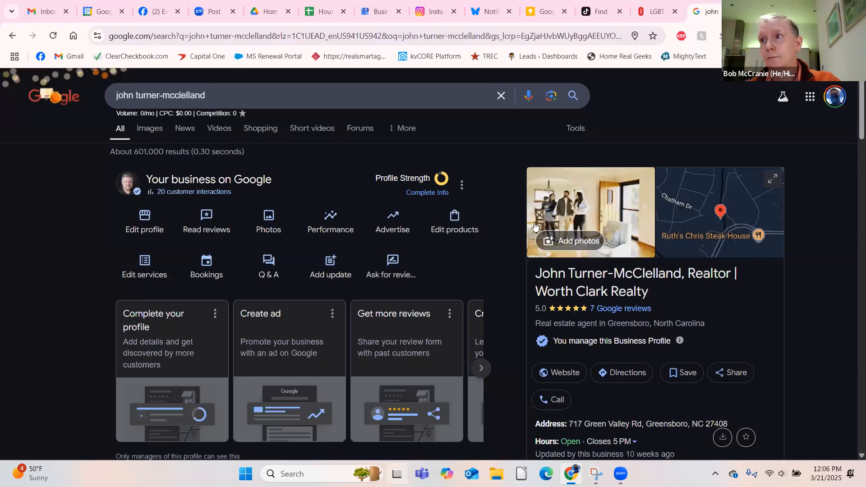
scroll(536, 227, "down", 3)
scroll(536, 227, "down", 4)
scroll(537, 227, "up", 7)
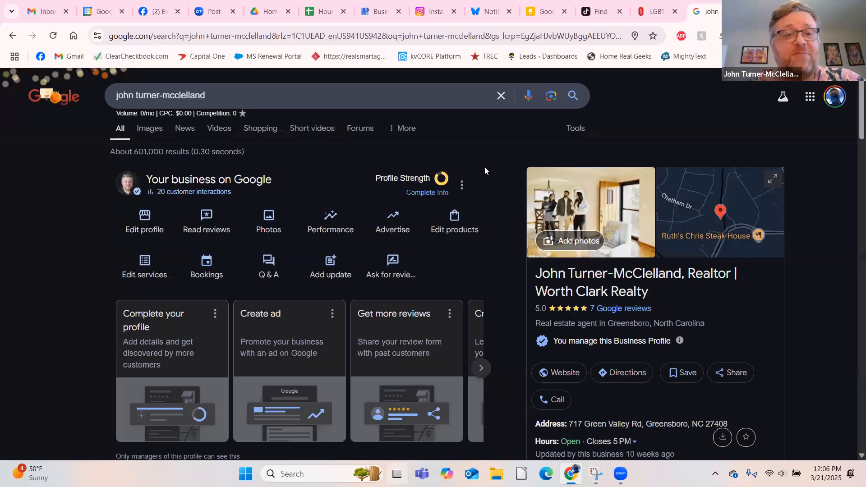
Step: Search Google for "greensboro homes for sale" and look through the ranking sites and related keywords
triple_click(210, 93)
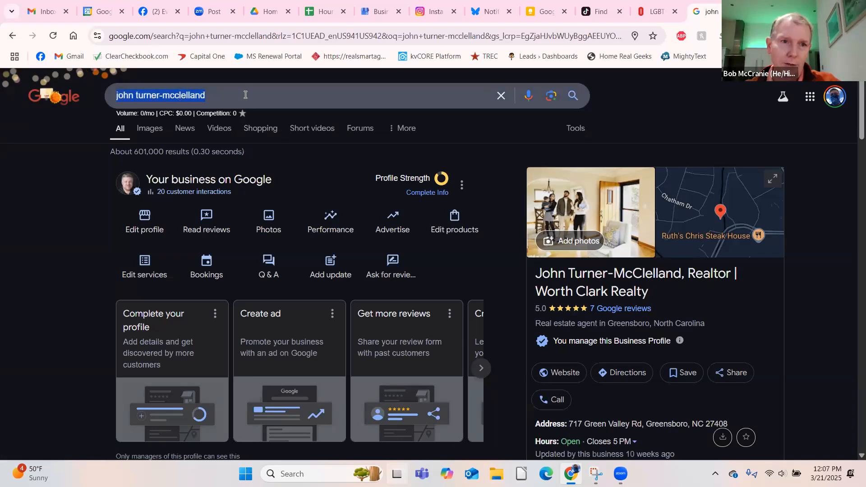
type("green")
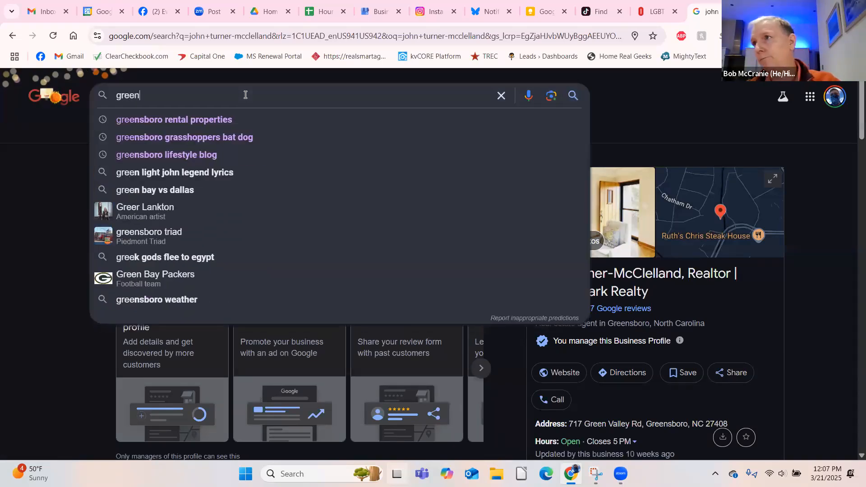
type("sboro homes for sale")
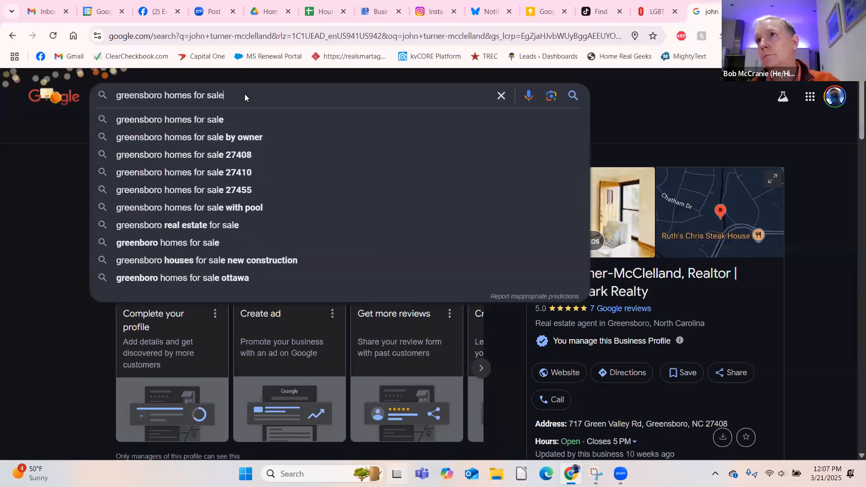
key("Return")
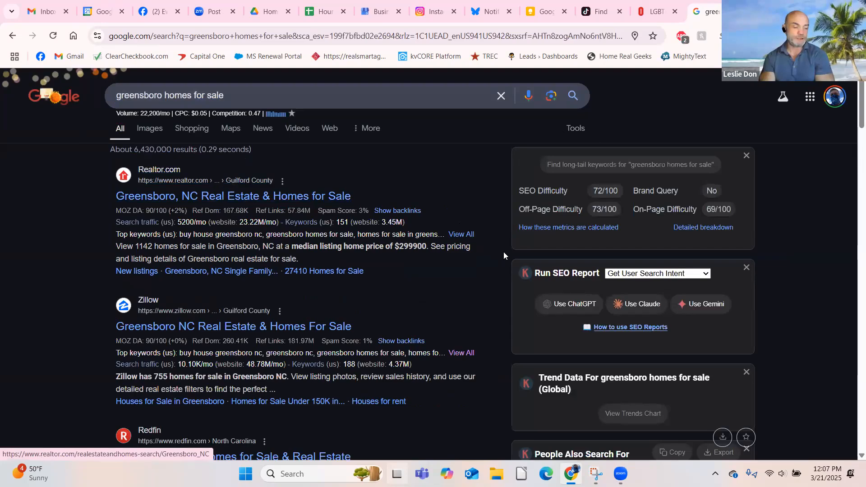
scroll(503, 252, "down", 5)
scroll(506, 251, "down", 3)
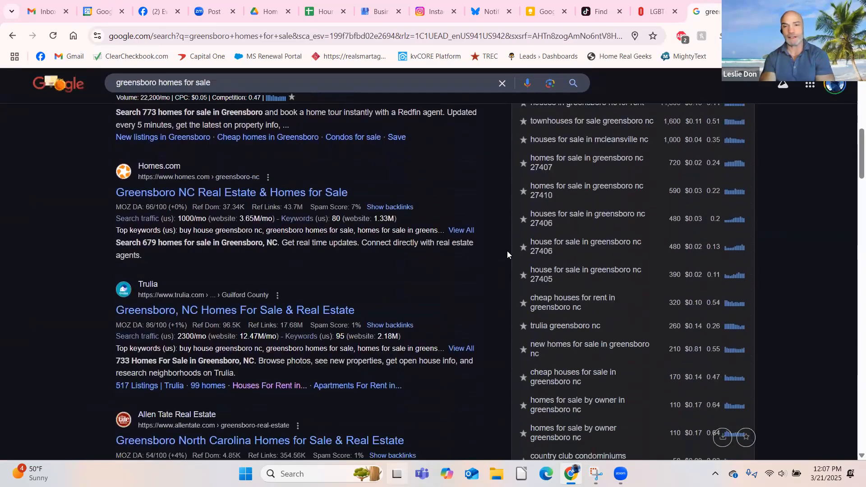
Step: Look through the People Also Search For keywords and the competing sites in the Greensboro homes for sale results
scroll(507, 251, "up", 1)
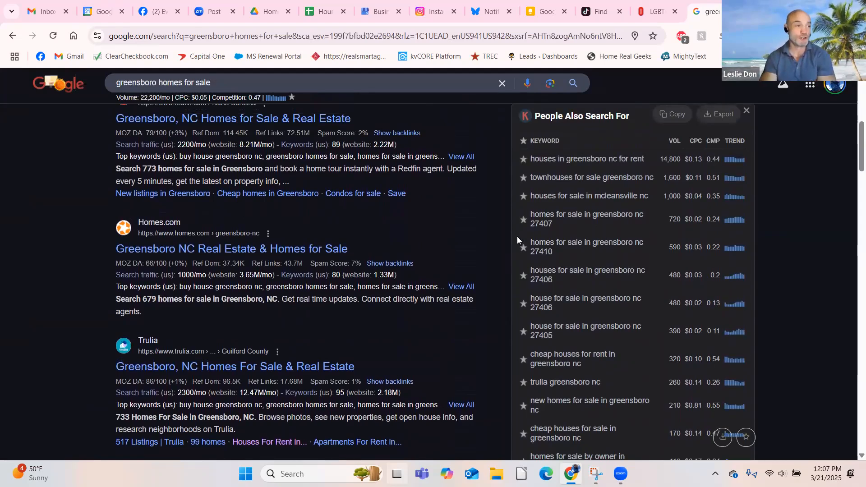
scroll(515, 234, "up", 1)
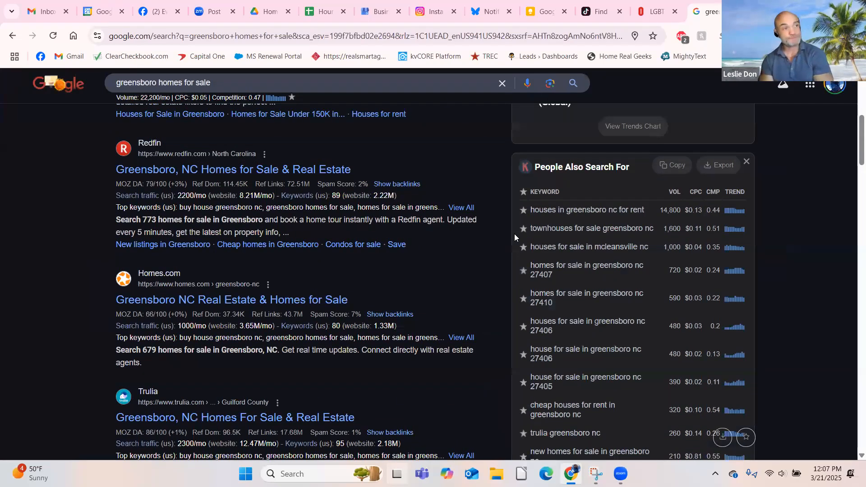
scroll(514, 233, "up", 1)
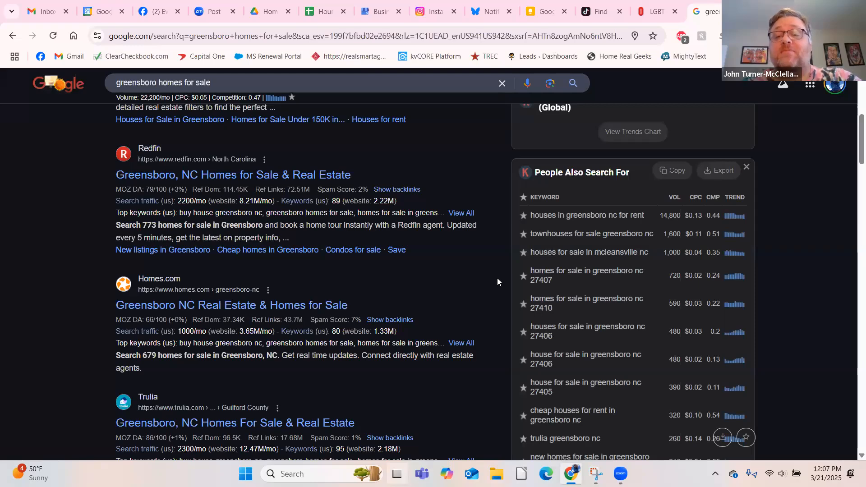
scroll(515, 269, "down", 4)
scroll(498, 267, "down", 2)
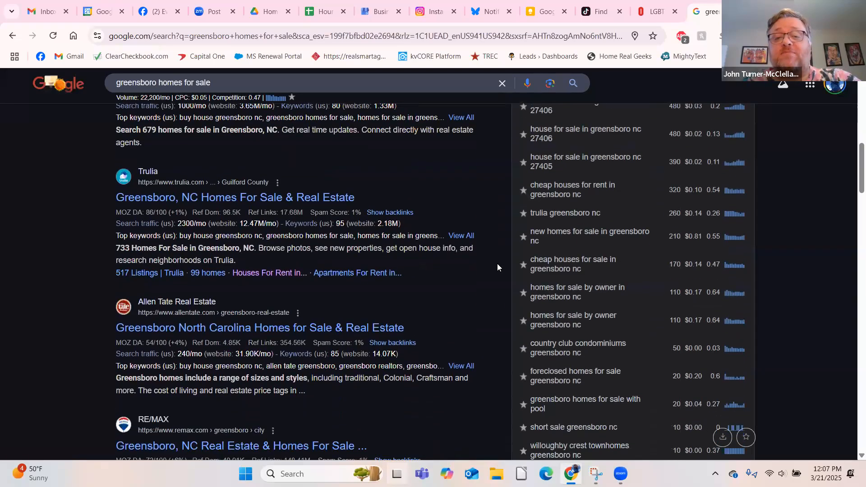
scroll(496, 266, "up", 1)
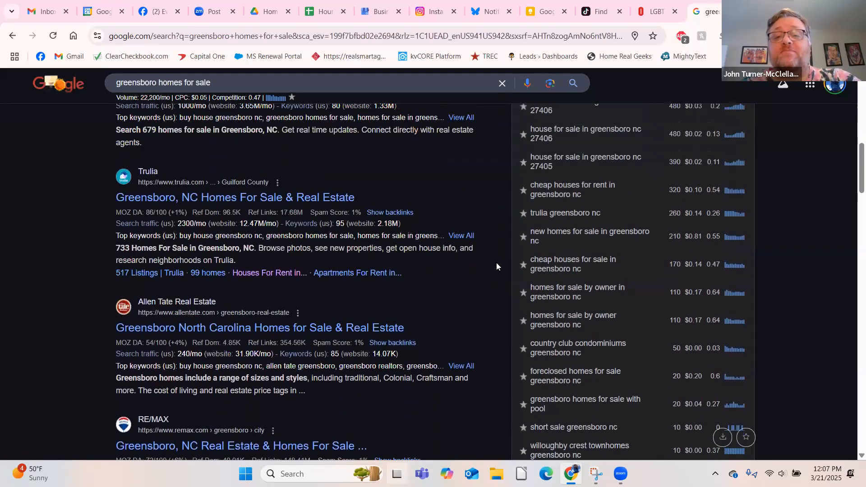
scroll(519, 262, "down", 3)
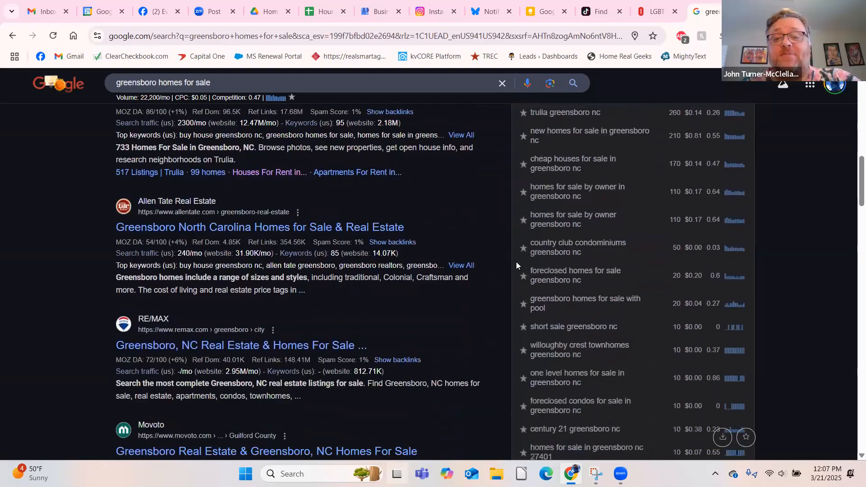
scroll(510, 260, "down", 3)
scroll(509, 260, "up", 2)
scroll(510, 260, "up", 15)
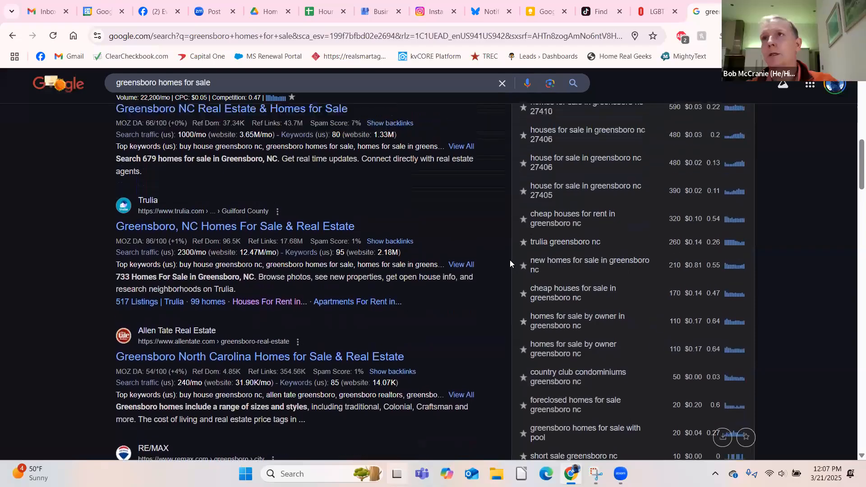
scroll(509, 264, "up", 2)
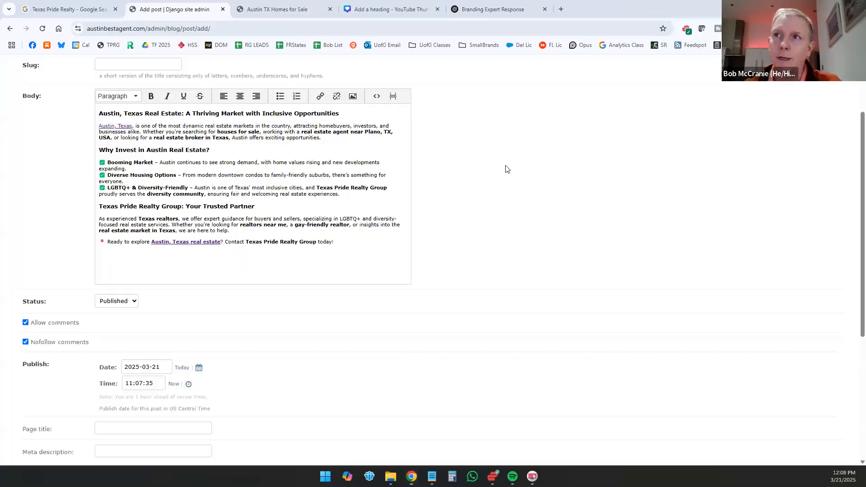
Step: Open the performance report of the Texas Pride Realty profile, expand its full searches breakdown and look through the search terms
scroll(506, 169, "up", 3)
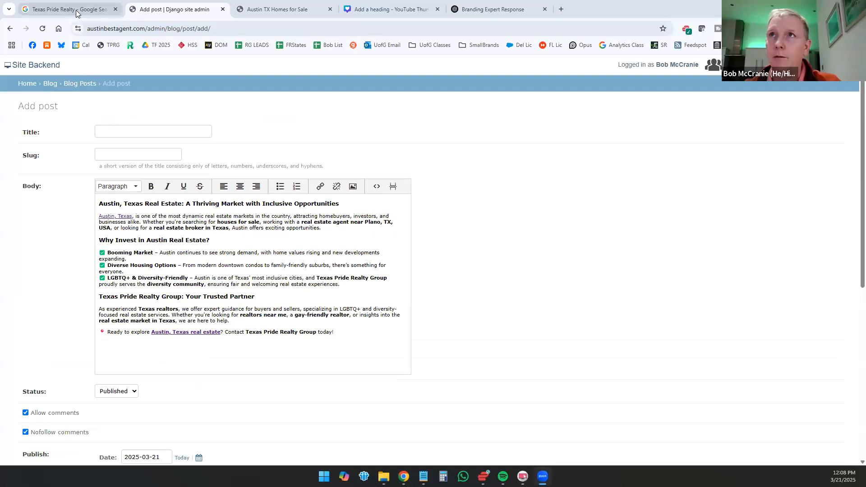
left_click(69, 9)
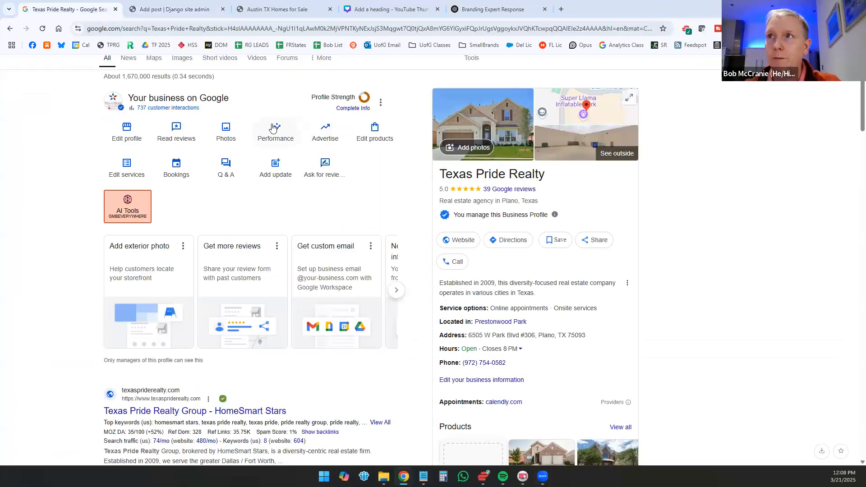
left_click(280, 131)
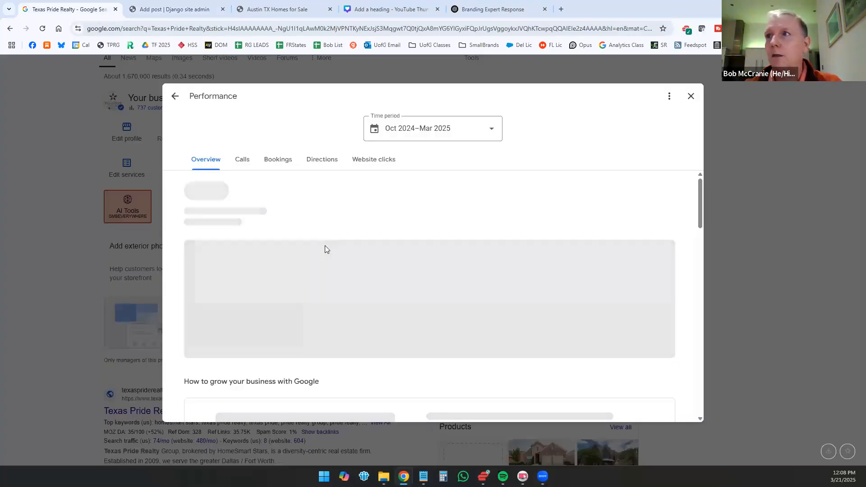
scroll(676, 279, "down", 5)
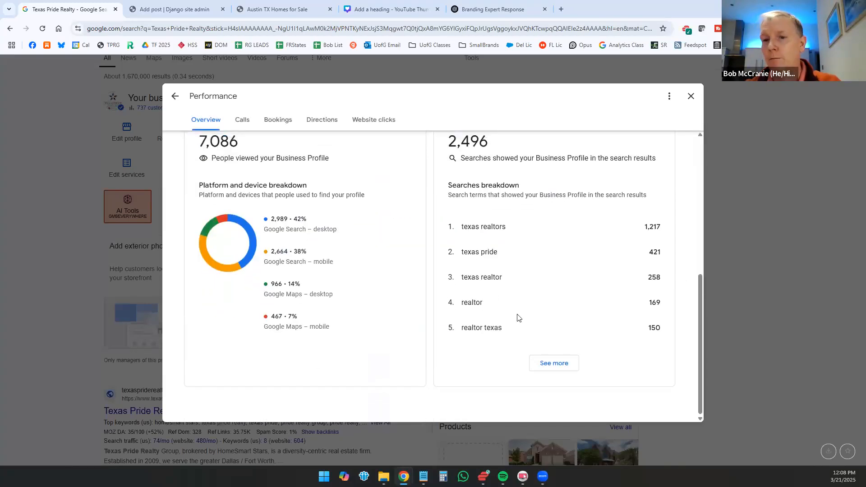
left_click(558, 367)
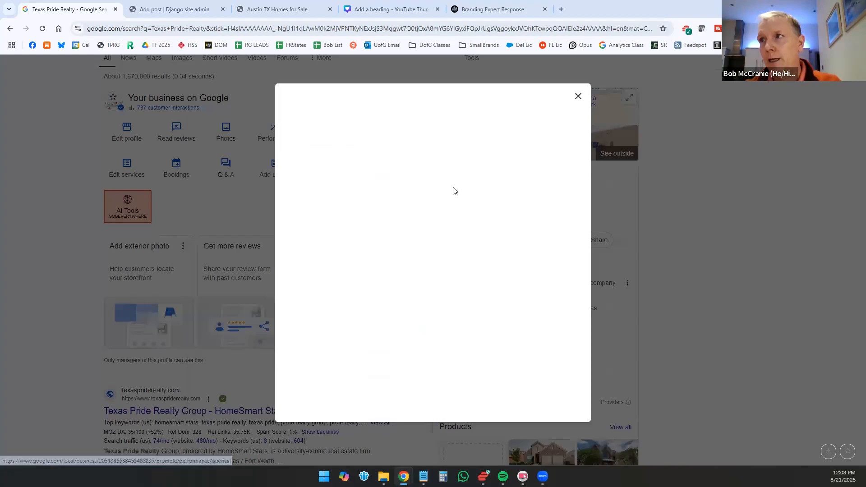
scroll(445, 193, "down", 8)
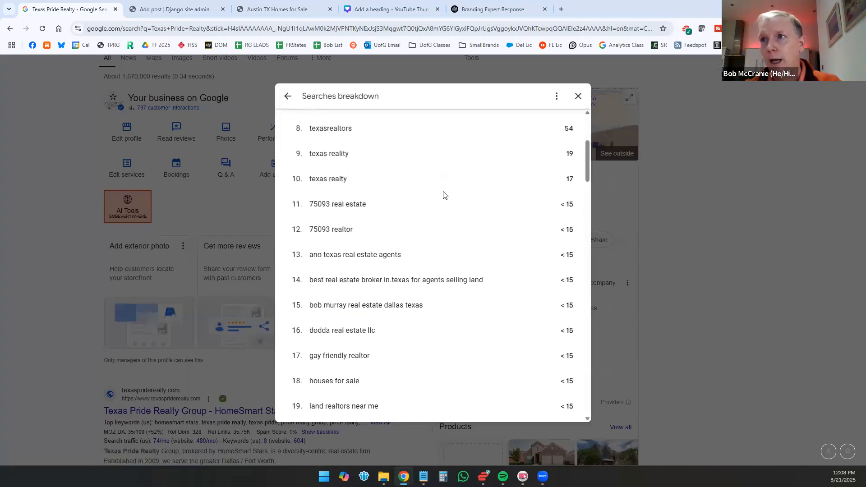
scroll(444, 194, "down", 4)
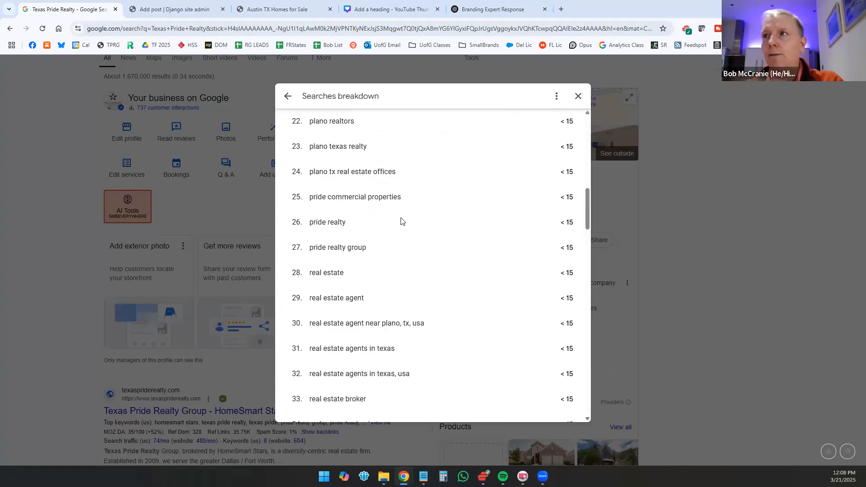
Step: Switch to the Branding Expert Response chat in ChatGPT and find the prompt containing the Google Business Profile keyword list
left_click(479, 10)
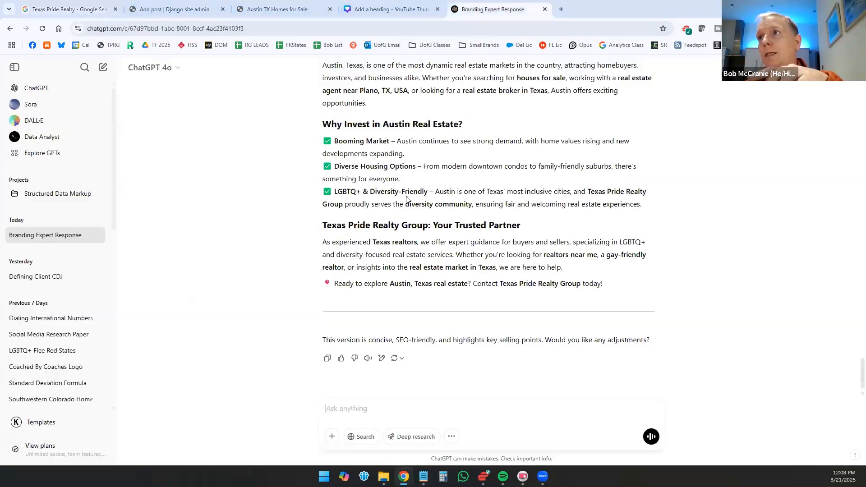
scroll(401, 193, "up", 20)
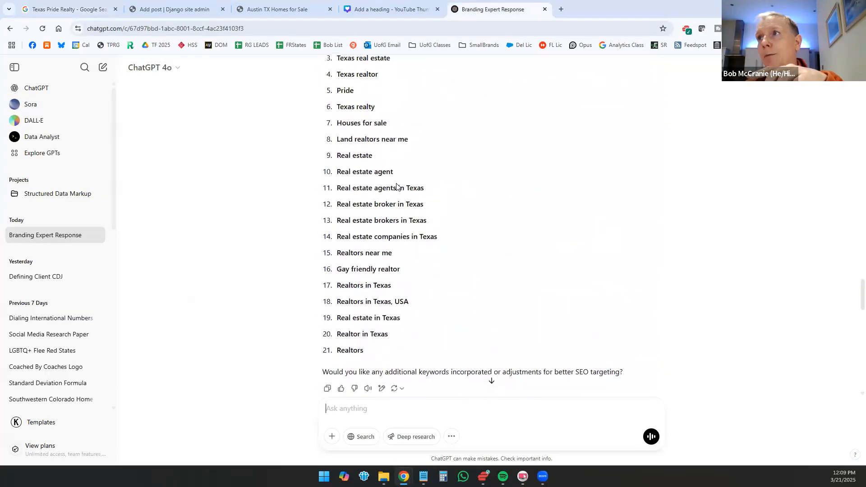
scroll(398, 187, "up", 20)
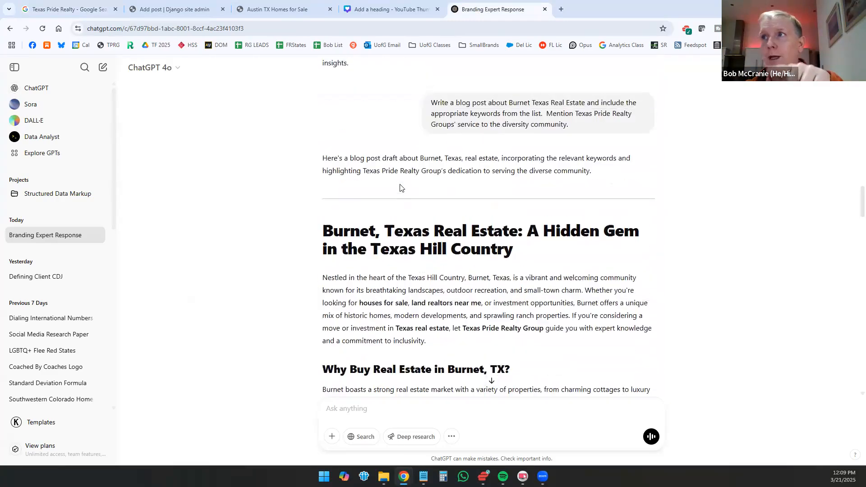
scroll(399, 187, "up", 3)
scroll(431, 234, "up", 20)
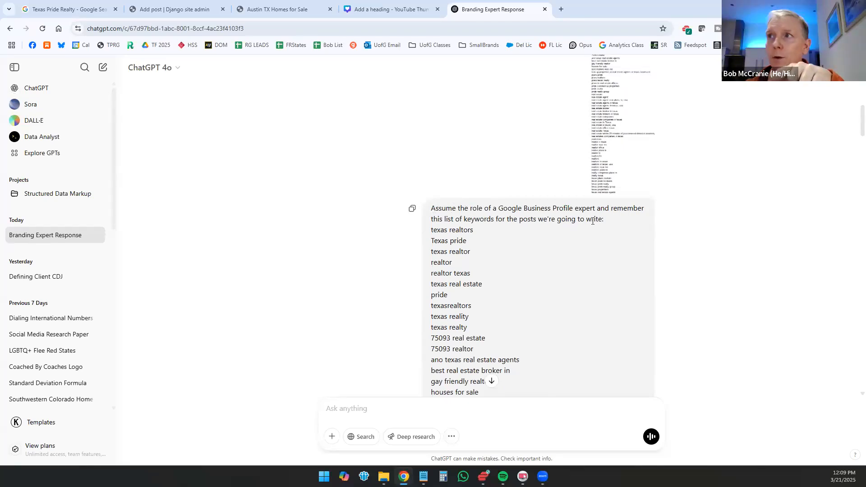
scroll(476, 249, "down", 15)
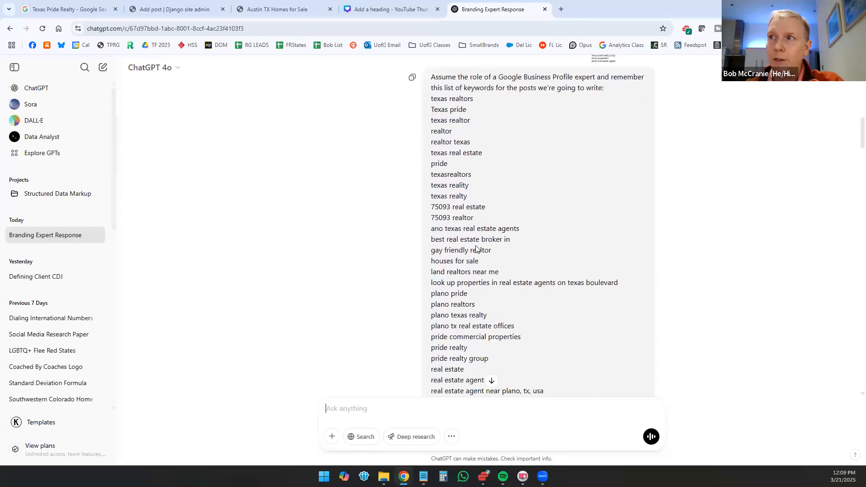
Step: Review the Burnet Texas Real Estate blog post prompt and draft, the post's keyword list, and the version under 1500 characters
scroll(476, 246, "down", 5)
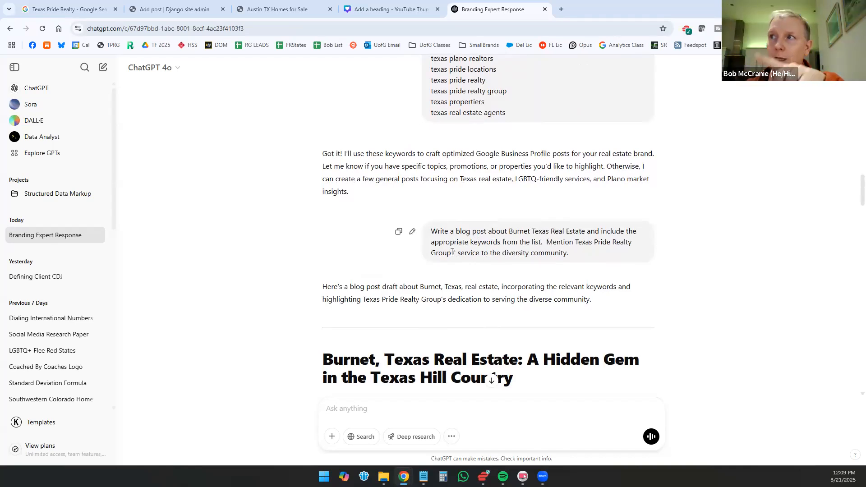
scroll(366, 250, "down", 15)
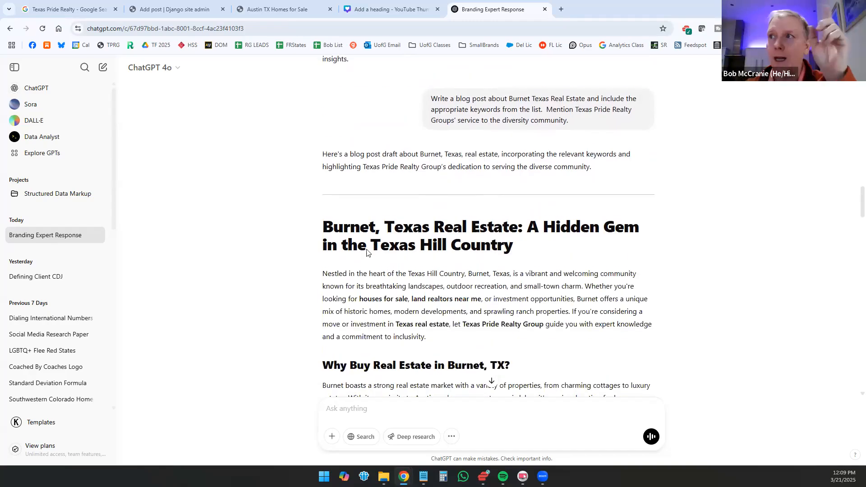
scroll(366, 250, "down", 5)
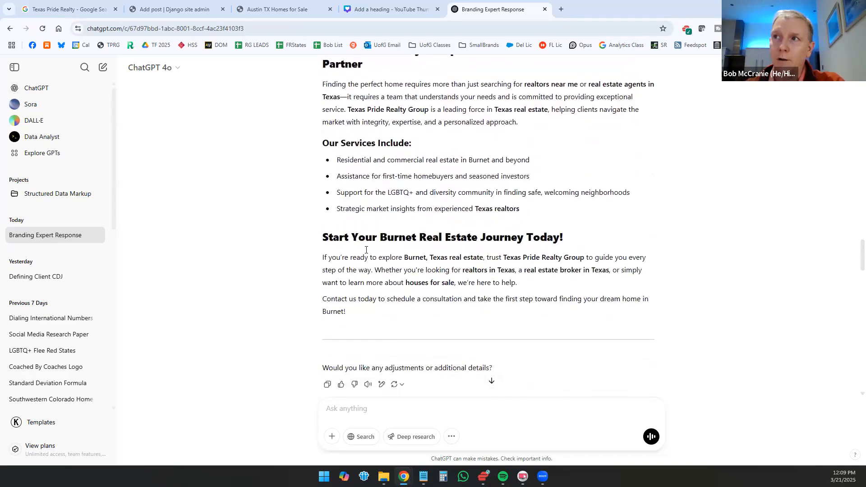
scroll(309, 229, "down", 1)
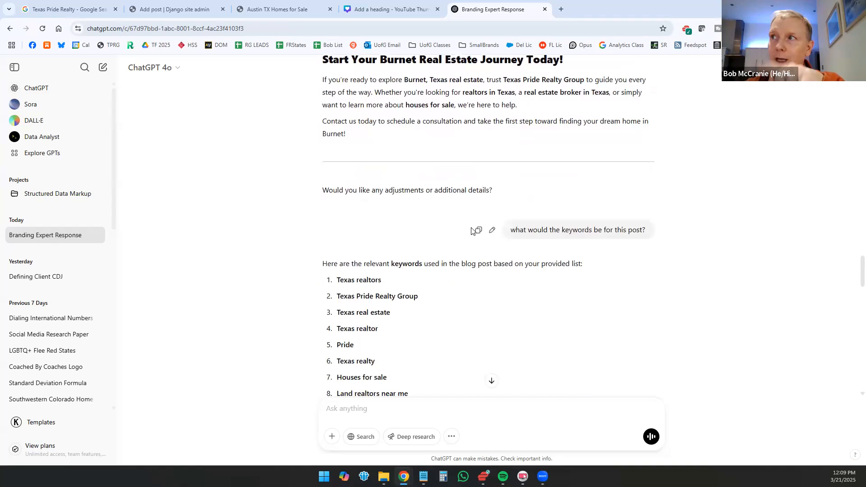
scroll(281, 252, "down", 2)
scroll(409, 211, "down", 8)
scroll(409, 211, "down", 1)
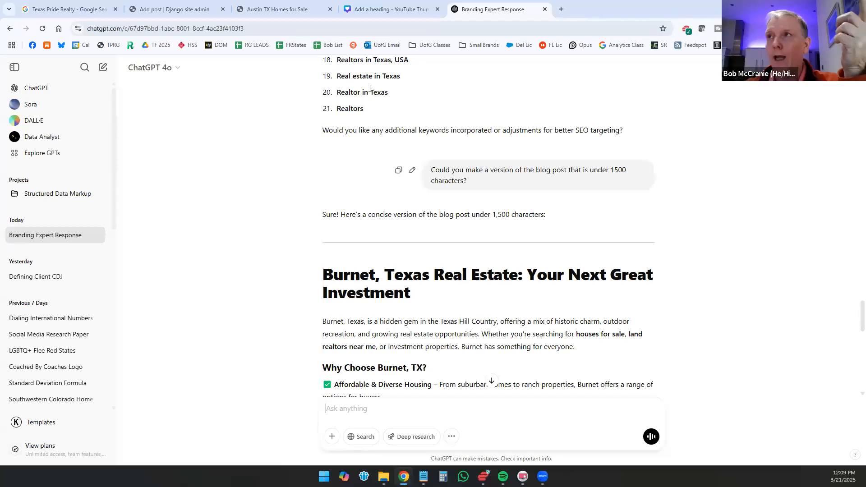
scroll(384, 126, "up", 4)
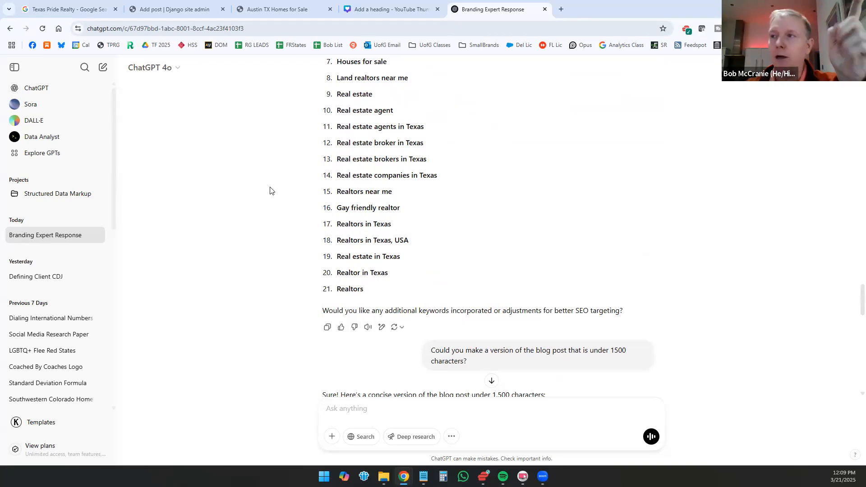
scroll(242, 220, "down", 2)
scroll(243, 220, "down", 4)
scroll(246, 217, "up", 2)
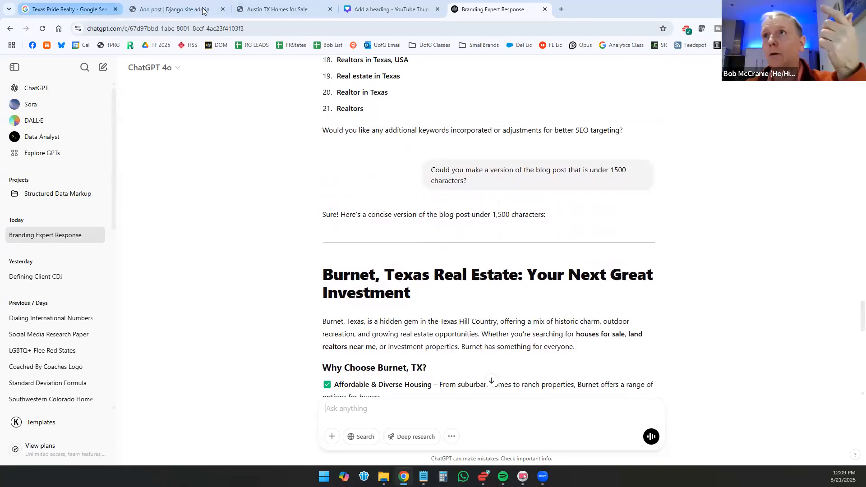
Step: Leave the searches breakdown of the Texas Pride Realty profile and start an update post with a Learn more button
left_click(68, 9)
left_click(578, 96)
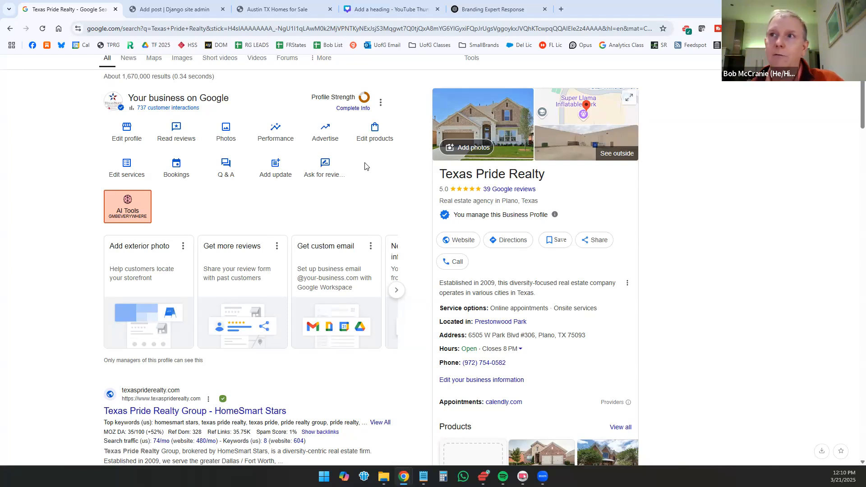
scroll(181, 303, "up", 1)
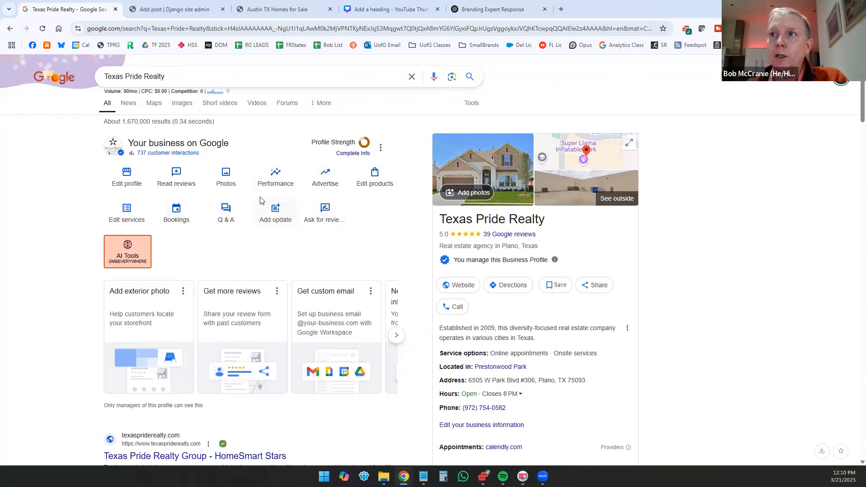
left_click(283, 206)
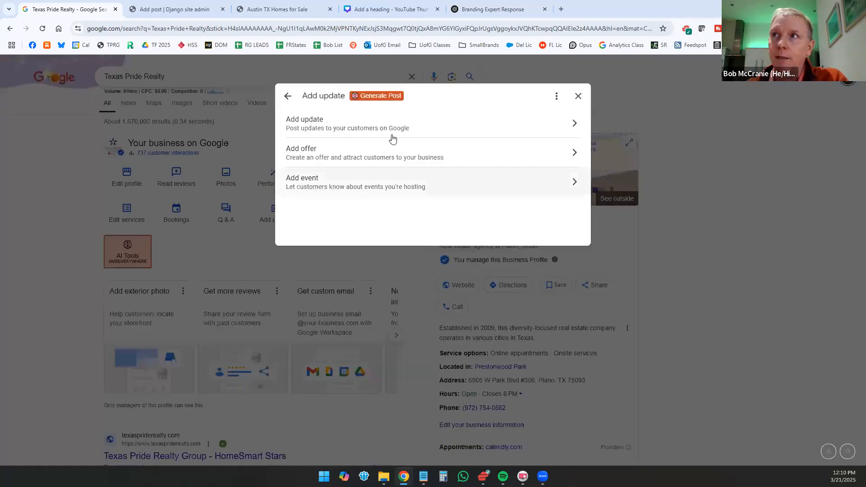
left_click(501, 126)
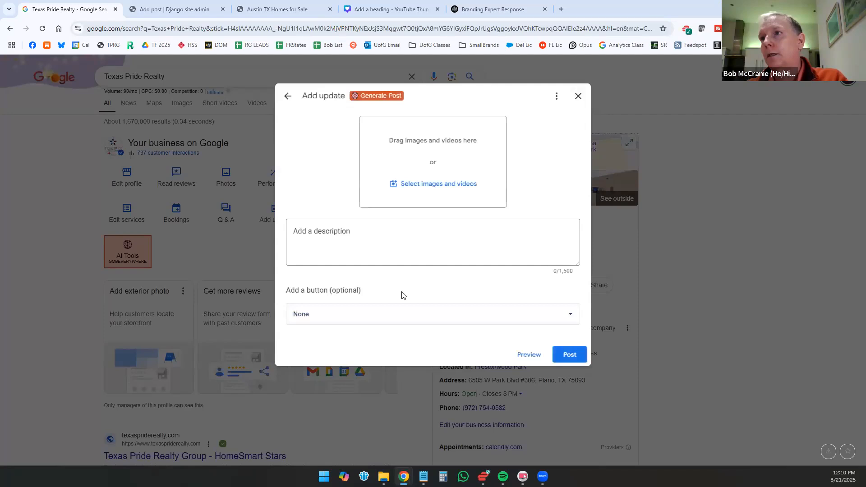
left_click(537, 312)
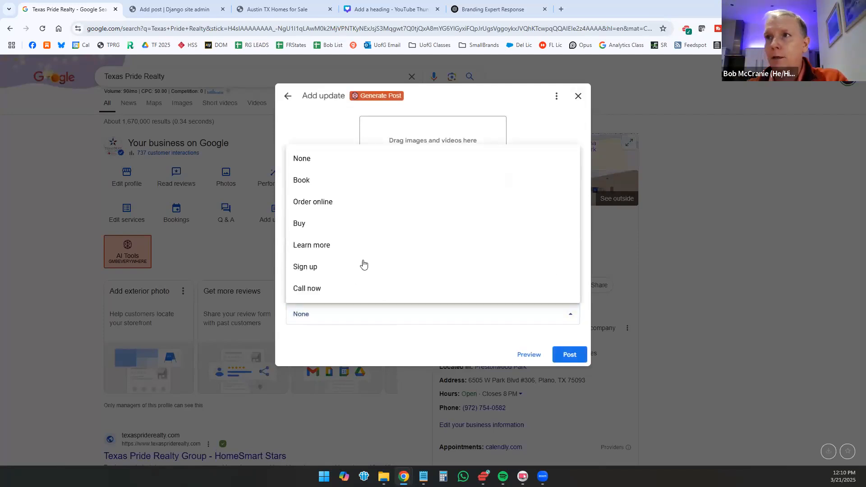
left_click(343, 245)
Step: Copy the address of the Austin TX Homes for Sale page and paste it as the link for the update's Learn more button
left_click(276, 9)
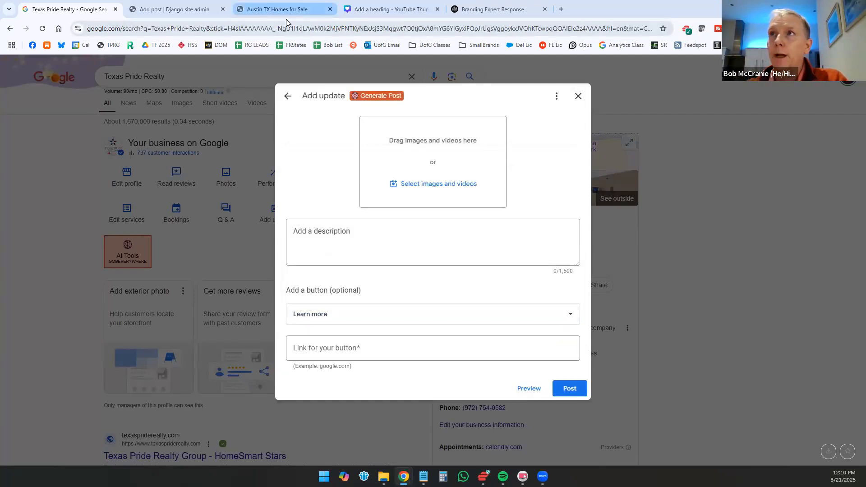
left_click(284, 28)
left_click(284, 27)
key("ctrl+a")
key("ctrl+c")
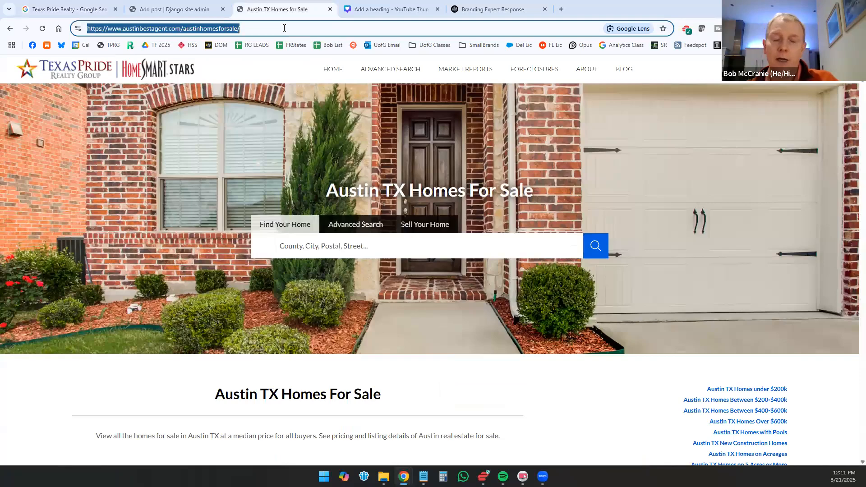
left_click(90, 9)
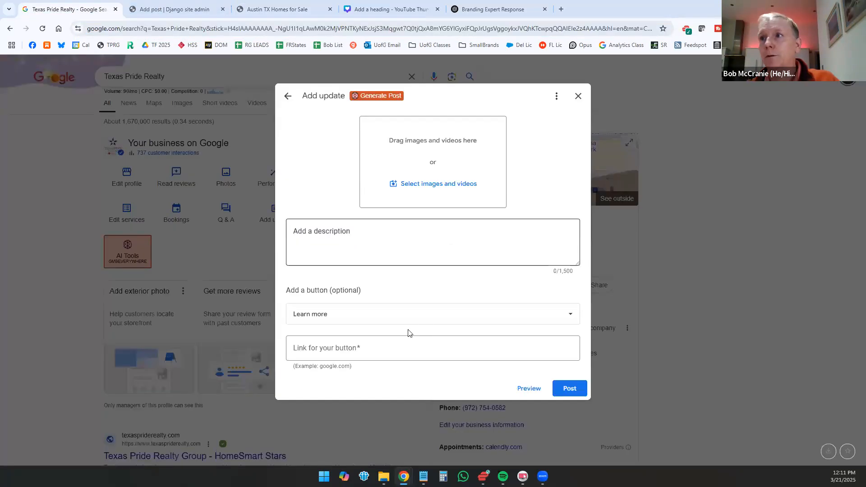
left_click(399, 348)
key("ctrl+v")
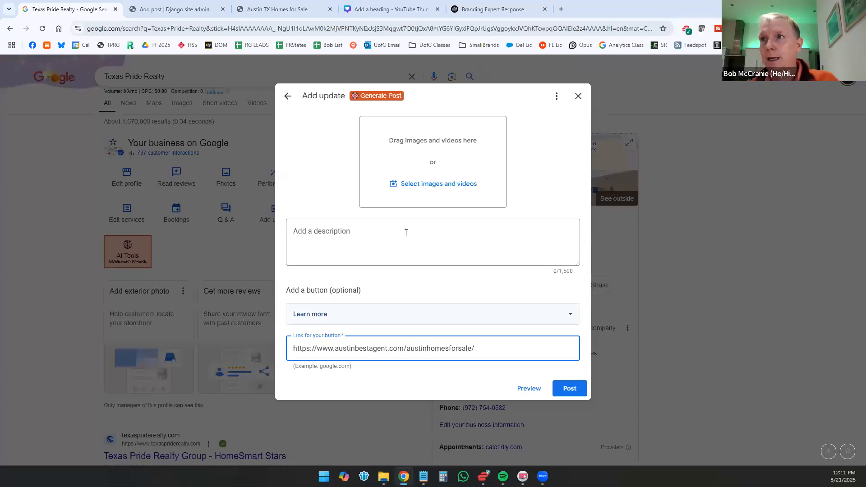
Step: Copy the Austin, Texas Real Estate blog post from ChatGPT into the update's description and remove the blank lines at its end
left_click(406, 232)
left_click(479, 5)
scroll(356, 247, "down", 10)
scroll(322, 219, "up", 4)
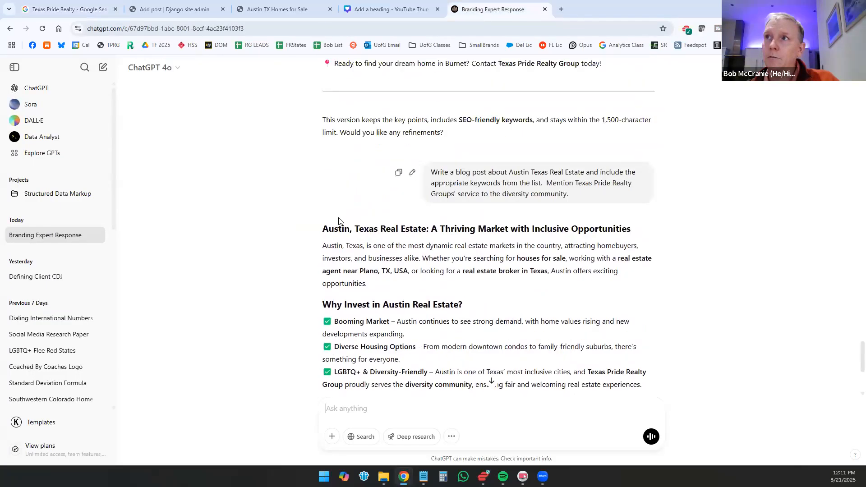
left_click_drag(321, 228, 521, 299)
scroll(541, 307, "down", 4)
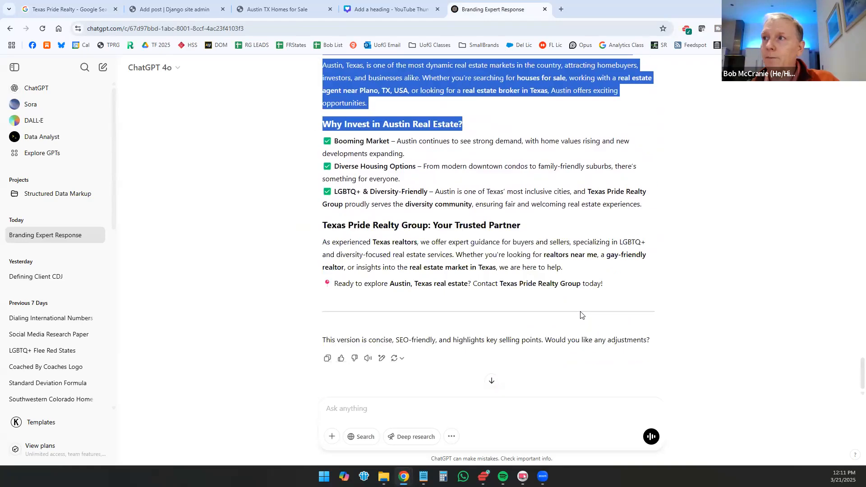
left_click(632, 288, "shift")
key("ctrl+c")
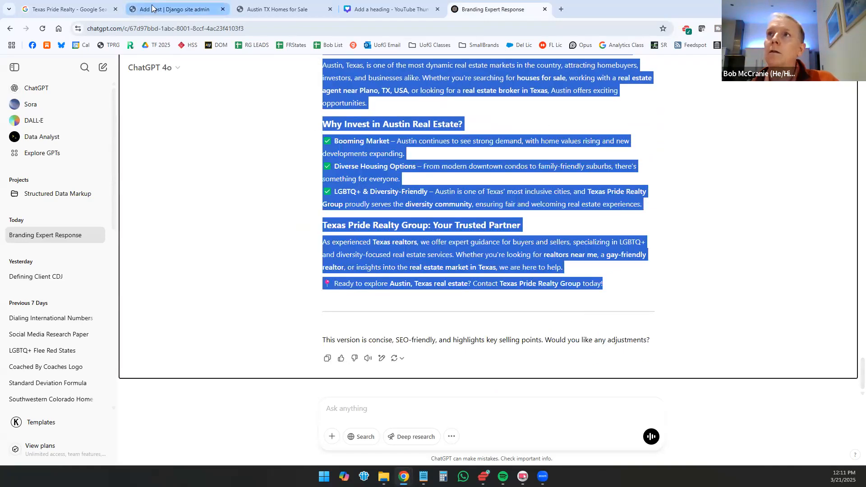
left_click(70, 9)
key("ctrl+v")
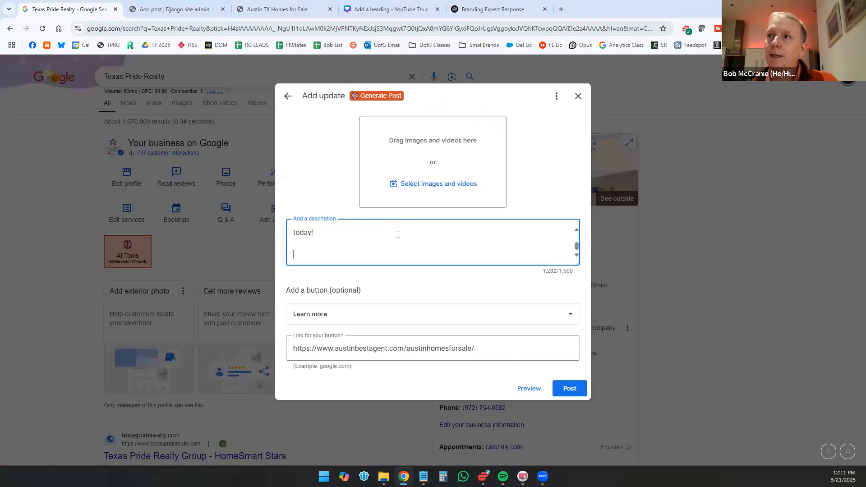
key("BackSpace")
key("BackSpace")
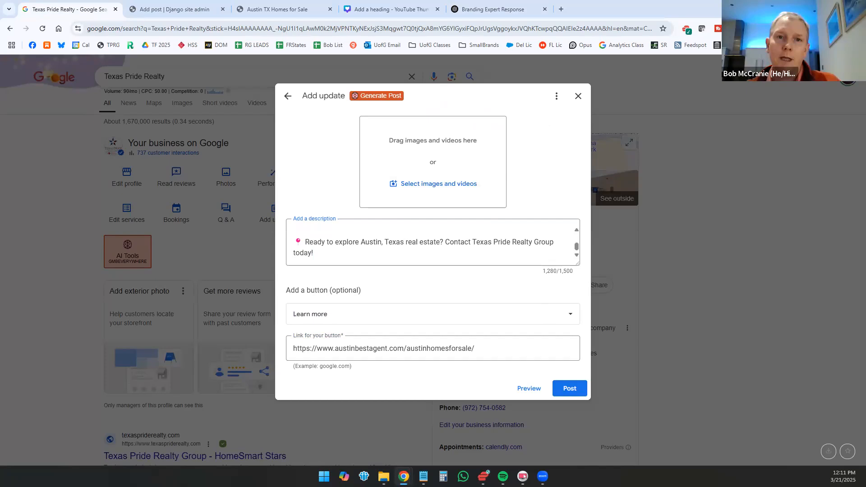
Step: Switch to the Austin design in Canva and save its PNG as Austin in the GBP folder, replacing the existing file
left_click(392, 9)
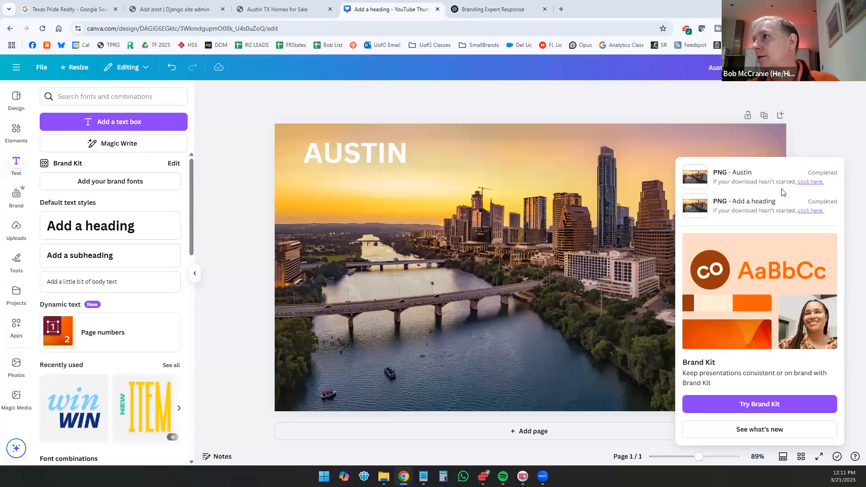
key("alt+Tab")
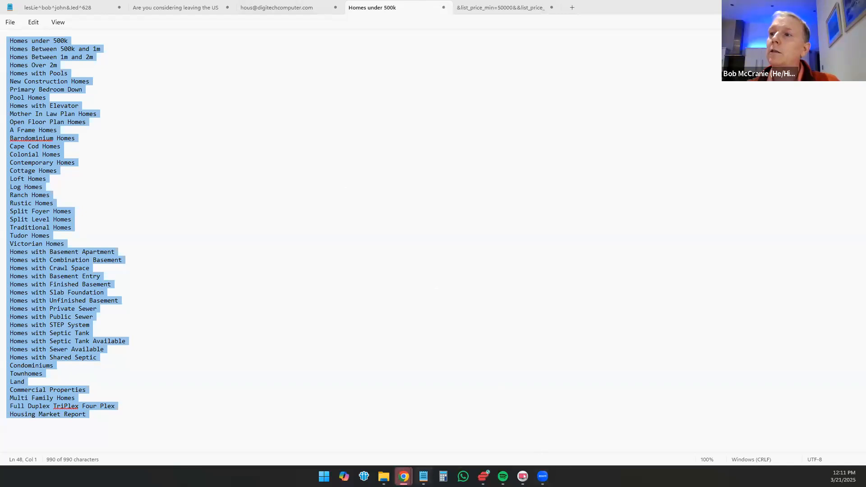
mouse_move(404, 477)
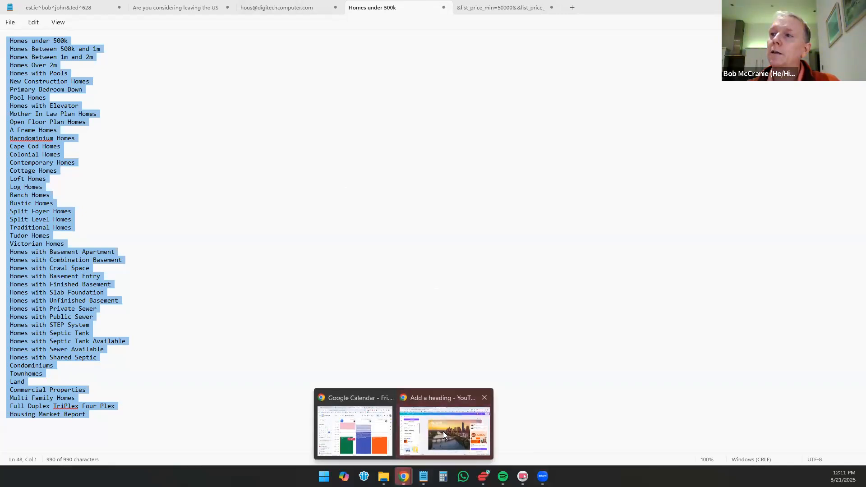
left_click(443, 431)
left_click(93, 86)
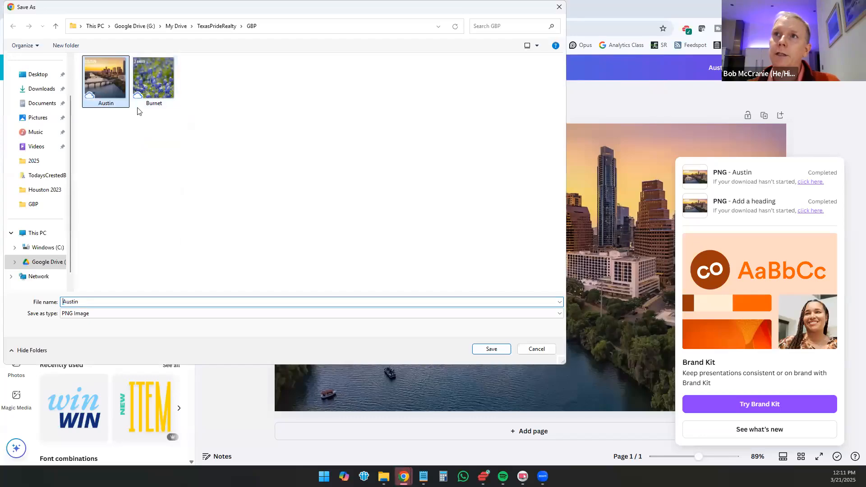
left_click(491, 349)
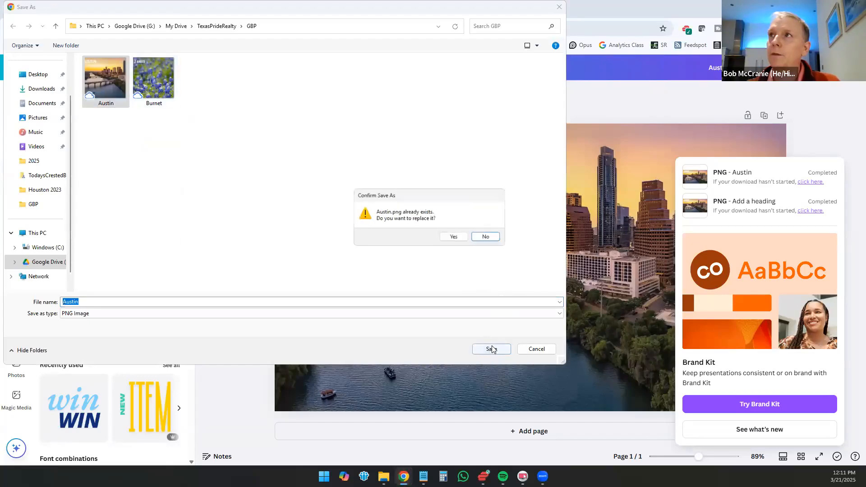
left_click(454, 237)
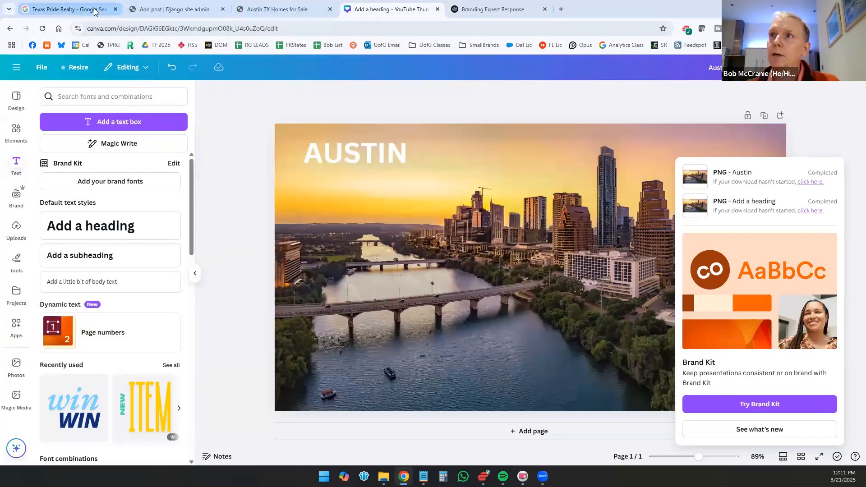
Step: Return to the profile update and add the Austin image from the GBP folder inside TexasPrideRealty
left_click(63, 8)
left_click(501, 187)
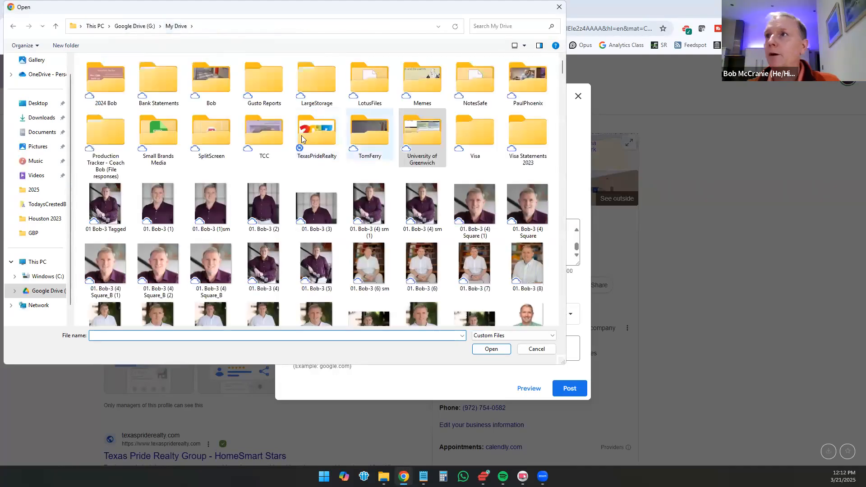
double_click(311, 127)
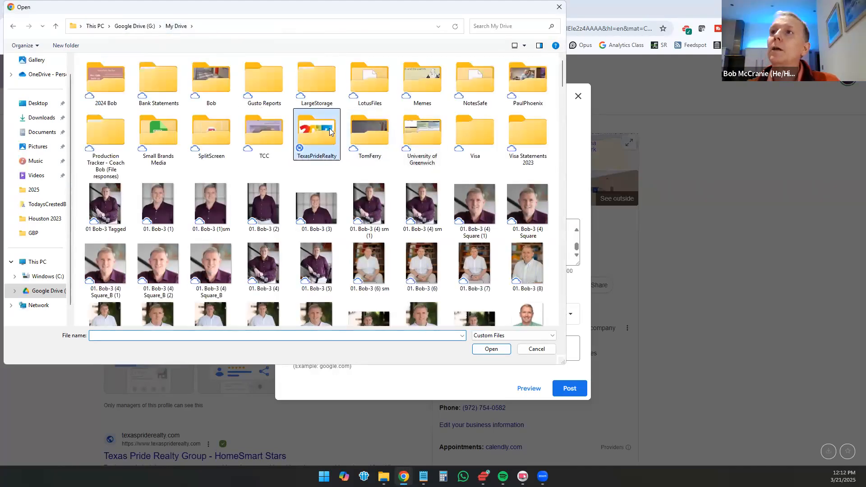
scroll(495, 221, "down", 8)
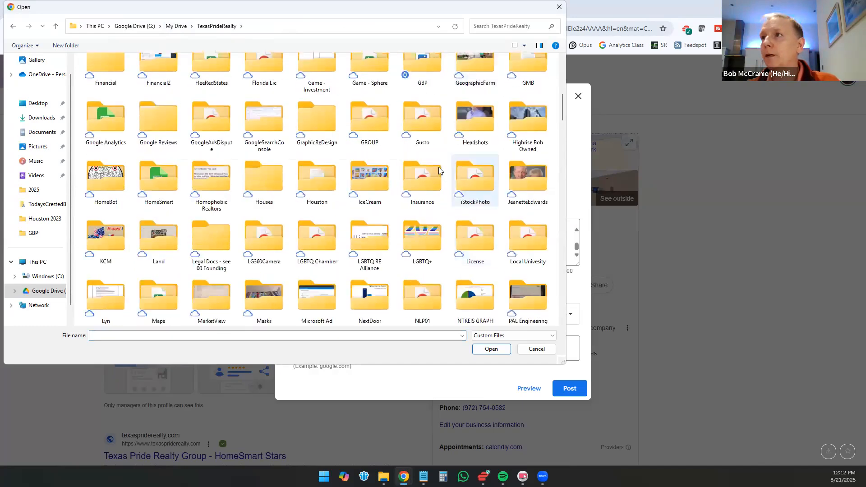
double_click(422, 68)
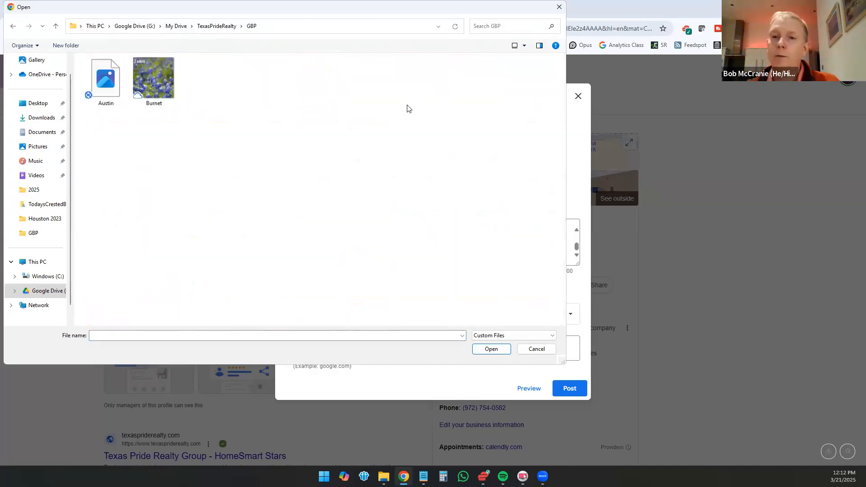
double_click(105, 78)
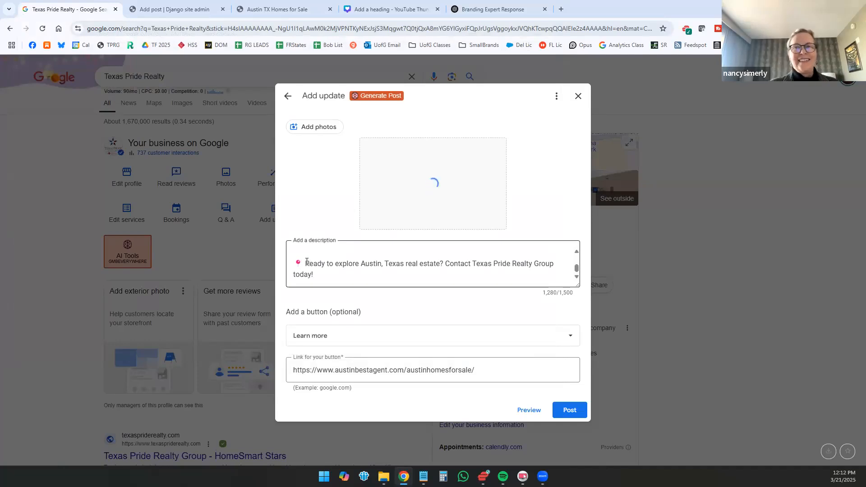
Step: Try deleting the pin emoji before the description's closing line, and undo the deletion
left_click_drag(306, 263, 263, 262)
key("BackSpace")
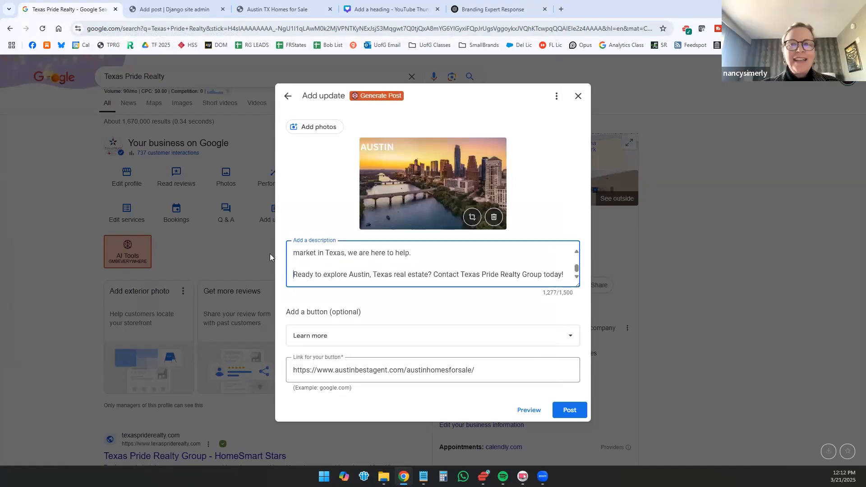
key("ctrl+z")
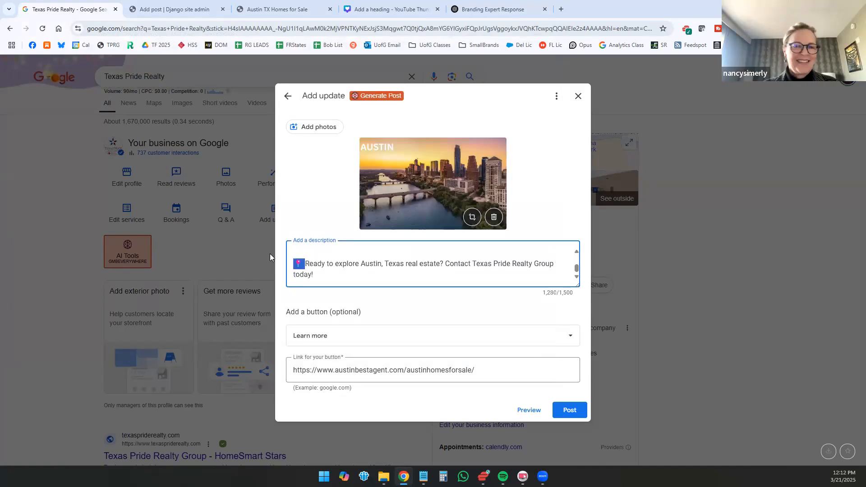
Step: Publish the Austin update to the Texas Pride Realty profile
left_click(569, 412)
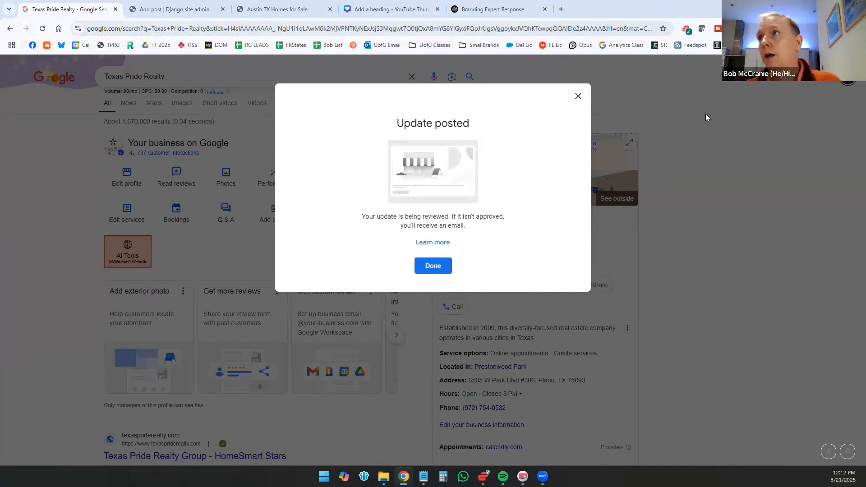
Step: Switch to activerain.com in a new tab and start a blog post with the copied Austin, Texas Real Estate article as its body
left_click(560, 10)
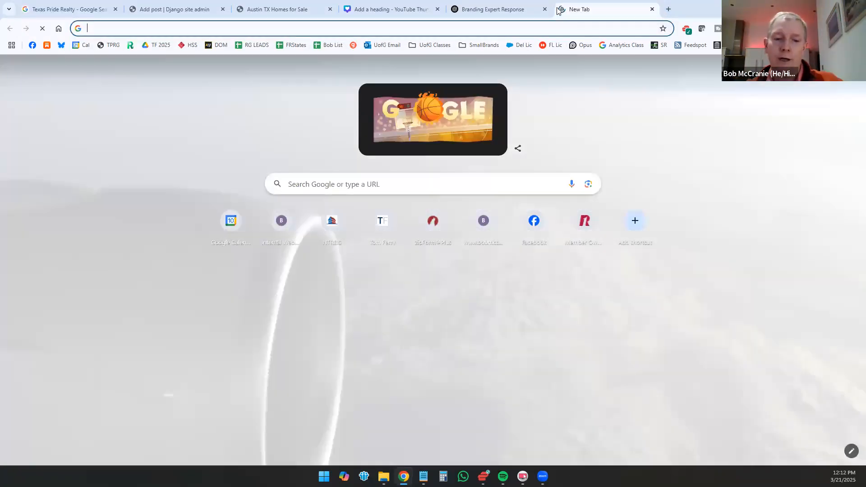
type("activ")
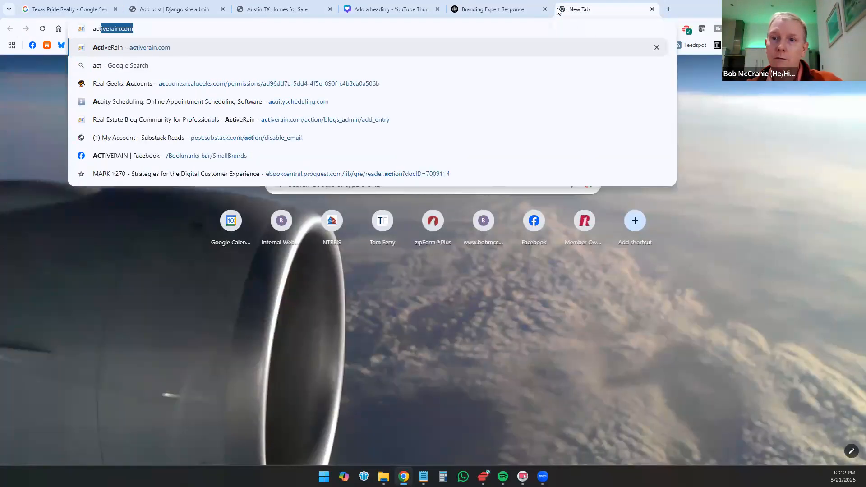
key("Return")
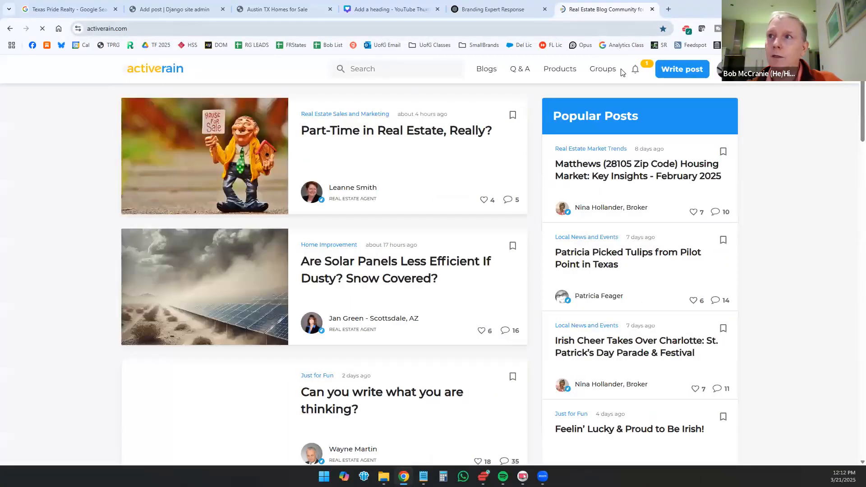
left_click(685, 65)
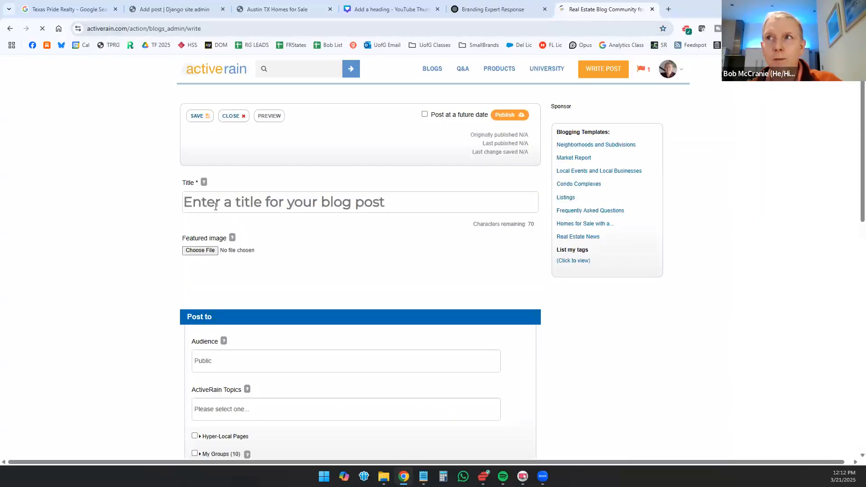
scroll(315, 266, "down", 3)
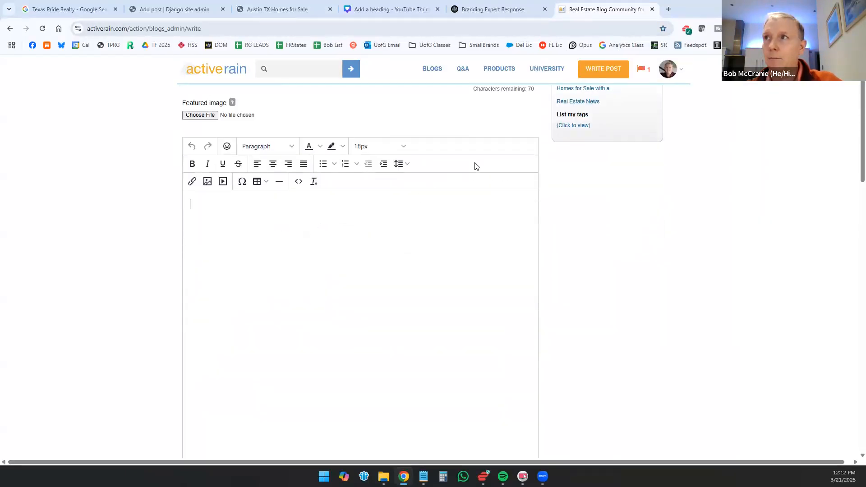
key("ctrl+v")
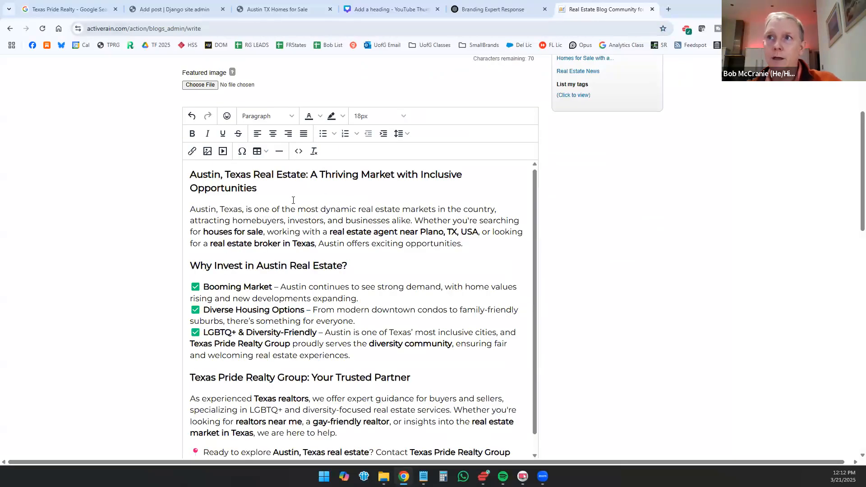
Step: Add blank space above the article's heading and upload the Austin image from the GBP folder as the picture to insert there
left_click(186, 179)
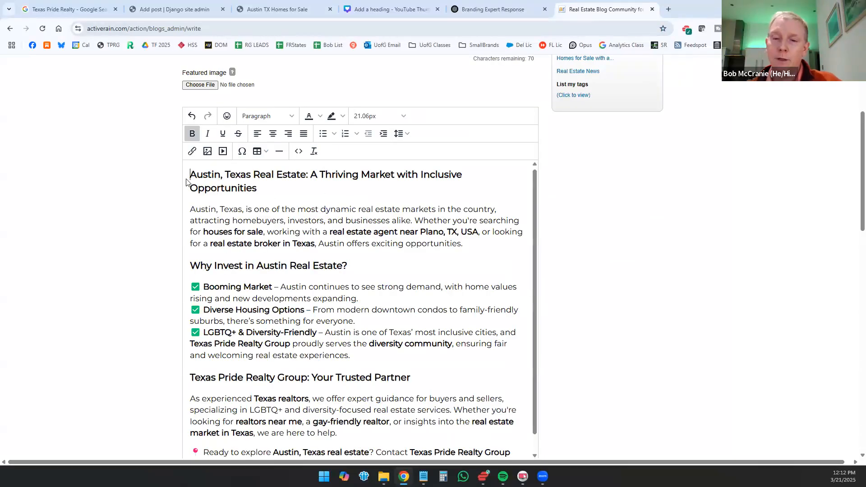
key("Return")
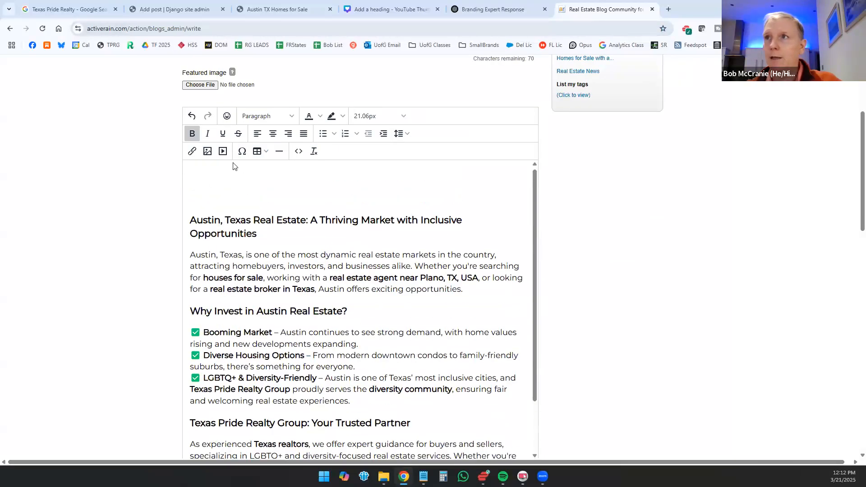
left_click(207, 151)
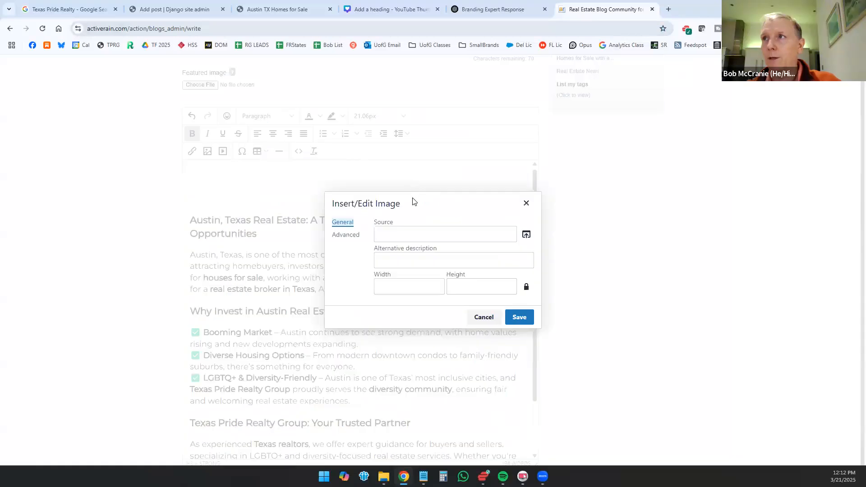
left_click(526, 234)
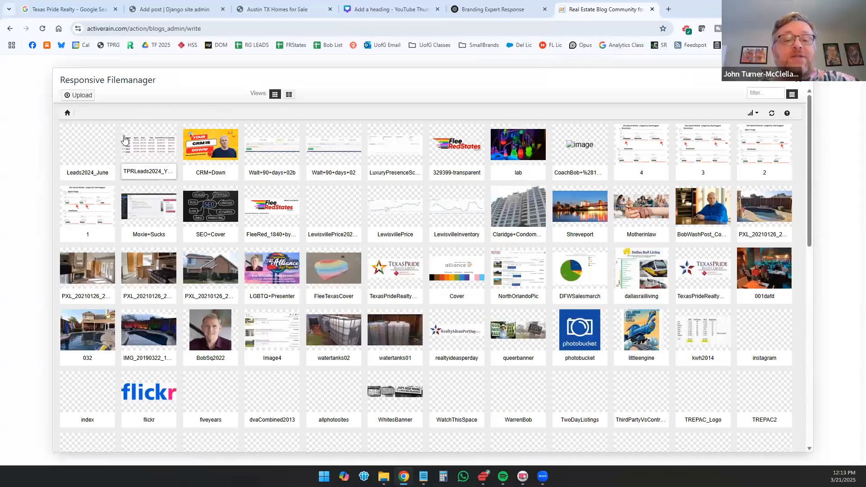
left_click(81, 95)
left_click(301, 126)
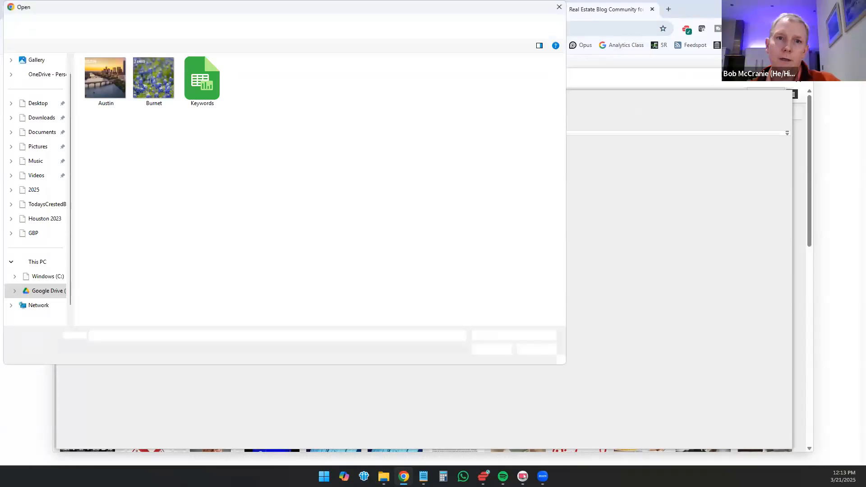
double_click(117, 73)
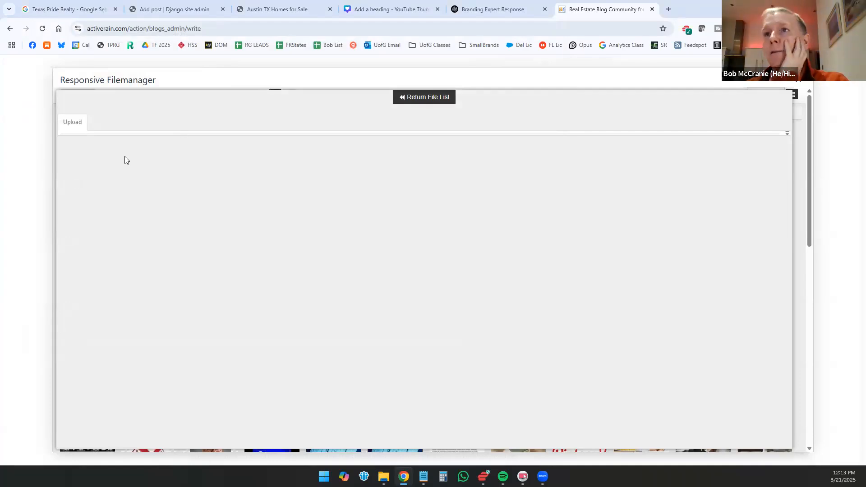
left_click(109, 158)
Step: Set the image width to 400, insert it above the article, and center it
left_click(399, 283)
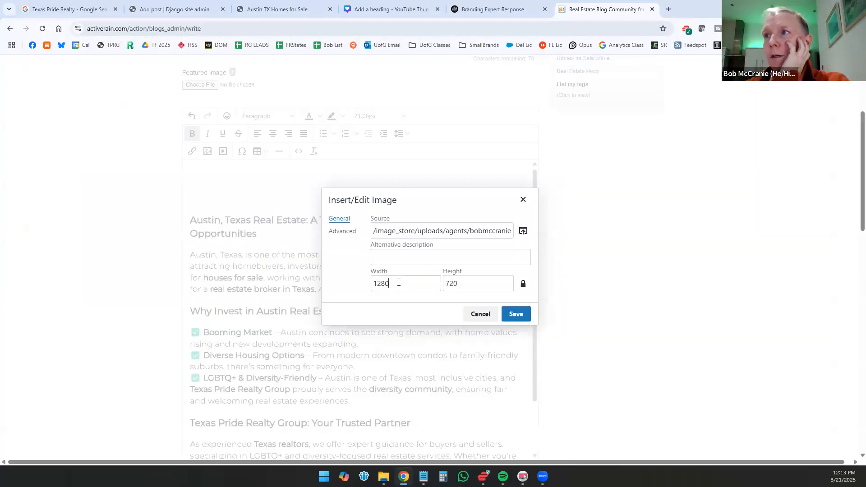
key("shift+Left")
key("shift+Left")
key("shift+Left")
key("shift+Left")
type("400")
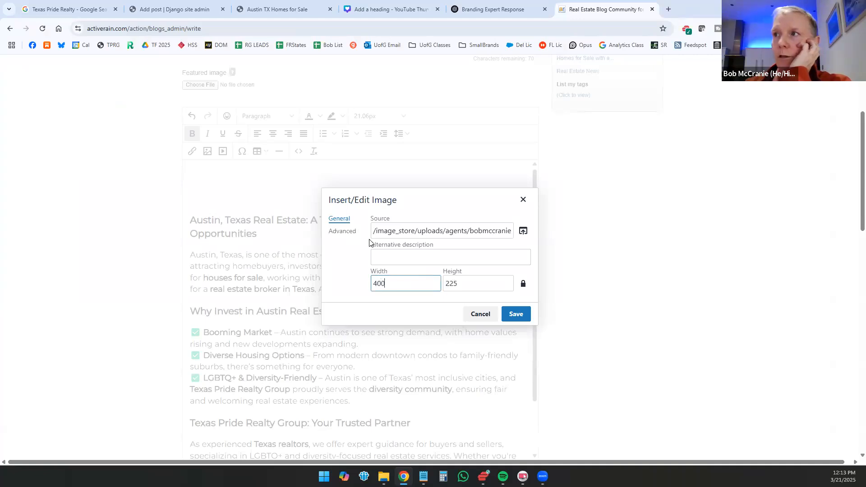
left_click(516, 315)
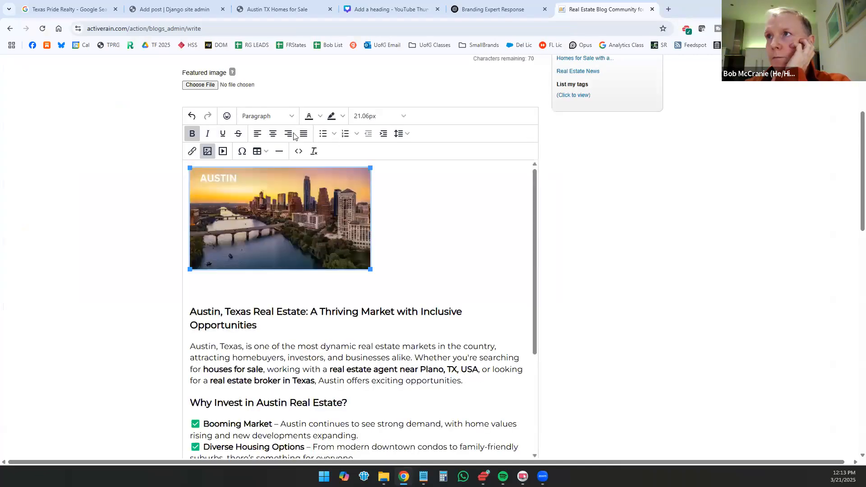
left_click(273, 133)
Step: Copy the article's heading "Austin, Texas Real Estate: A Thriving Market with Inclusive Opportunities" into the blog post's title
scroll(519, 253, "down", 8)
scroll(597, 295, "down", 10)
scroll(332, 180, "up", 10)
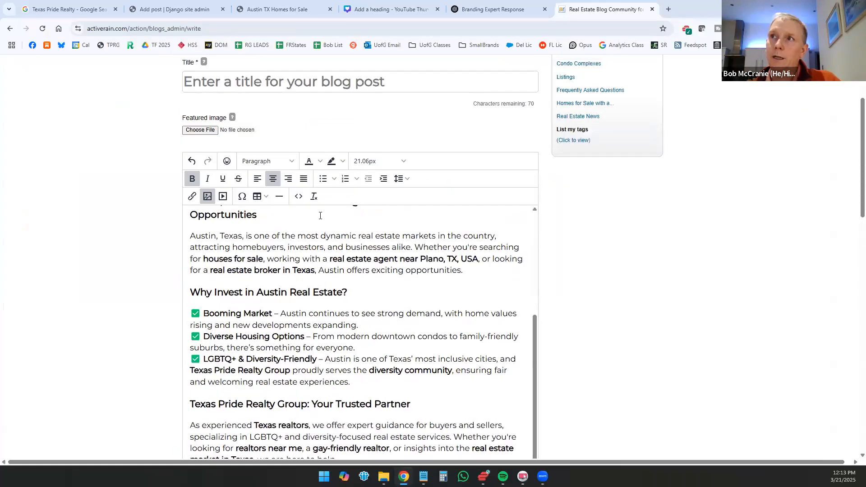
scroll(325, 216, "up", 6)
scroll(271, 329, "down", 3)
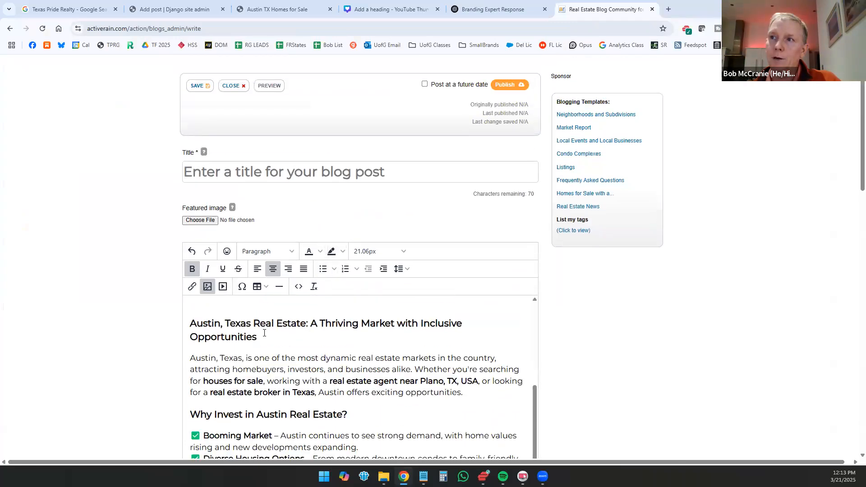
left_click(264, 334)
left_click(190, 324, "shift")
key("ctrl+c")
left_click(240, 171)
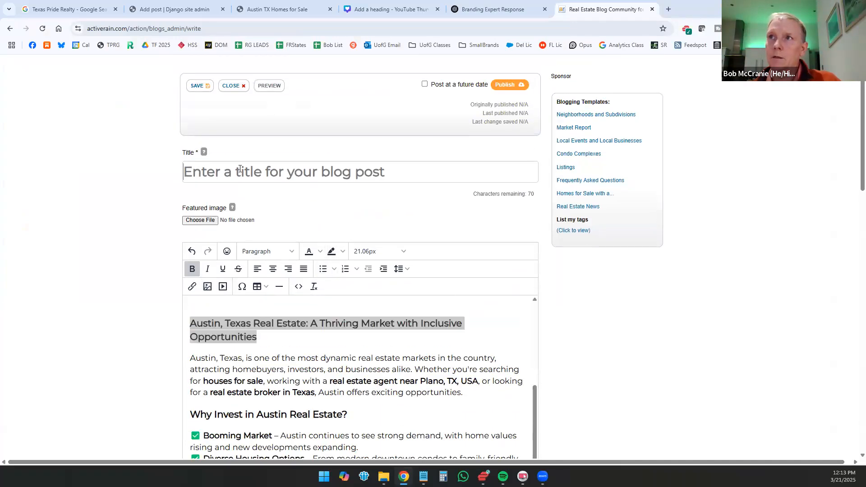
key("ctrl+v")
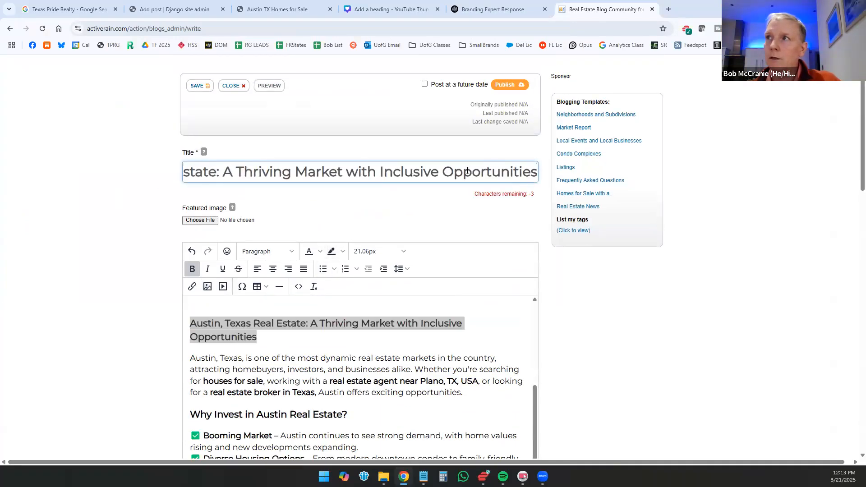
Step: Shorten "with" to "w" in the blog post's title to fit the character limit
left_click_drag(389, 172, 384, 171)
left_click(374, 170)
key("BackSpace")
key("BackSpace")
key("BackSpace")
key("BackSpace")
type("w")
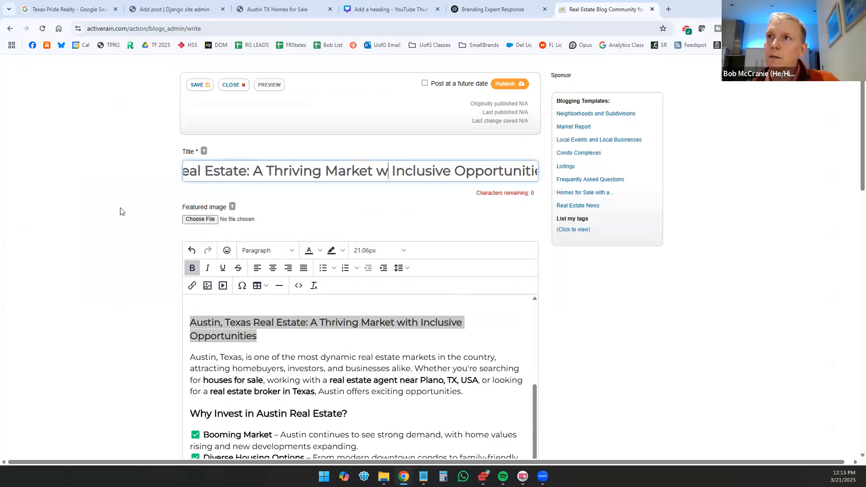
Step: Replace the SEO title with the copied article heading
scroll(180, 276, "down", 11)
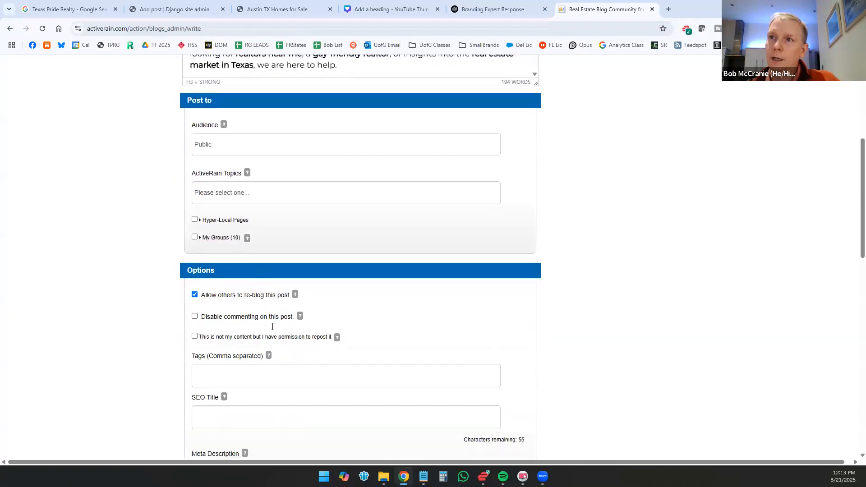
scroll(273, 318, "down", 2)
left_click(271, 331)
key("ctrl+v")
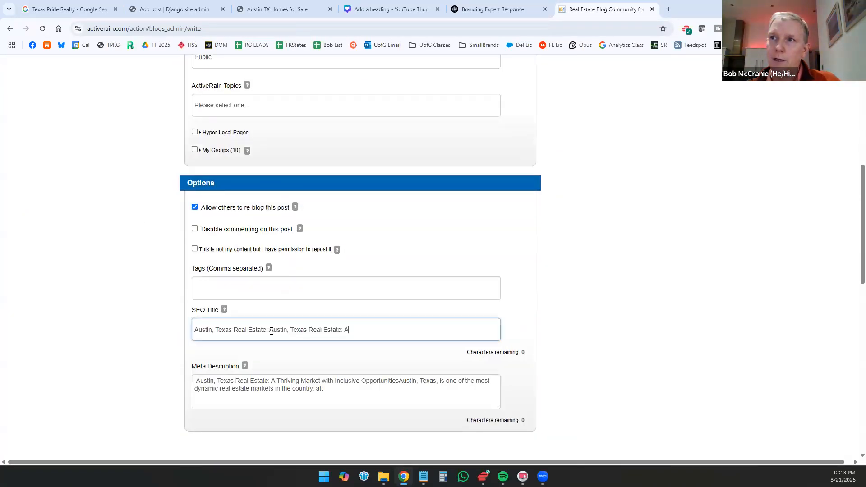
key("ctrl+a")
key("ctrl+v")
Step: Set the post's ActiveRain topic to Home Buying
left_click(302, 296)
scroll(231, 253, "up", 3)
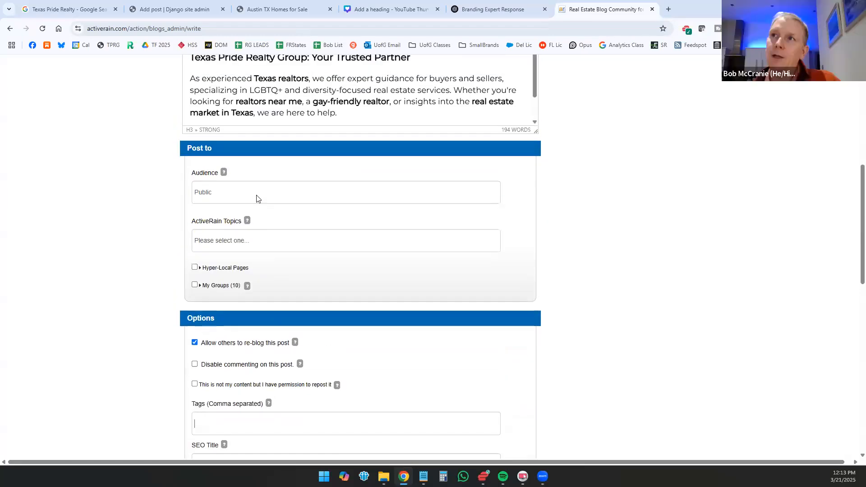
left_click(247, 249)
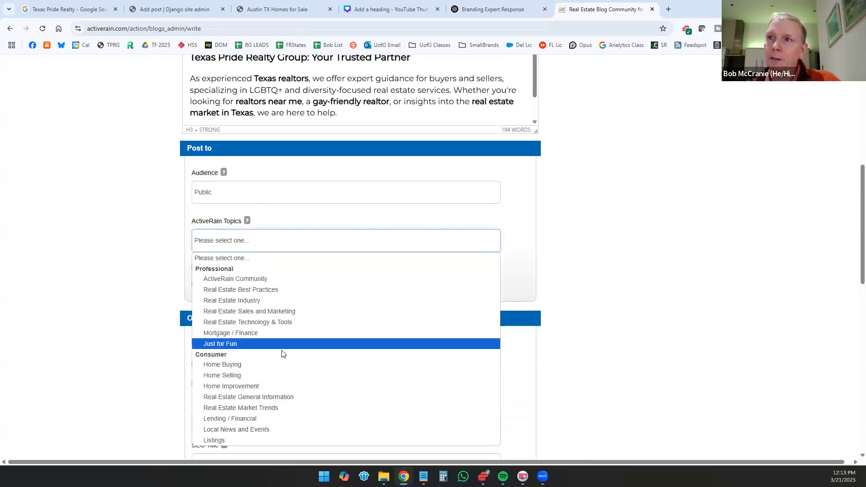
left_click(246, 364)
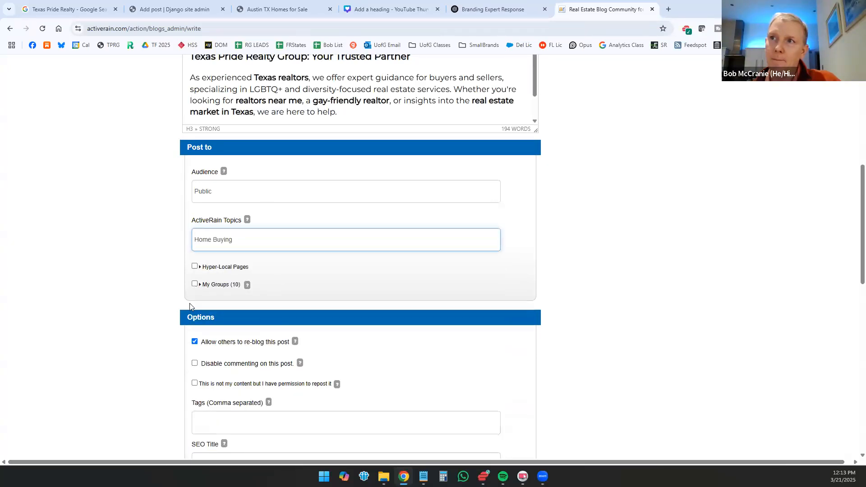
Step: Add the tags "austin" and "austin texas" to the post
scroll(190, 249, "down", 3)
left_click(219, 287)
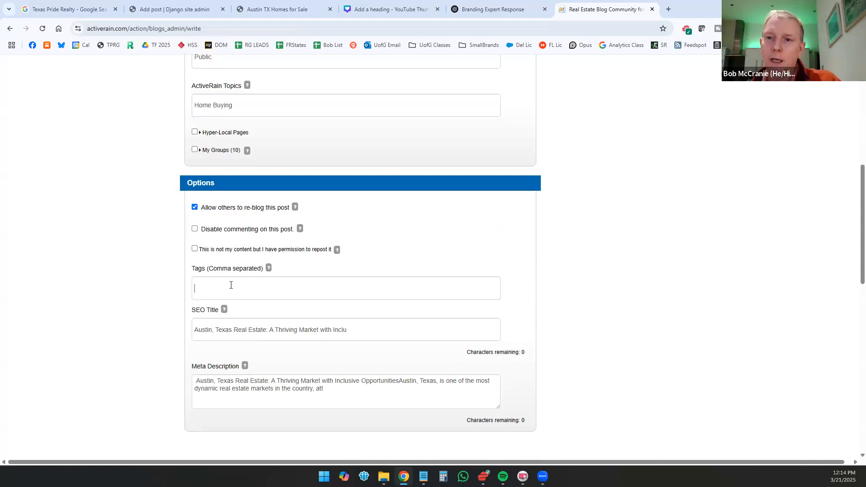
type("austin,a")
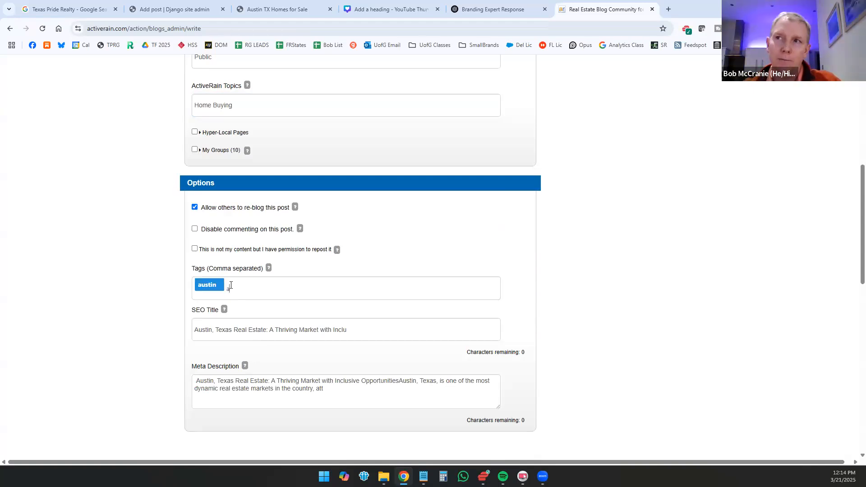
type("ustin texas,")
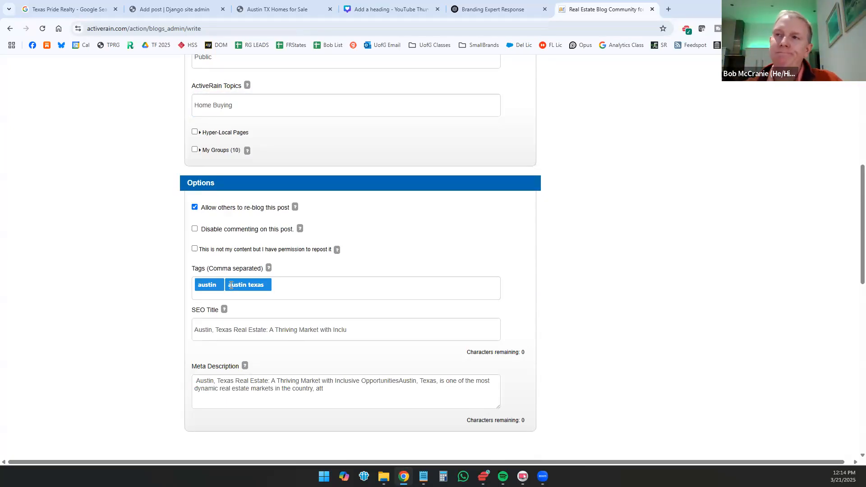
Step: Publish the Austin blog post and confirm that it contains no unauthorized copyrighted material
scroll(170, 252, "up", 5)
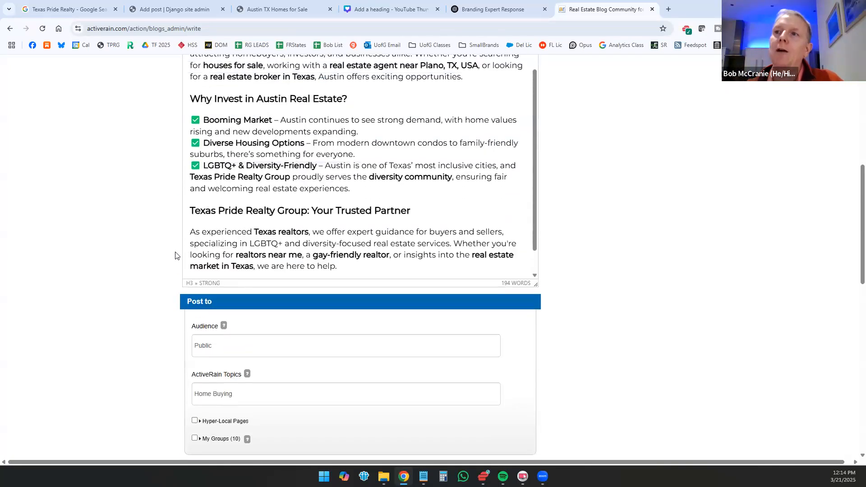
scroll(271, 232, "down", 1)
scroll(268, 196, "up", 3)
scroll(591, 188, "up", 8)
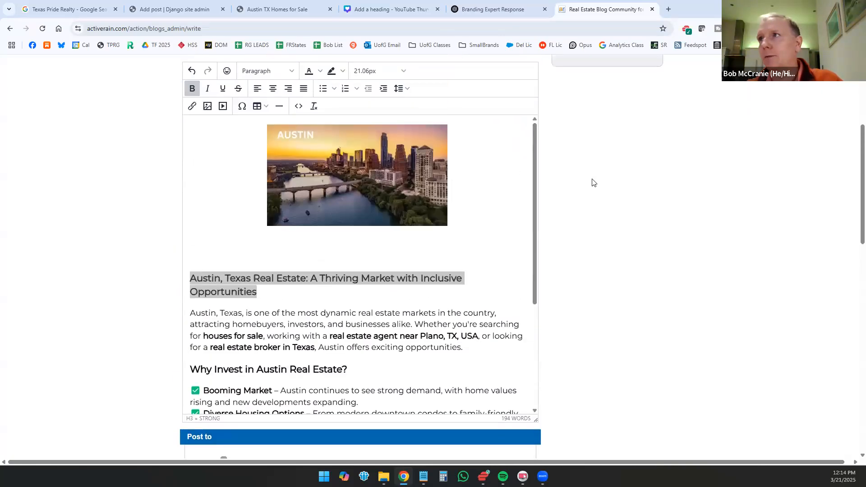
left_click(499, 114)
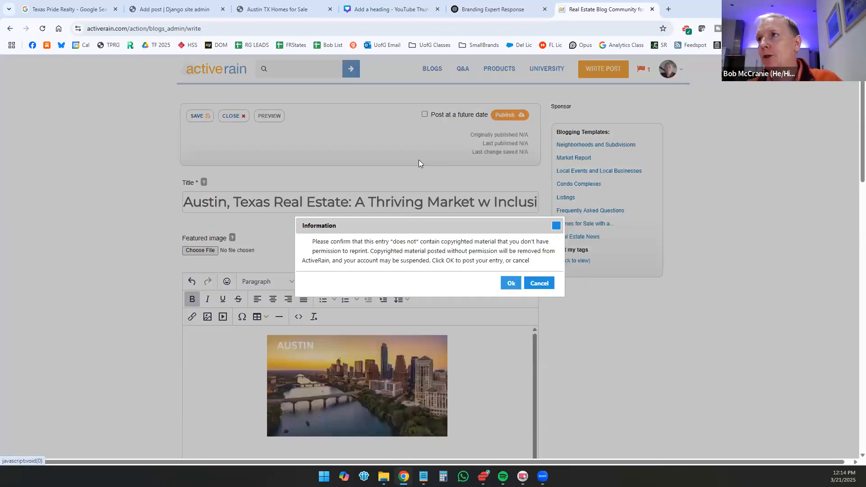
left_click(509, 283)
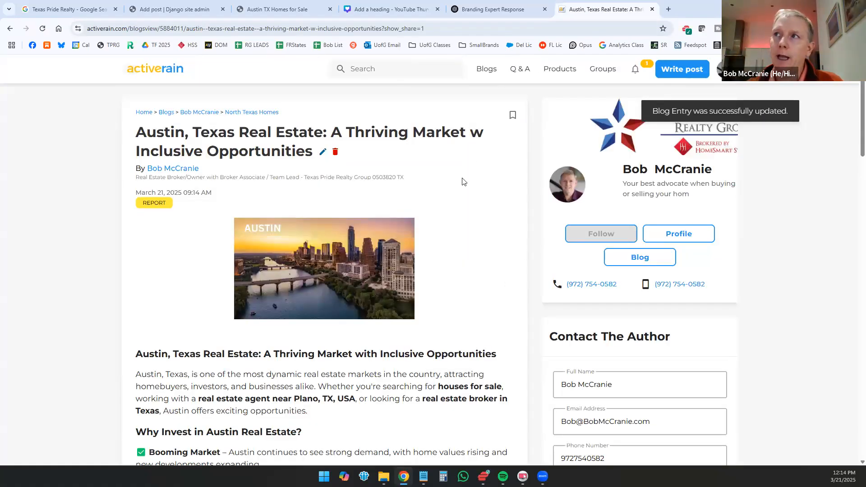
Step: Review the published Austin post down to its signature block and reopen it for editing
scroll(469, 160, "down", 3)
scroll(474, 133, "up", 3)
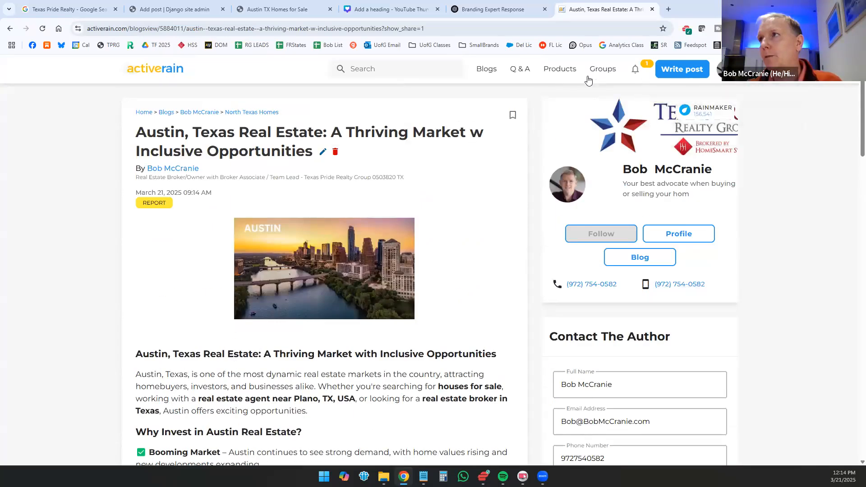
scroll(465, 194, "down", 10)
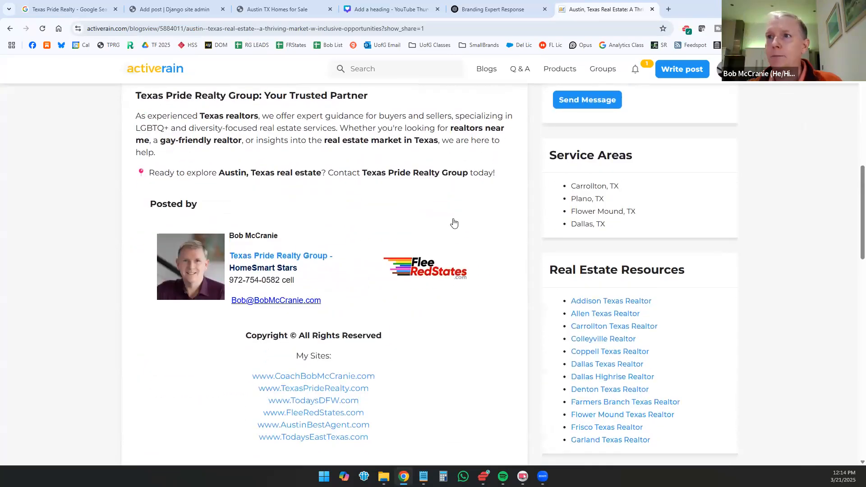
scroll(452, 216, "down", 3)
scroll(327, 175, "up", 13)
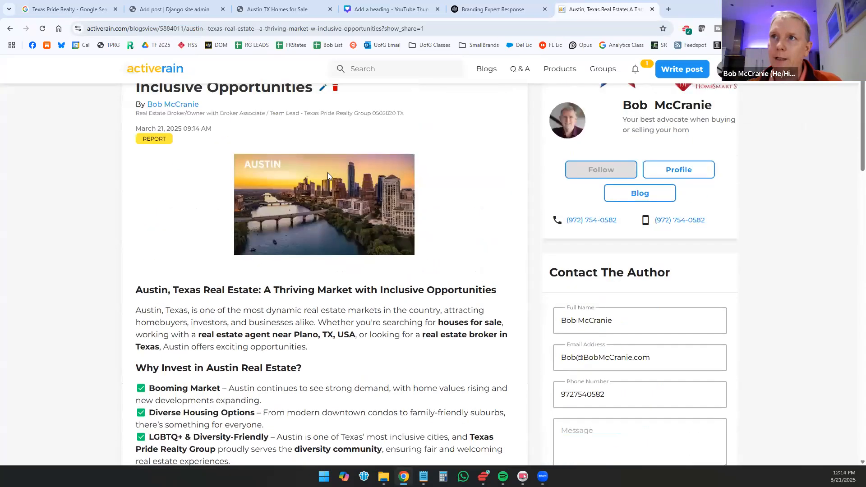
scroll(327, 175, "up", 2)
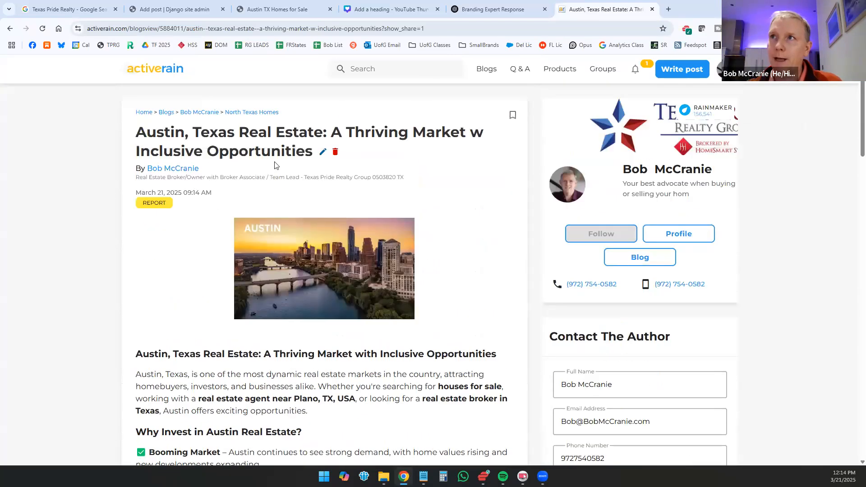
left_click(321, 153)
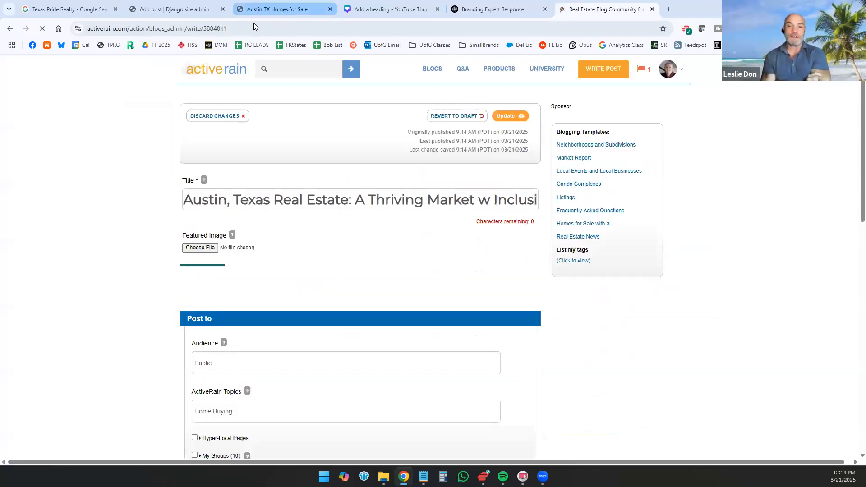
left_click(255, 9)
left_click(257, 28)
key("ctrl+c")
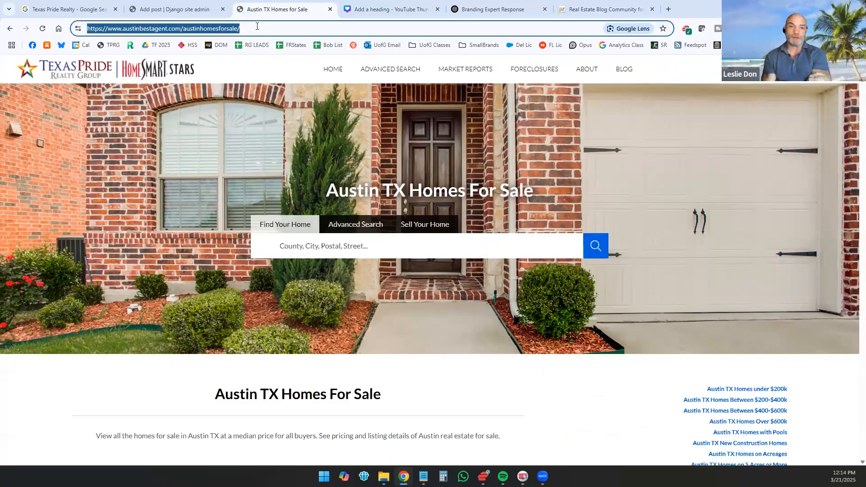
left_click(571, 9)
scroll(276, 224, "down", 10)
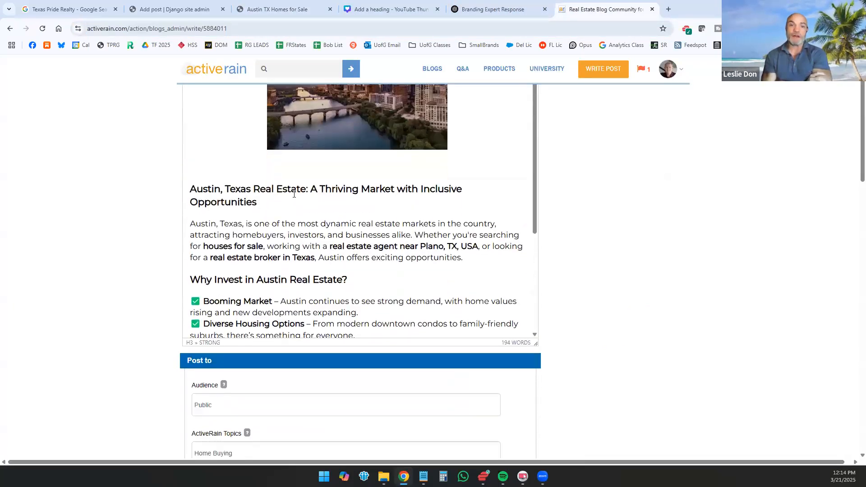
left_click_drag(306, 189, 172, 203)
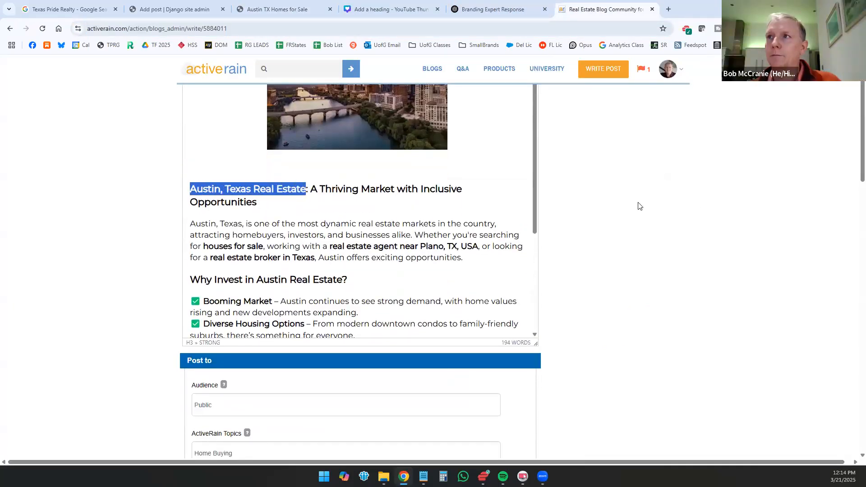
scroll(638, 206, "up", 3)
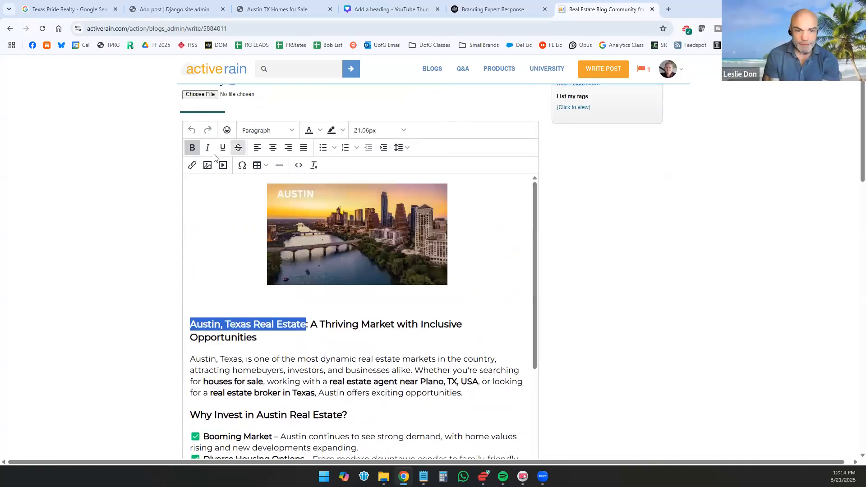
left_click(192, 165)
key("ctrl+v")
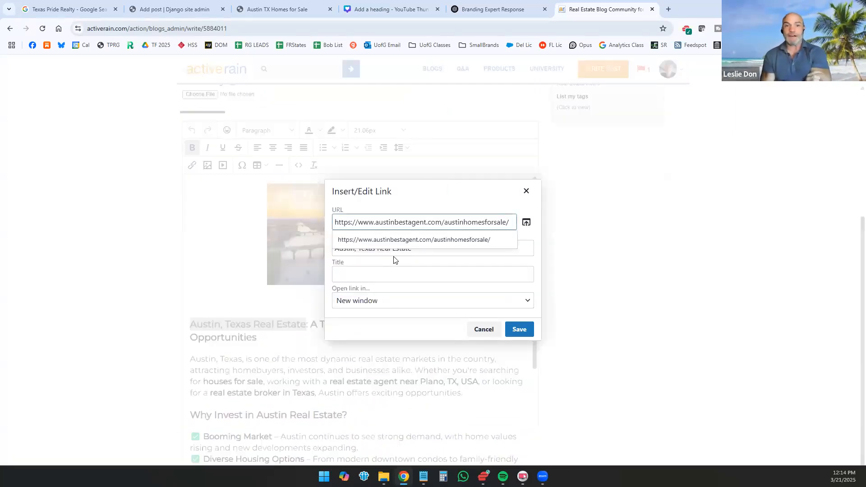
left_click(402, 272)
left_click(519, 329)
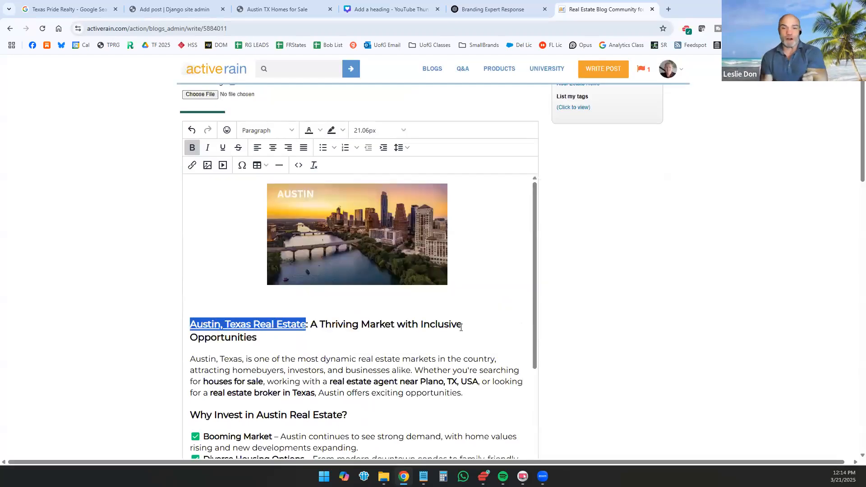
left_click_drag(256, 325, 347, 326)
left_click(348, 325)
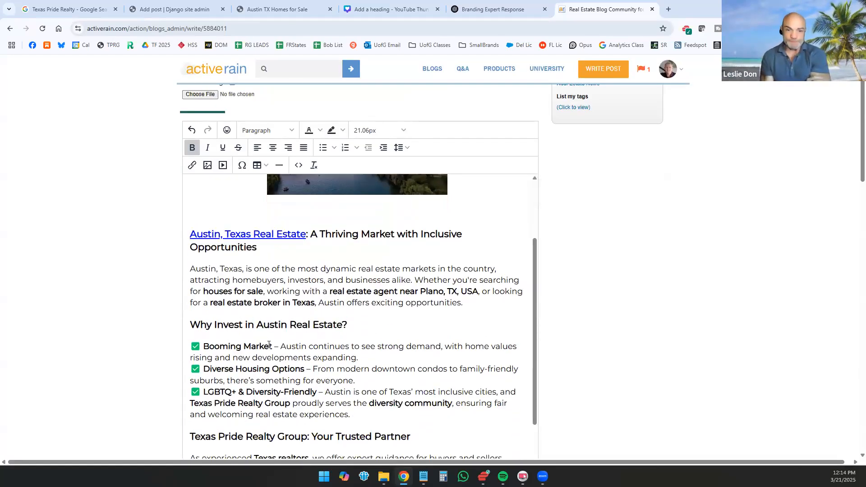
Step: Open the Austin TX Housing Market Report from the Austin homes page, copy its URL, and return to the ActiveRain post
left_click_drag(272, 347, 202, 346)
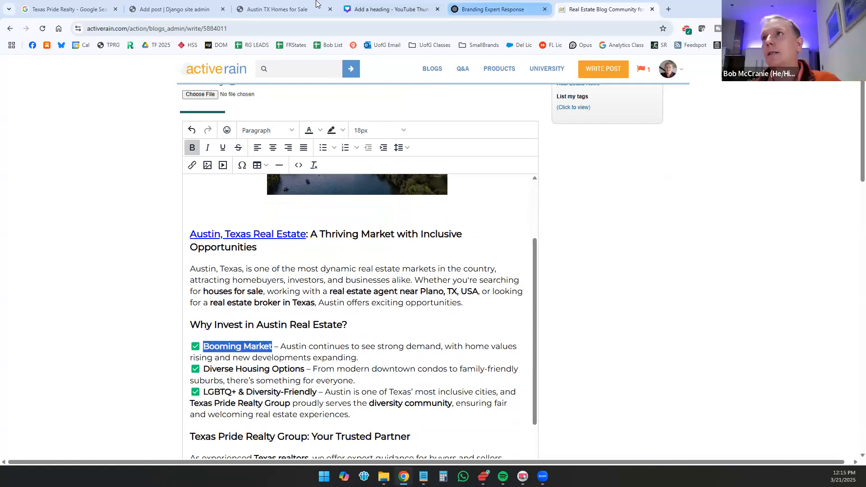
left_click(461, 15)
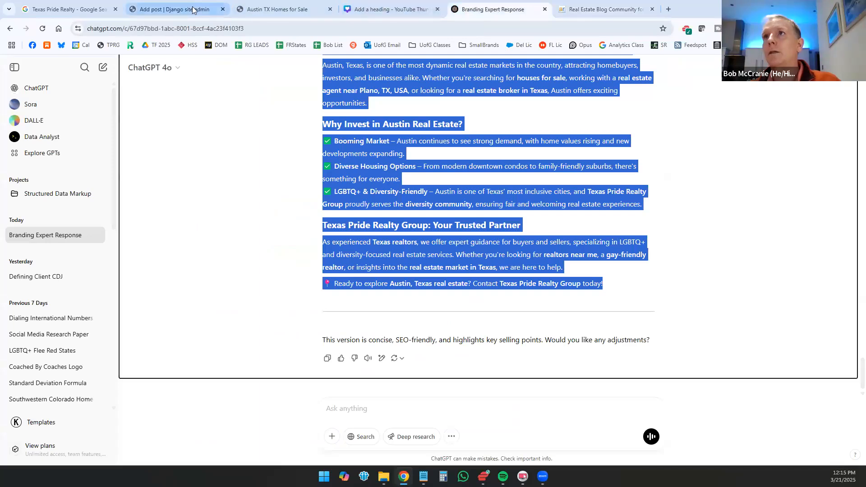
left_click(285, 10)
scroll(767, 292, "down", 9)
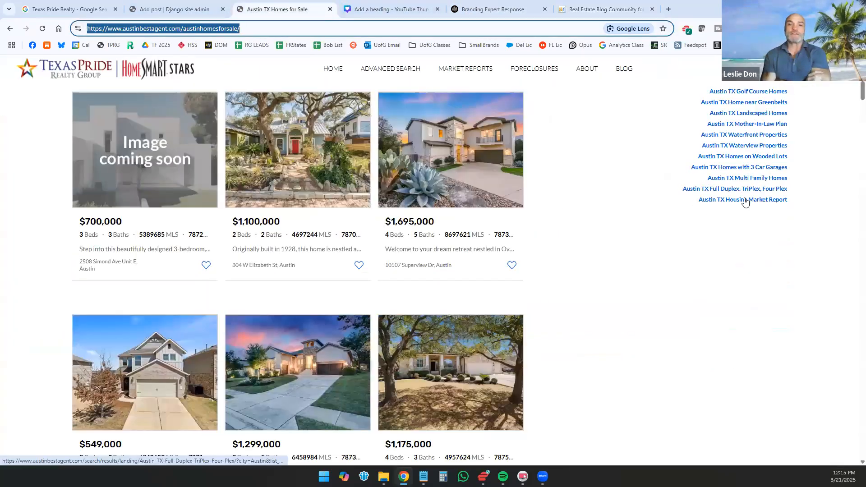
left_click(743, 199)
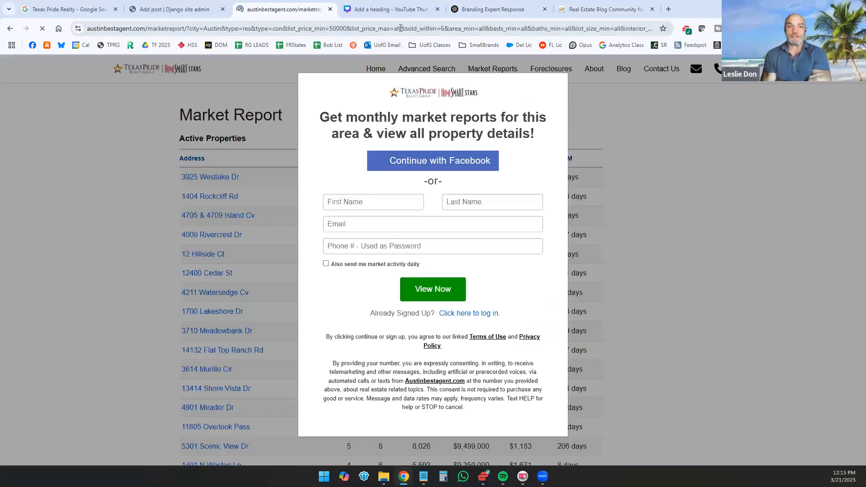
left_click(401, 28)
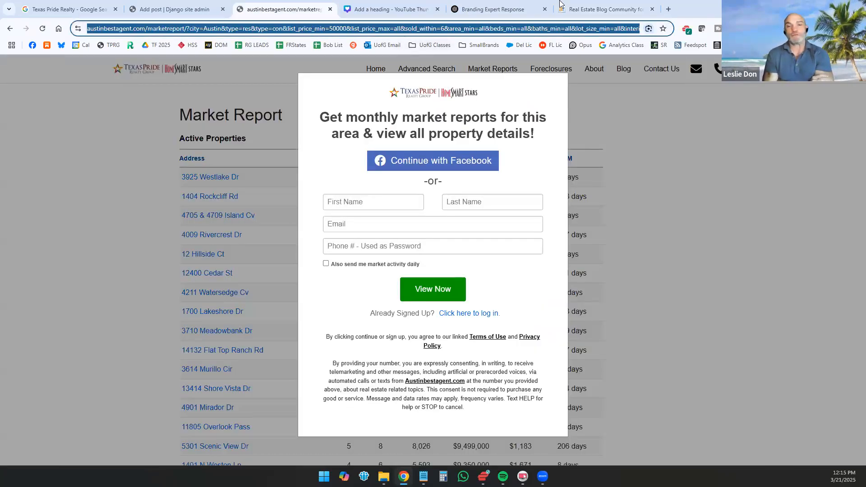
left_click(586, 9)
left_click(415, 10)
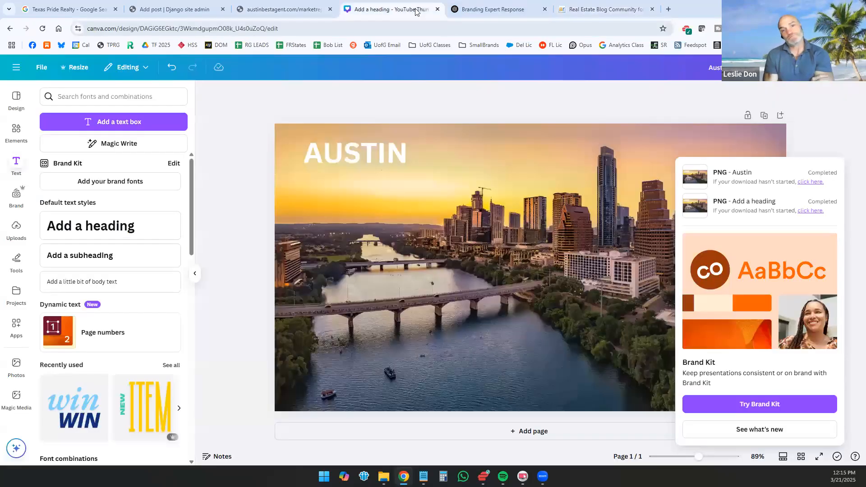
left_click(623, 10)
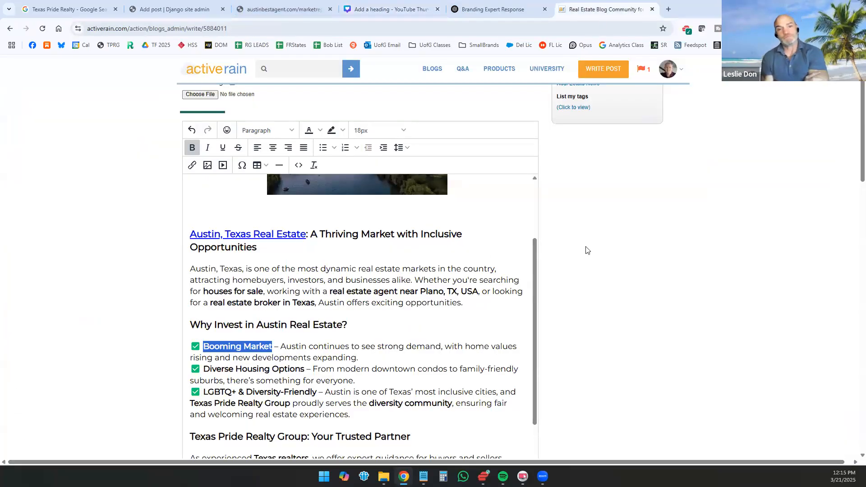
scroll(553, 259, "down", 2)
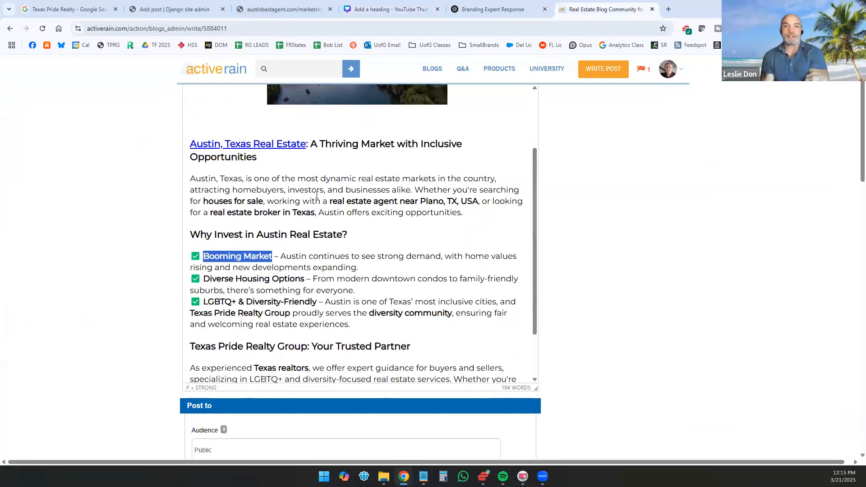
Step: Replace "Plano" with "Austin" in the opening paragraph's phrase "real estate agent near Plano, TX, USA"
left_click_drag(229, 178, 178, 182)
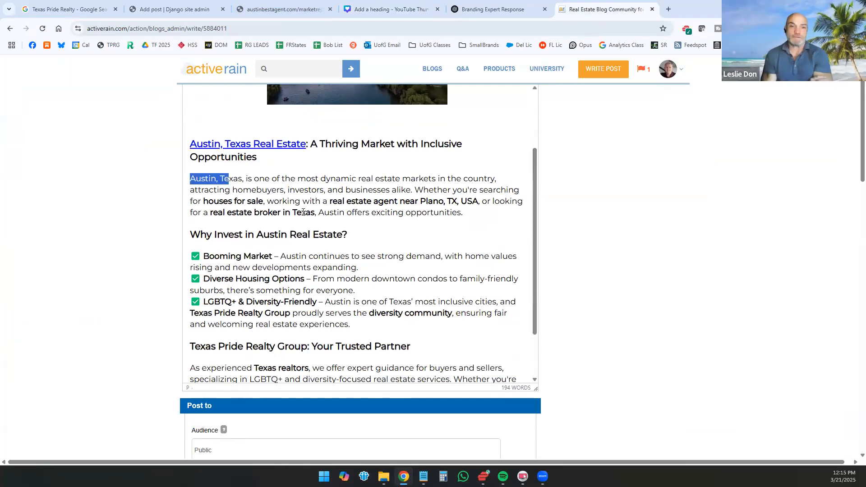
left_click_drag(418, 200, 440, 201)
key("BackSpace")
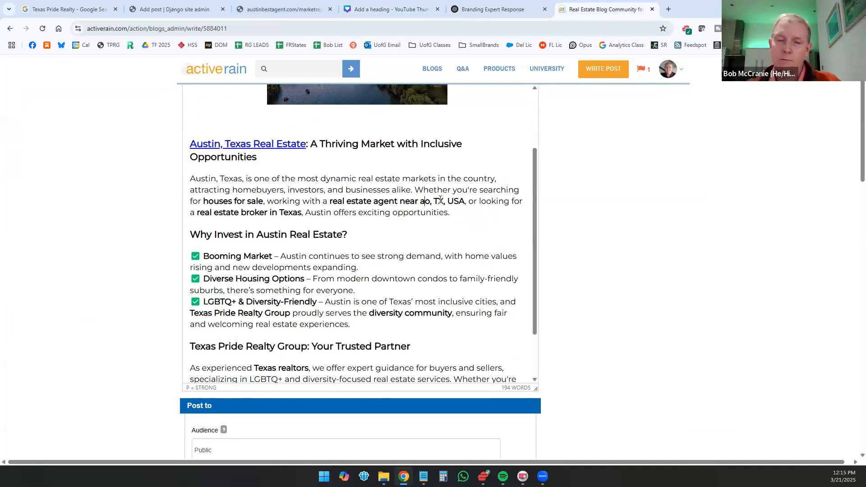
type("Austin")
key("Delete")
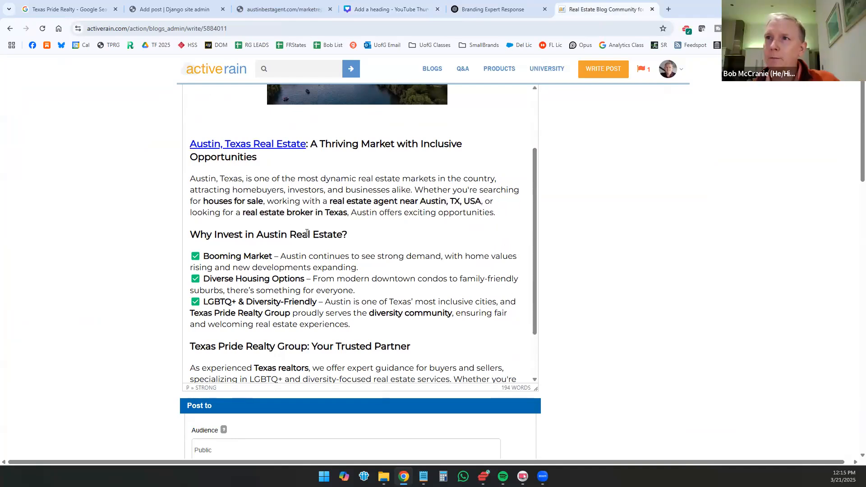
Step: Link "Austin continues to see strong demand," in the Booming Market bullet to the copied Austin market report URL, opening in a new window
left_click_drag(280, 256, 435, 256)
left_click(443, 256)
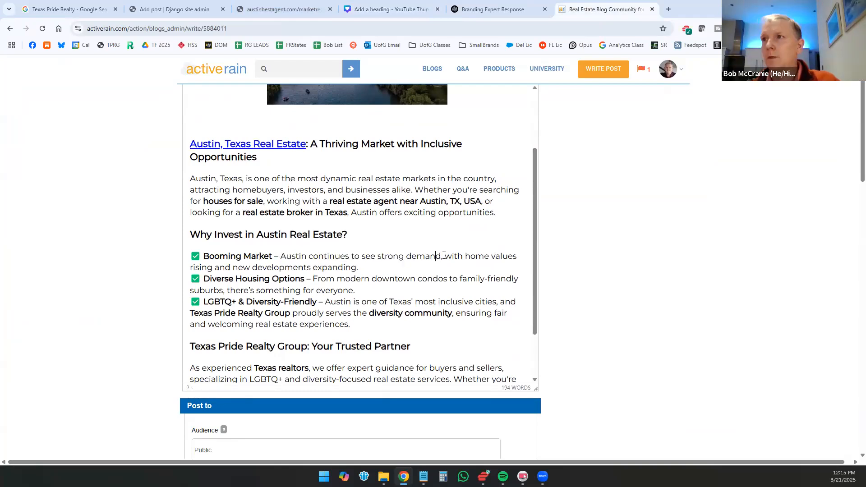
left_click(442, 255)
left_click_drag(442, 255, 278, 256)
scroll(606, 182, "up", 2)
left_click(191, 165)
type("https://www.austinbestagent.com/marketreport/?city=Austin&type=res&type=con&list_price_min=50000&list_price_max=all&sold_within=6&area_min=all&beds_min=all&baths_min=all&lot_size_min=all&interior_features=all&exterior_features=all&waterfront=all&waterview=all&levels=all&garage_spaces_min=all")
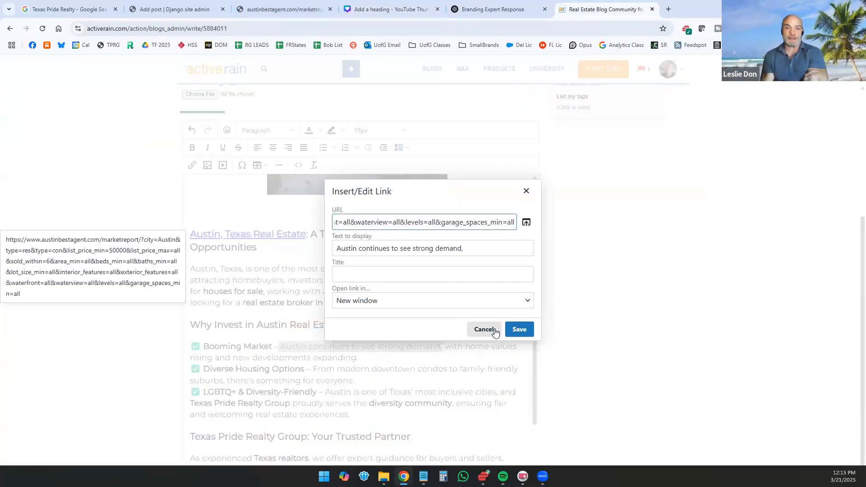
left_click(526, 331)
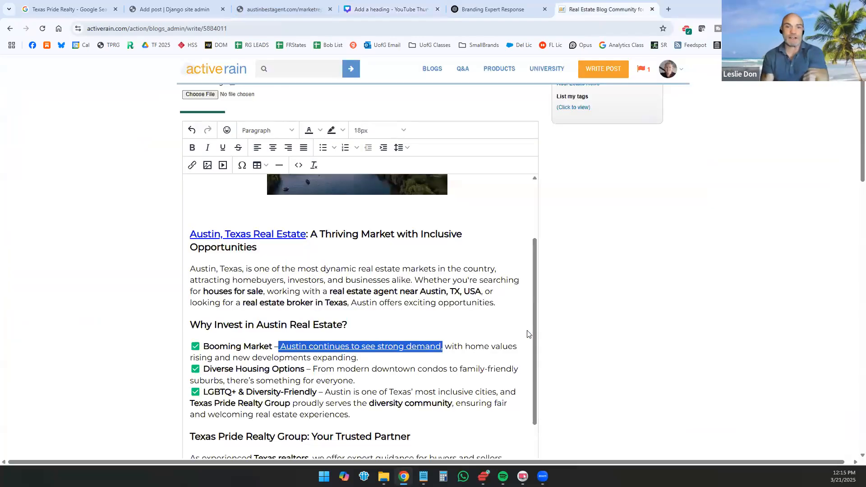
scroll(399, 292, "down", 4)
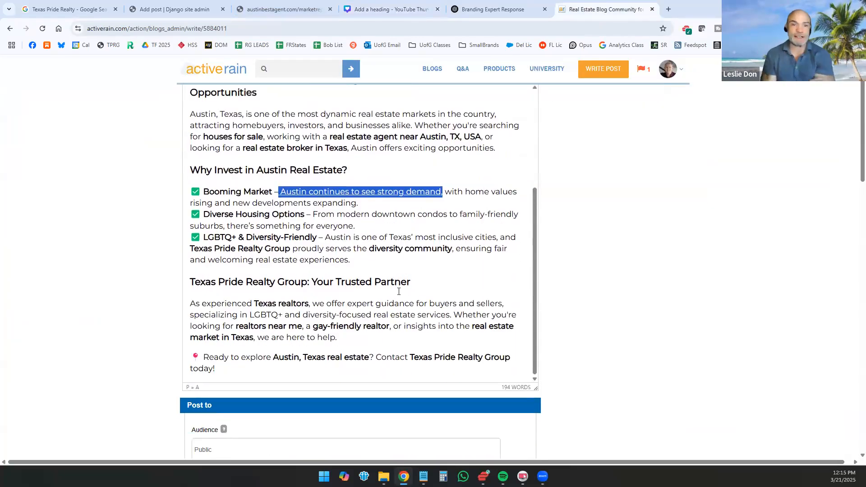
scroll(399, 291, "down", 1)
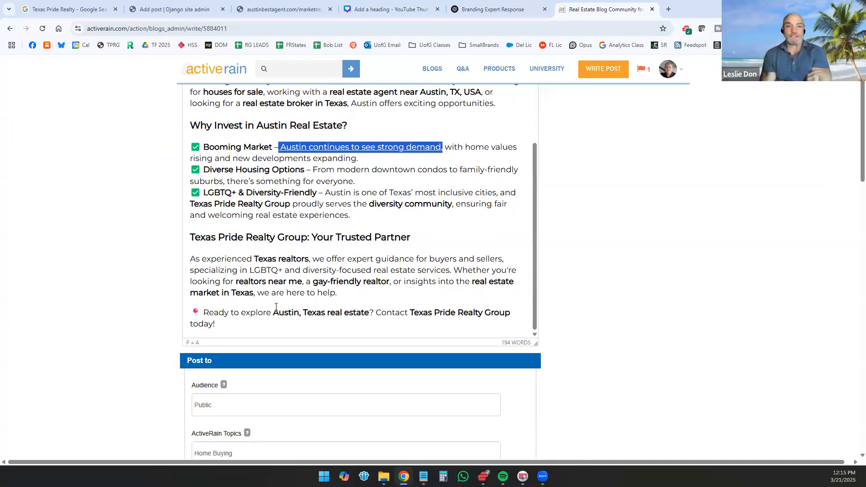
Step: Enter the visitor's first and last name in the Austin market report's sign-up form, correcting the last name's spelling
left_click(250, 10)
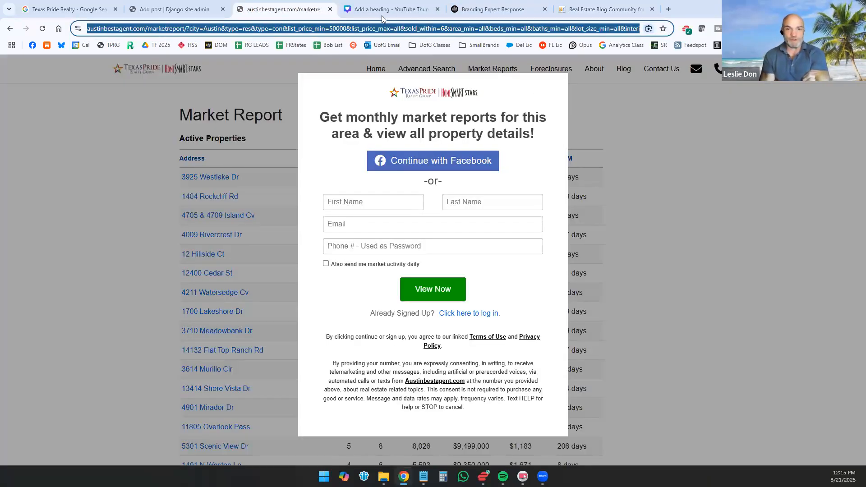
left_click(383, 203)
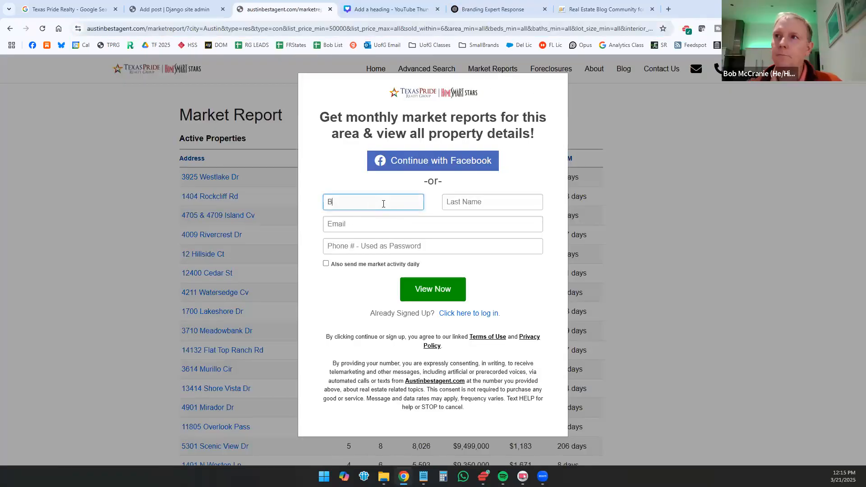
key("Tab")
key("Tab")
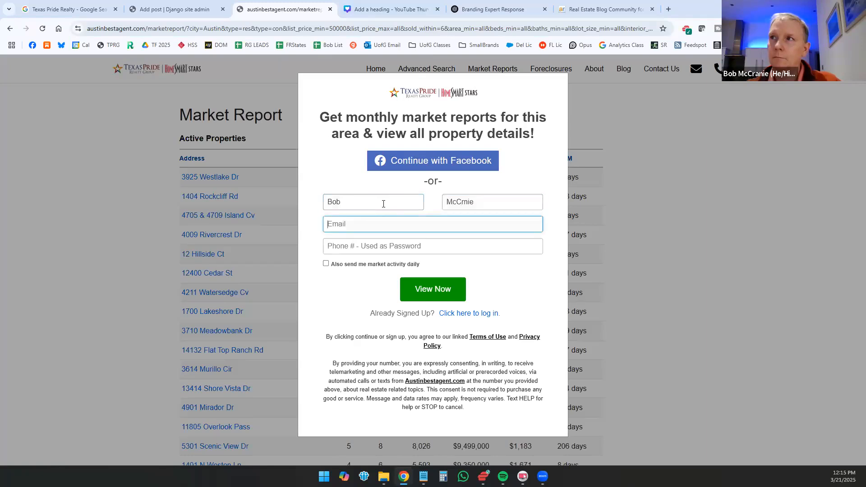
key("shift+Tab")
type("M")
key("Tab")
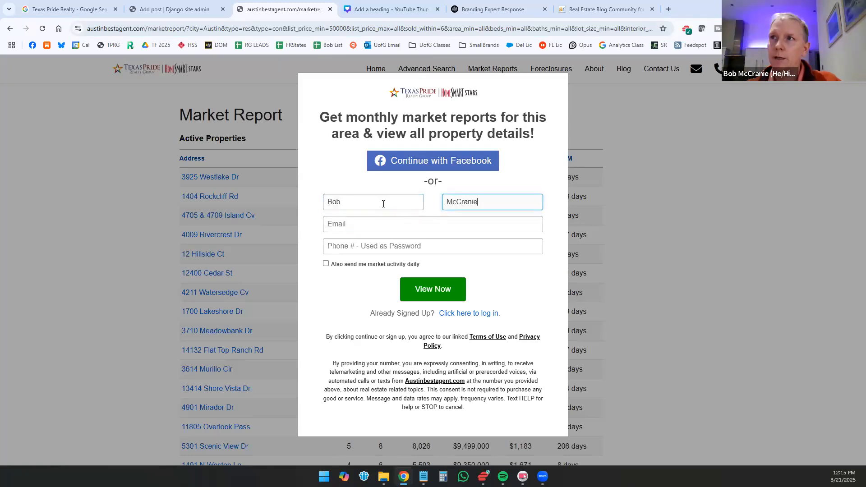
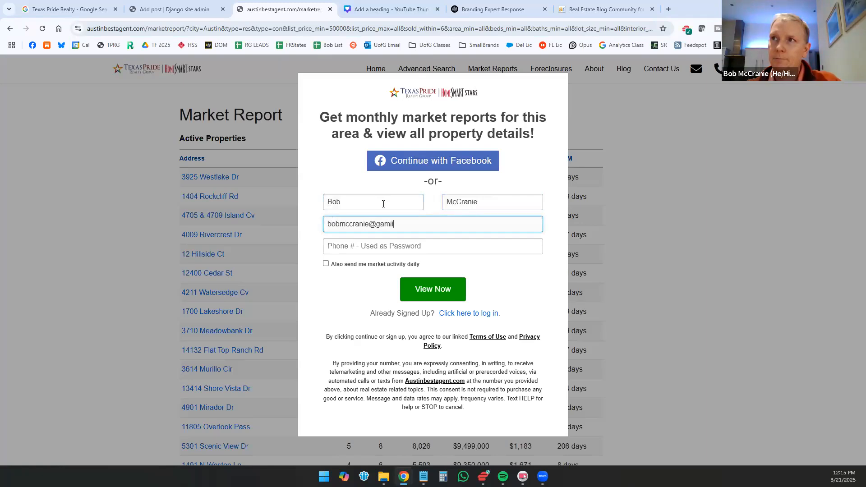
Step: Enter the visitor's e-mail and the phone number used as the password, and submit the form to view the market report
key("Tab")
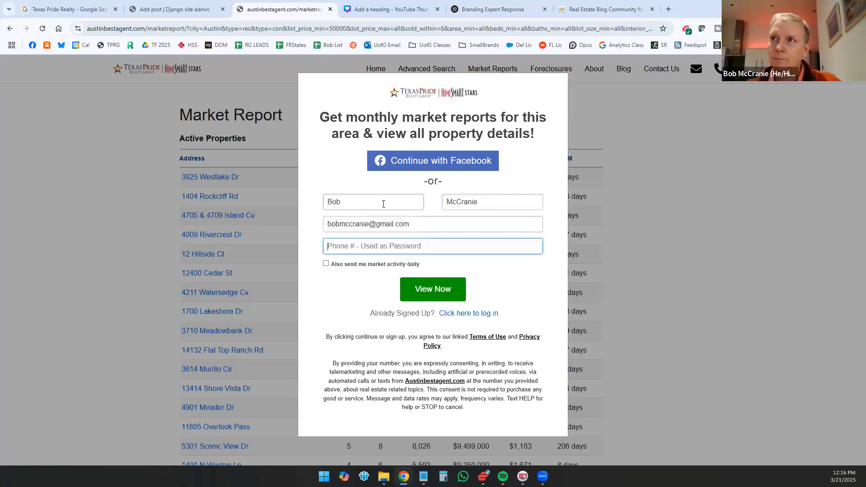
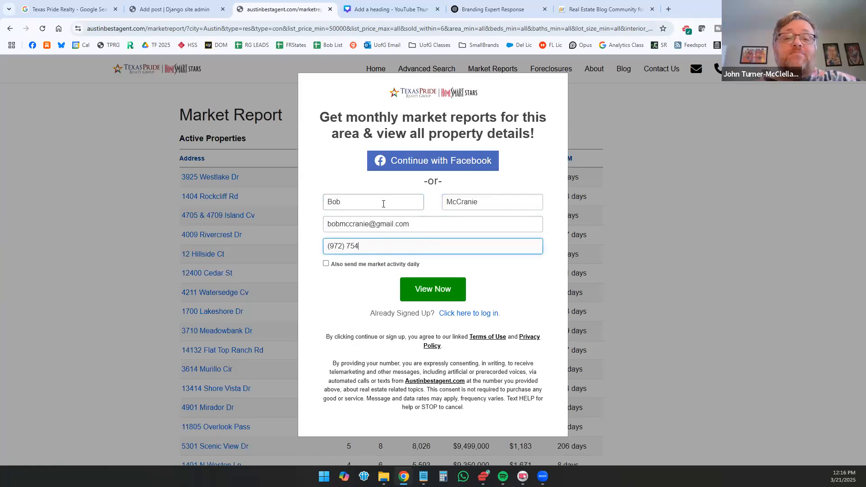
left_click(445, 289)
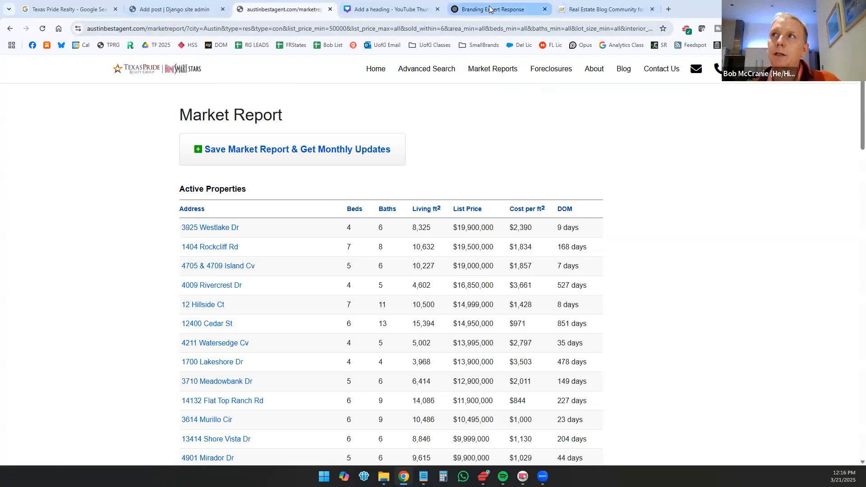
left_click(529, 6)
scroll(336, 191, "up", 3)
scroll(342, 189, "up", 3)
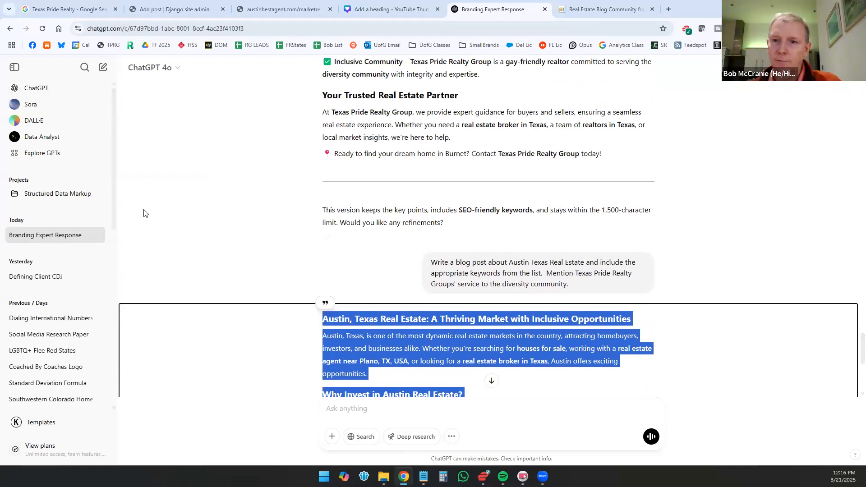
Step: Select "Austin, Texas real estate" in the ActiveRain post's closing line and copy the Austin homes for sale page's URL
left_click(569, 9)
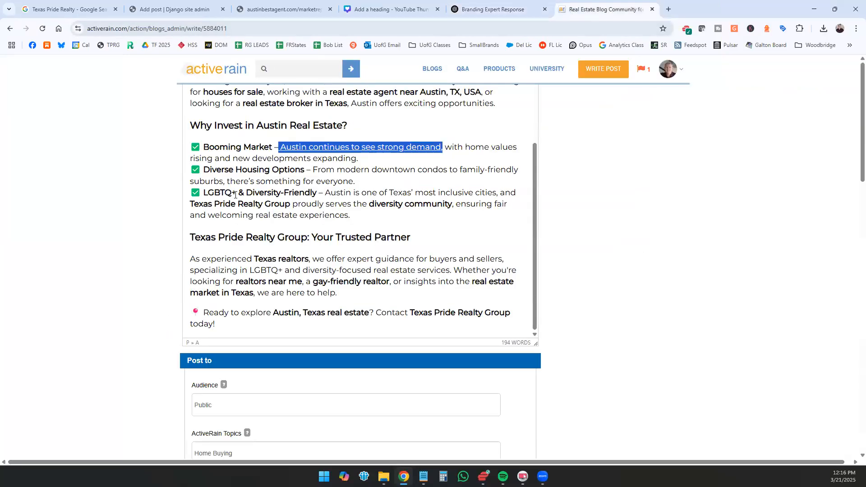
scroll(485, 193, "down", 2)
left_click_drag(369, 219, 273, 224)
left_click(491, 9)
left_click(263, 7)
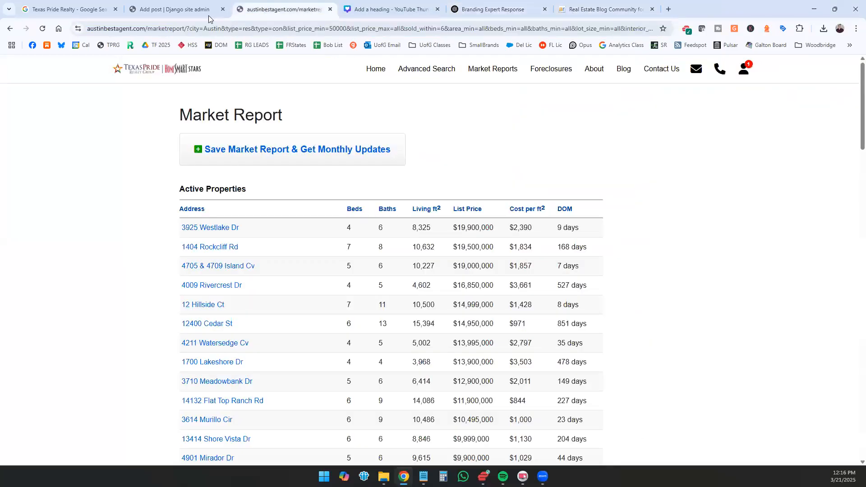
left_click(202, 16)
left_click(307, 9)
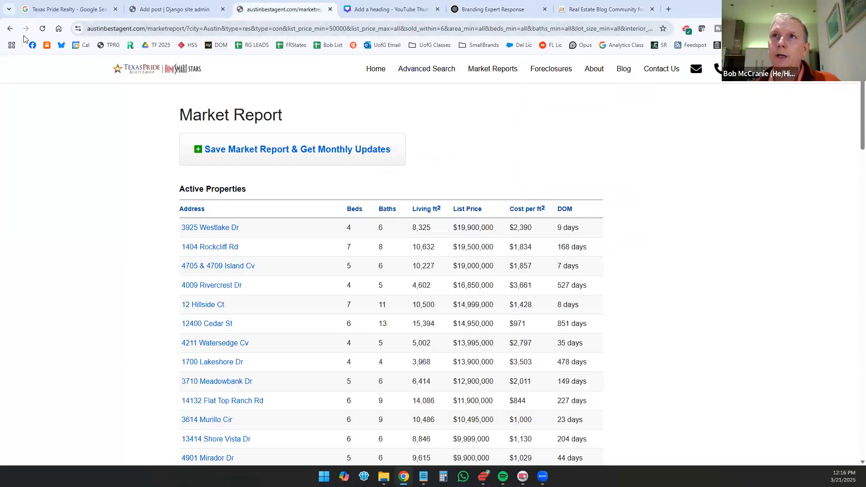
left_click(10, 28)
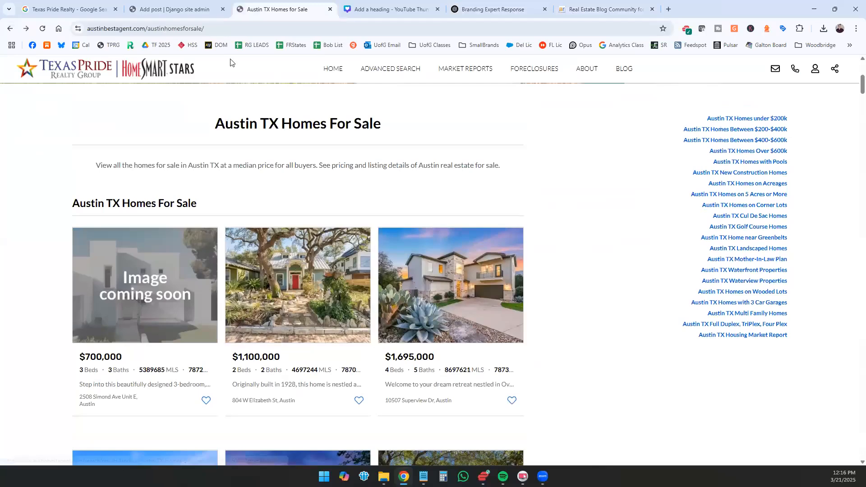
left_click(252, 30)
key("ctrl+c")
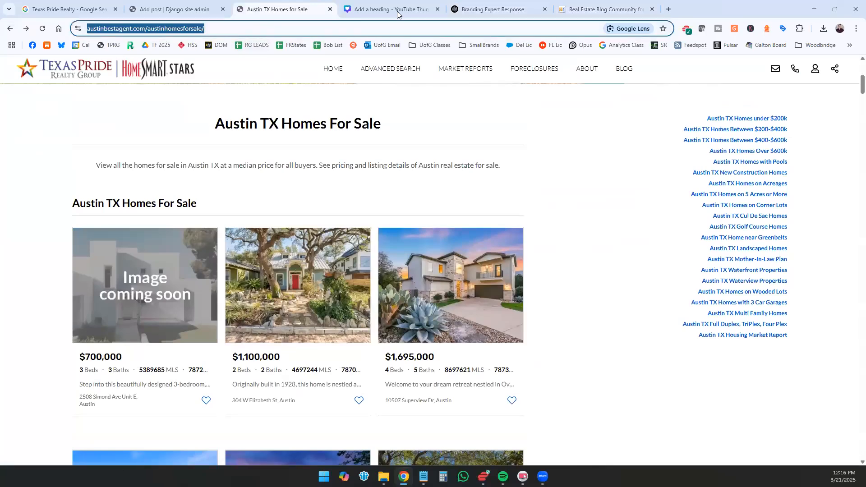
Step: Link the selected "Austin, Texas real estate" text in the ActiveRain post to the copied austinbestagent.com/austinhomesforsale/ URL
left_click(494, 9)
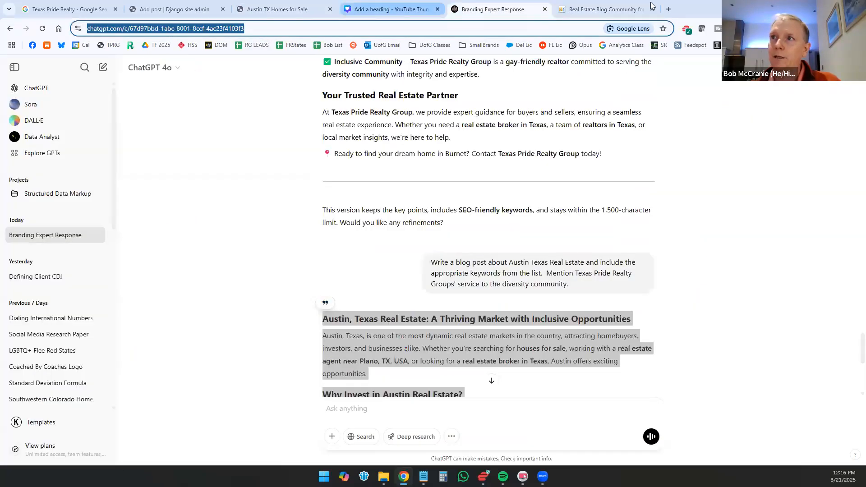
left_click(391, 10)
left_click(610, 8)
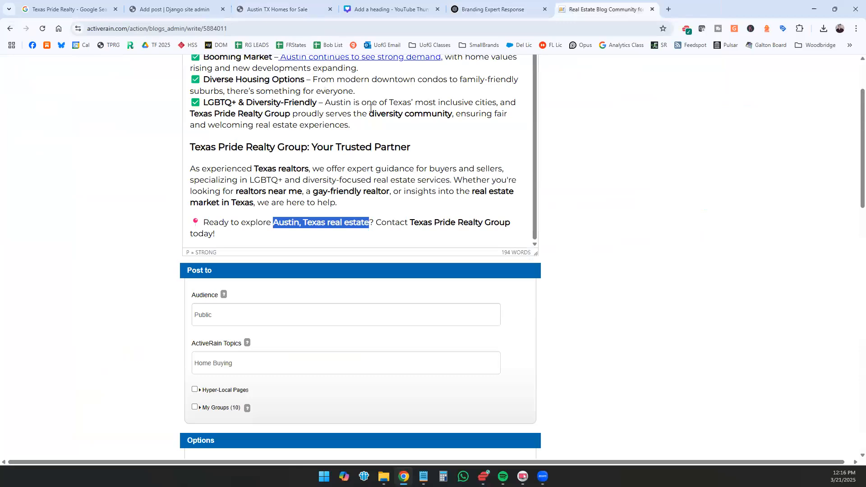
scroll(553, 172, "up", 4)
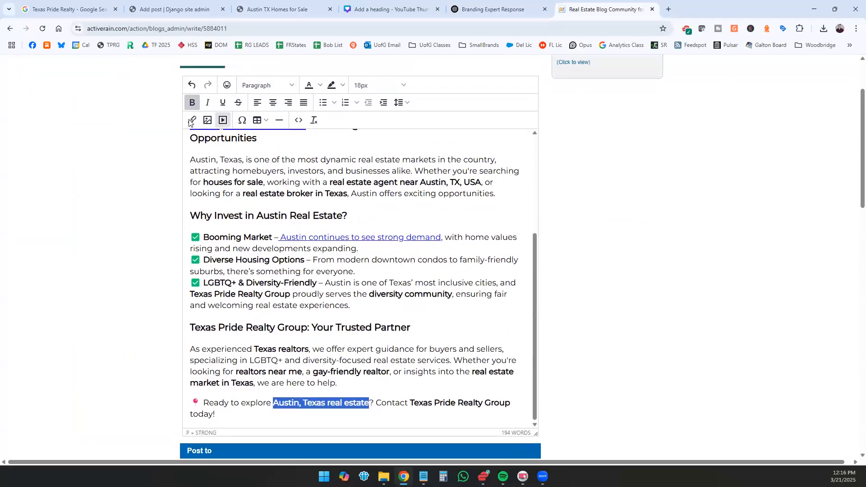
left_click(191, 120)
left_click(365, 224)
key("ctrl+v")
left_click(513, 329)
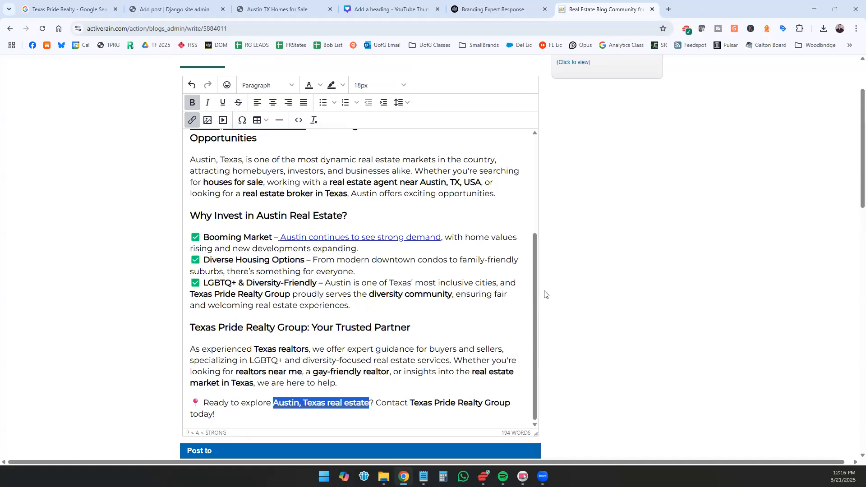
Step: Publish the updated Austin post on ActiveRain, confirming that it contains no copyrighted material
scroll(451, 289, "down", 1)
scroll(727, 273, "down", 10)
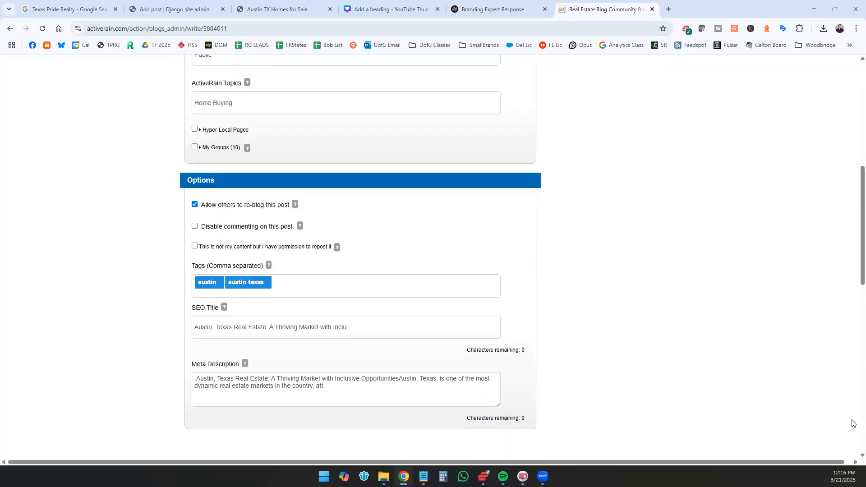
scroll(854, 412, "down", 5)
scroll(852, 85, "up", 15)
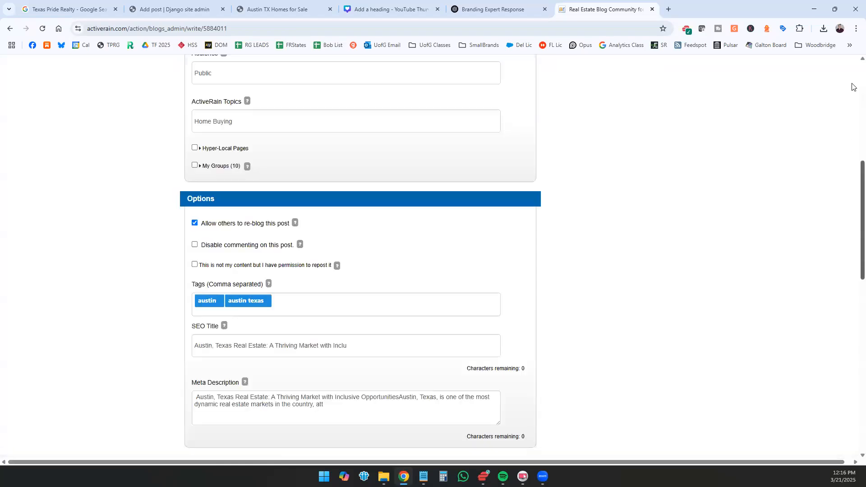
scroll(653, 138, "up", 3)
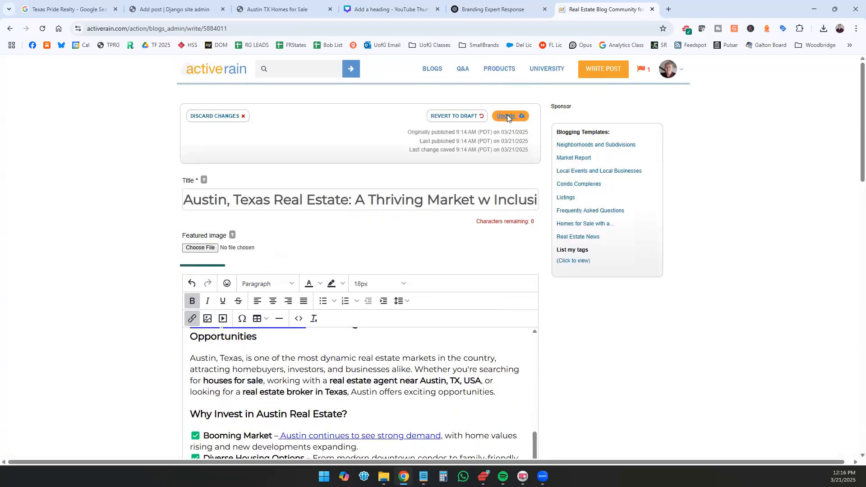
left_click(507, 116)
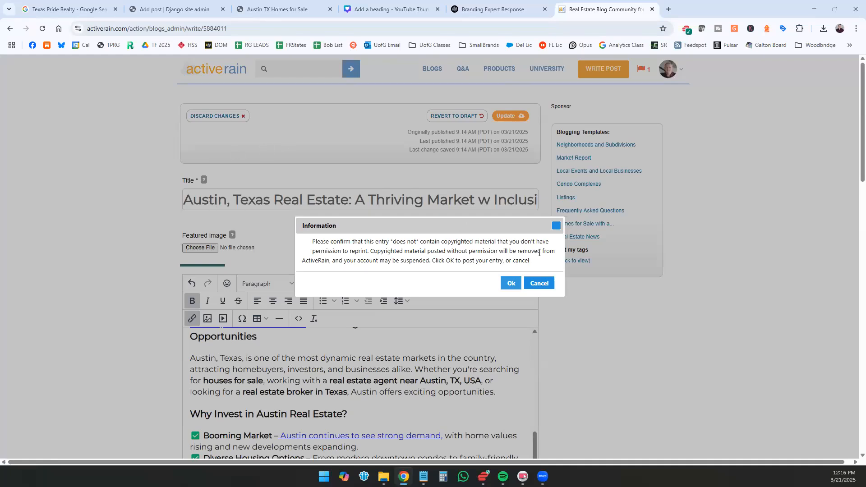
left_click(508, 283)
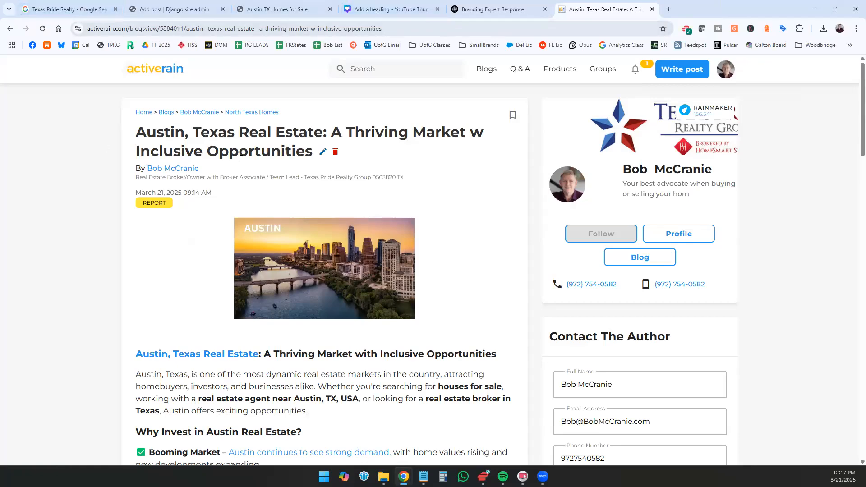
Step: Open the blog page of the Austin website and look through its latest post
left_click(256, 12)
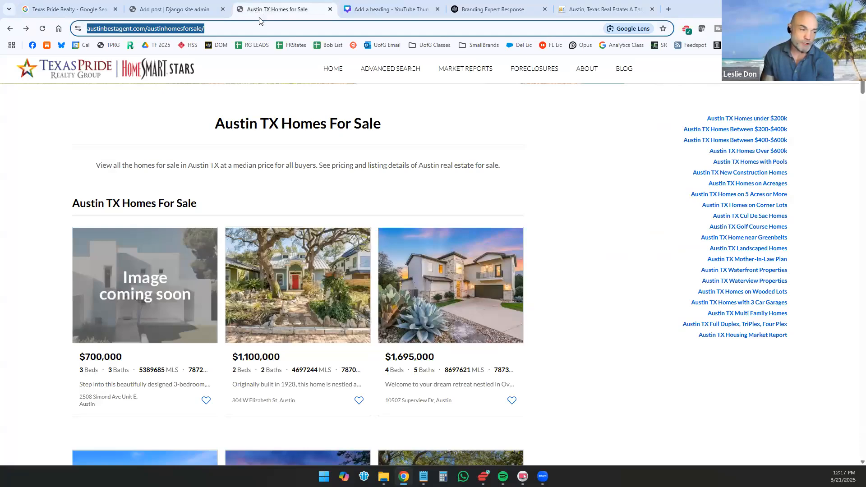
scroll(560, 170, "up", 4)
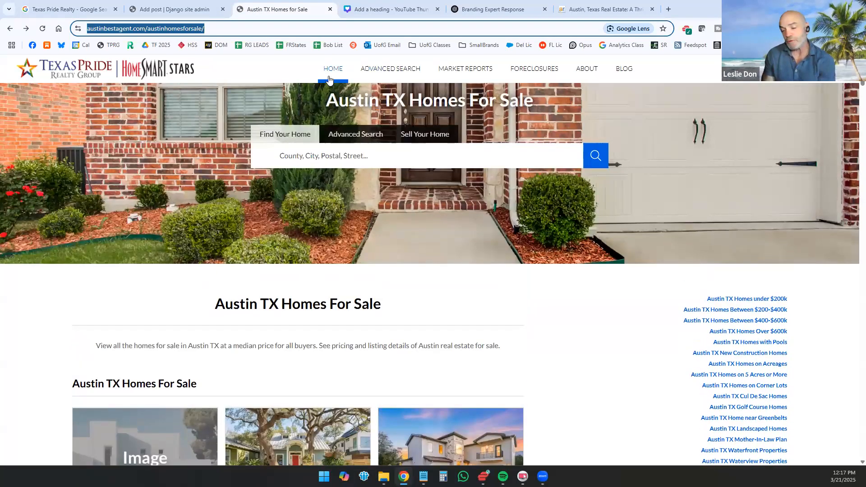
left_click(628, 75)
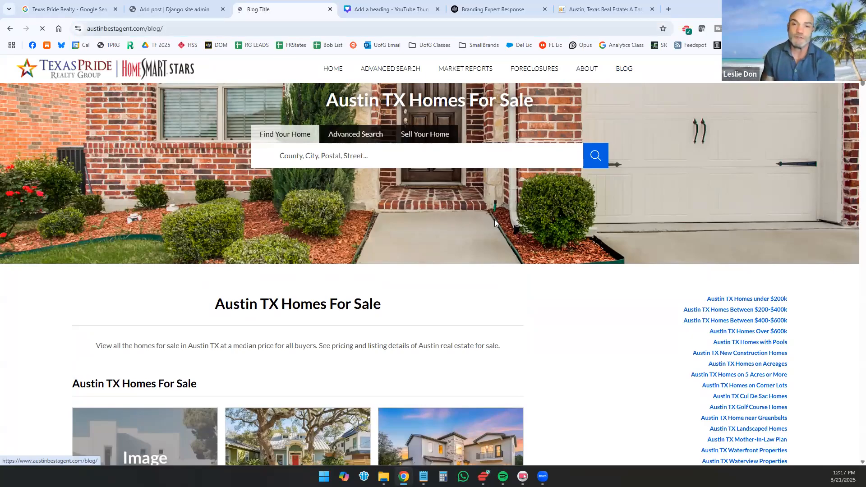
scroll(421, 283, "down", 4)
scroll(421, 282, "down", 4)
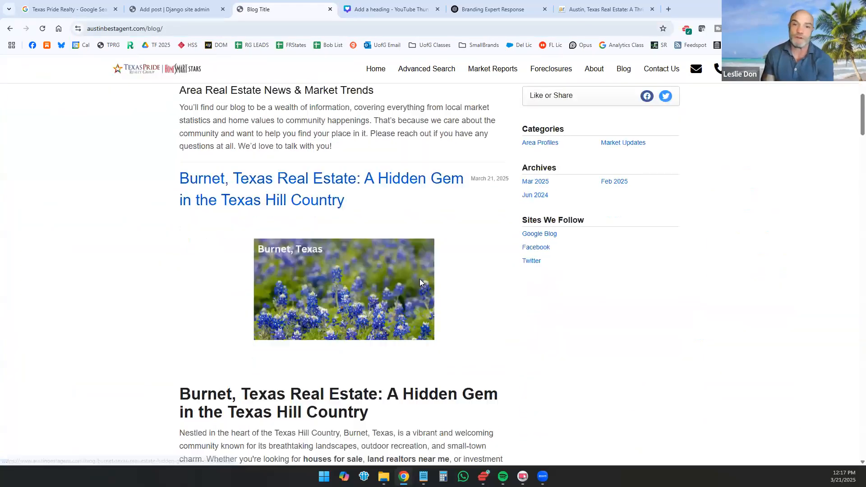
scroll(420, 282, "down", 5)
scroll(292, 277, "up", 8)
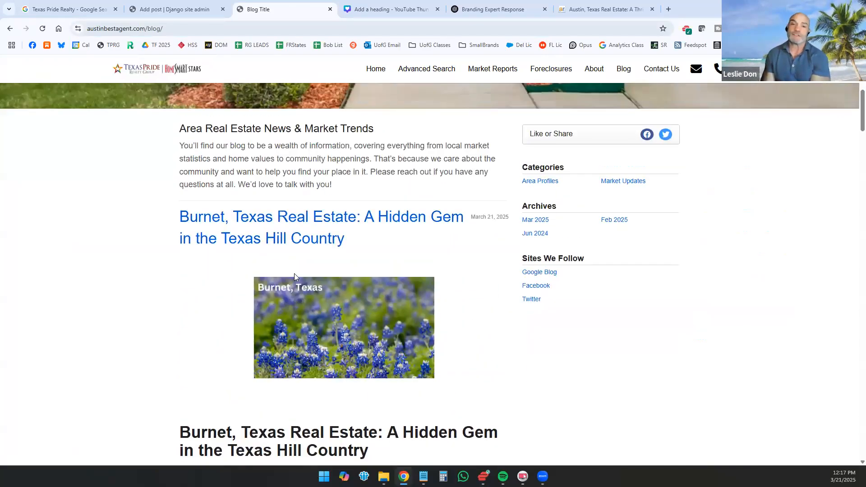
scroll(294, 274, "up", 6)
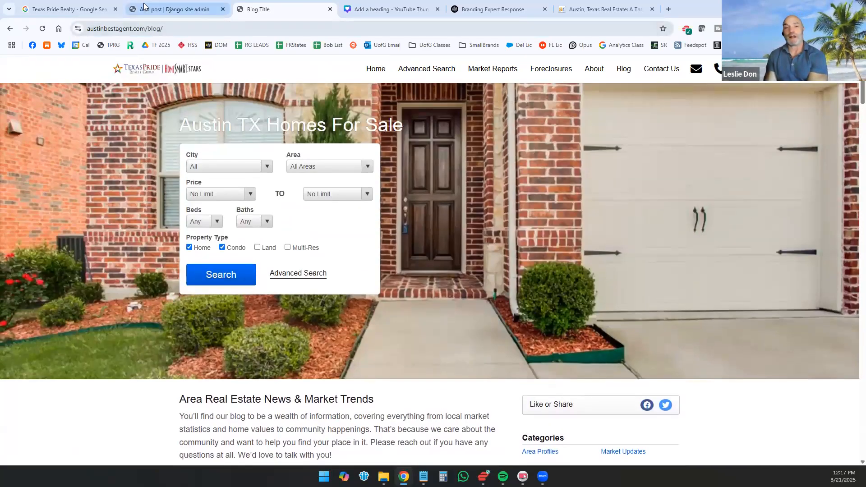
Step: In the website's new blog post, enter the body heading "Austin, Texas Real Estate: A Thriving Market with Inclusive Opportunities" as title and generate the slug
left_click(173, 9)
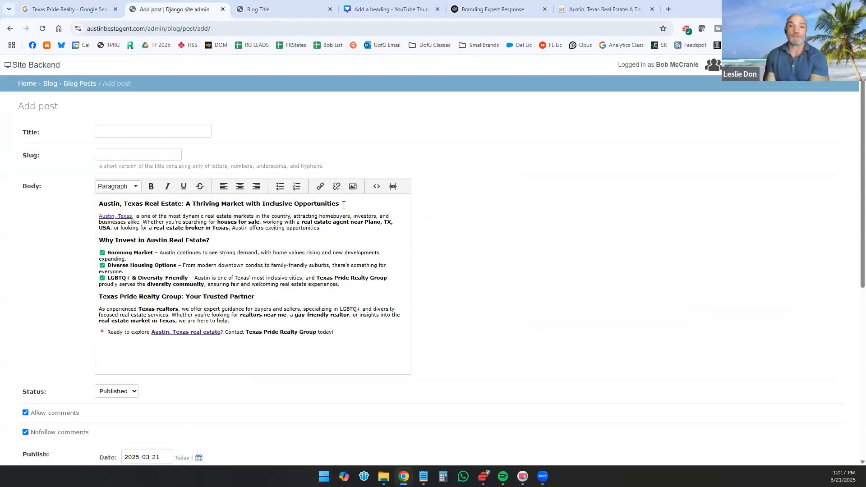
left_click_drag(340, 203, 69, 203)
key("ctrl+c")
left_click(133, 131)
key("ctrl+v")
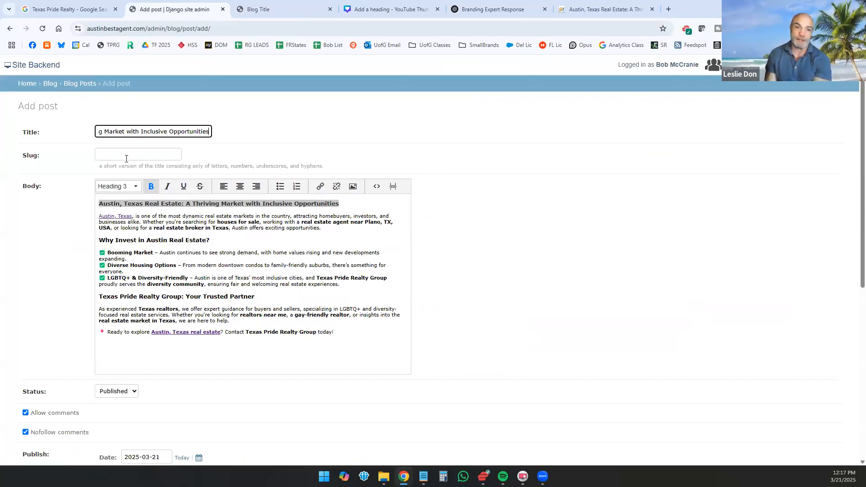
key("Tab")
Step: Set the blog post's page title to the same copied heading, "Austin, Texas Real Estate: A Thriving Market with Inclusive Opportunities"
scroll(84, 213, "down", 1)
scroll(84, 213, "down", 2)
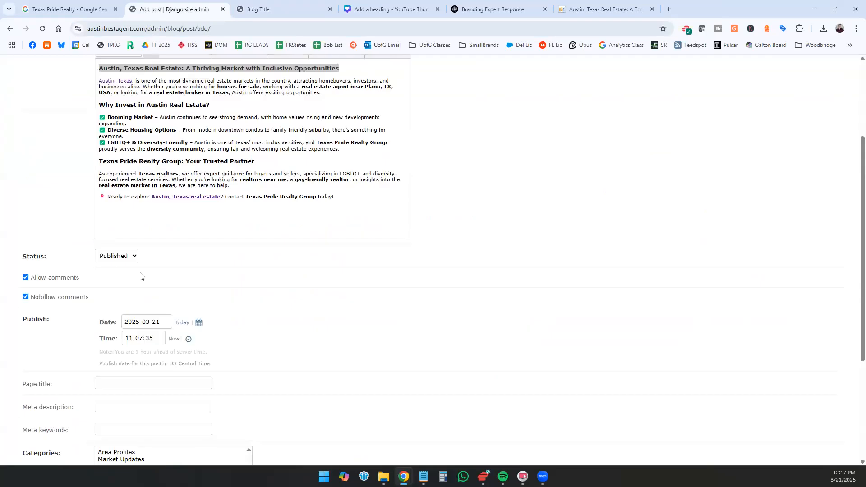
scroll(152, 293, "down", 2)
left_click(150, 293)
key("ctrl+v")
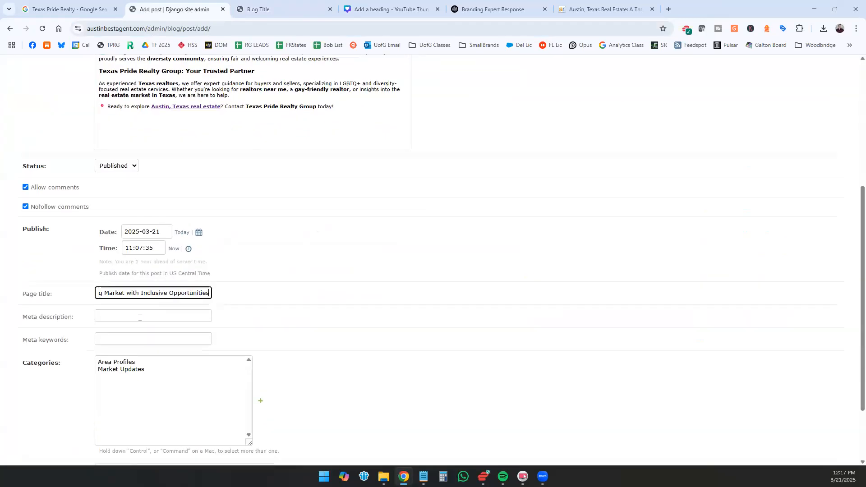
Step: Copy the opening sentence of the post body, starting "Austin, Texas, is one of the most dynamic", into the meta description
left_click(140, 315)
scroll(319, 276, "up", 3)
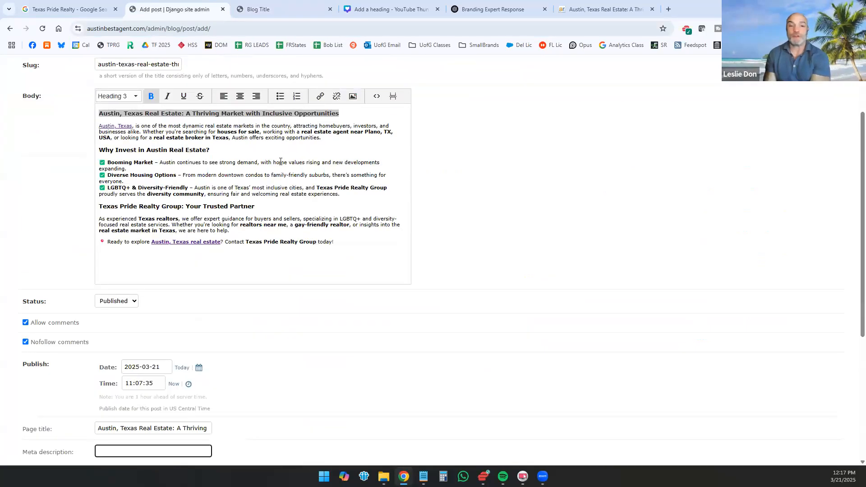
scroll(271, 167, "down", 3)
scroll(257, 172, "up", 3)
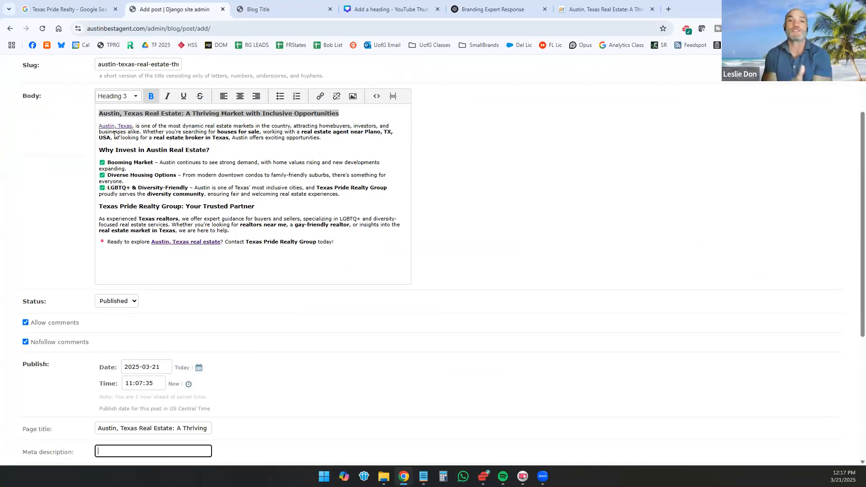
left_click_drag(143, 132, 83, 132)
scroll(153, 329, "down", 4)
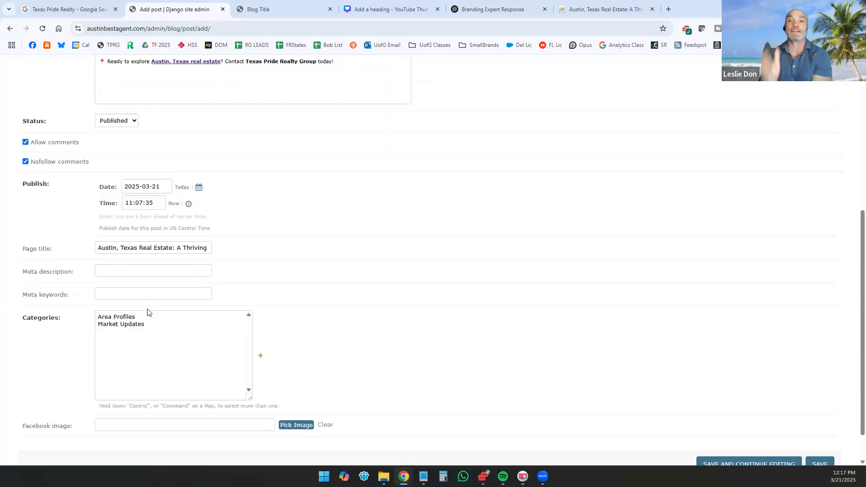
left_click(143, 270)
key("ctrl+v")
Step: Assign the blog post to the Area Profiles category
left_click(141, 294)
left_click(131, 322)
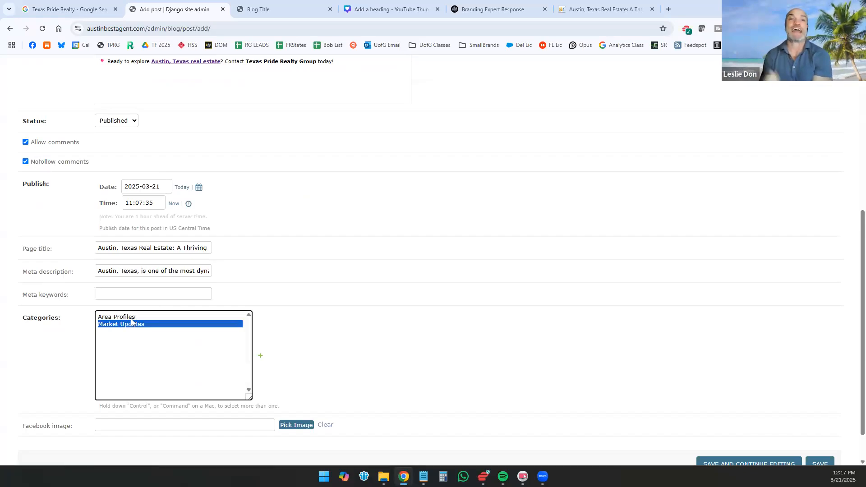
left_click(131, 317)
Step: Upload Austin.png to the site's file library and insert it as the post's Facebook image
scroll(276, 205, "up", 4)
scroll(284, 293, "down", 5)
left_click(296, 386)
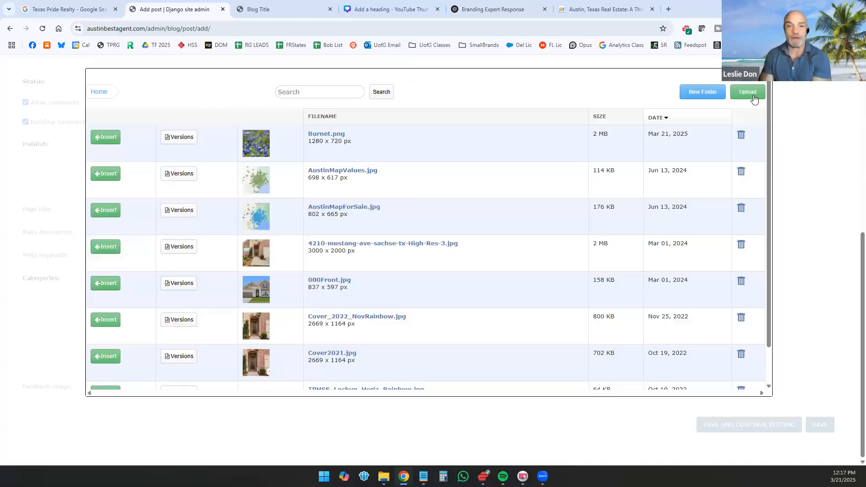
left_click(750, 91)
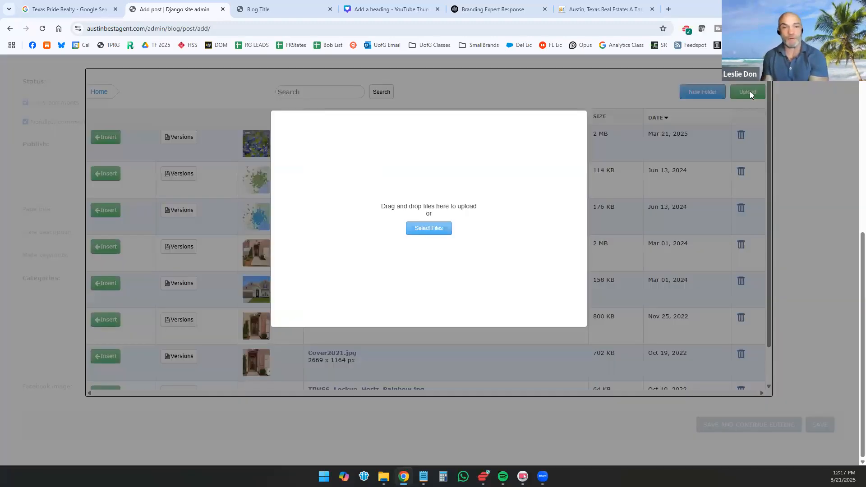
left_click(443, 229)
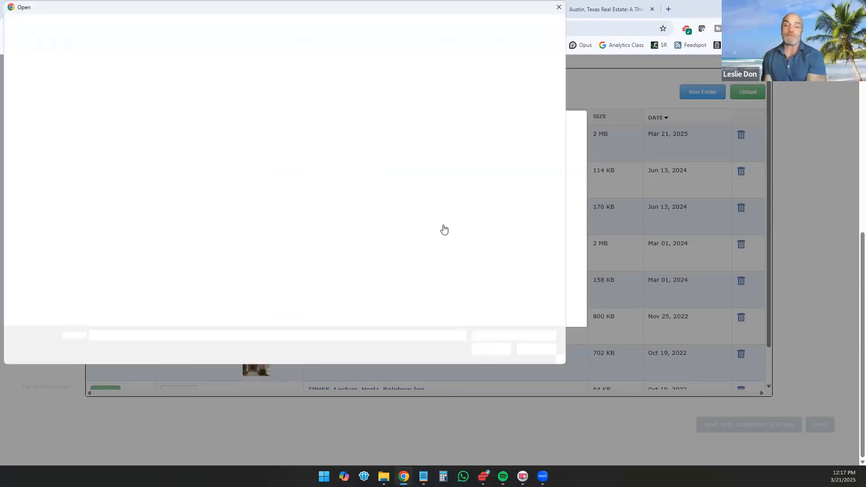
double_click(108, 81)
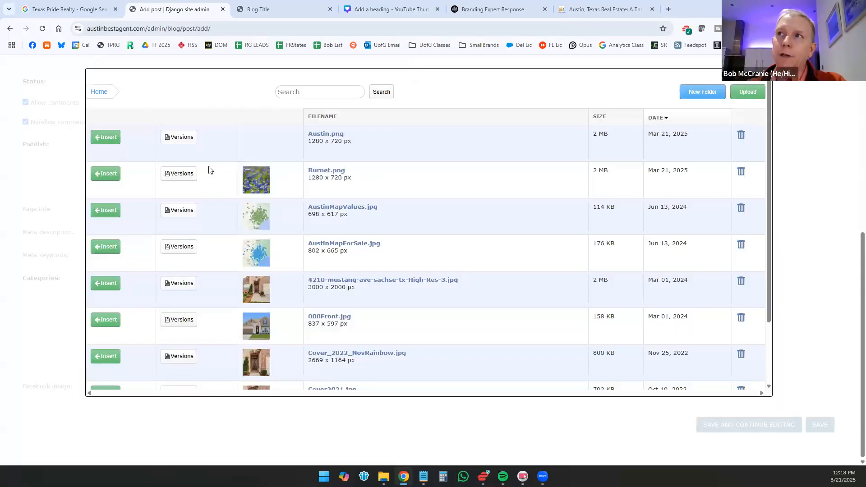
left_click(102, 139)
Step: Check the new post's body text, publishing settings, page title, meta description, category and Facebook image
scroll(257, 155, "up", 2)
scroll(257, 155, "up", 4)
left_click(256, 207)
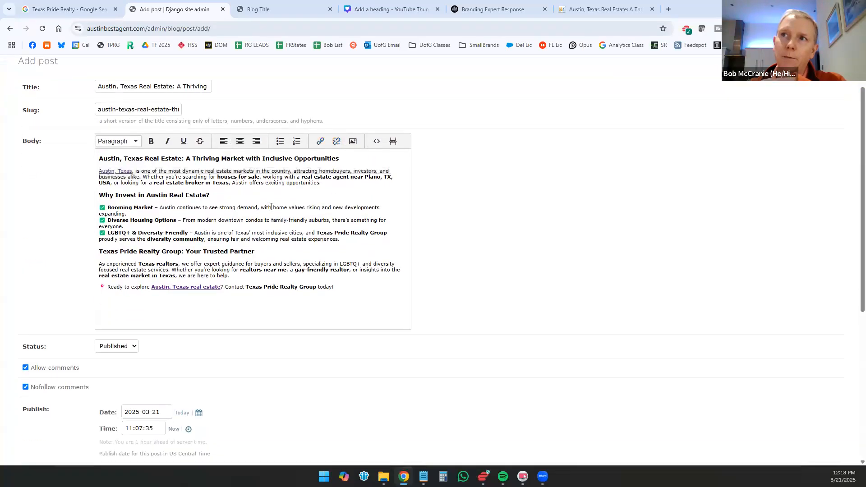
scroll(271, 206, "down", 1)
scroll(277, 257, "down", 4)
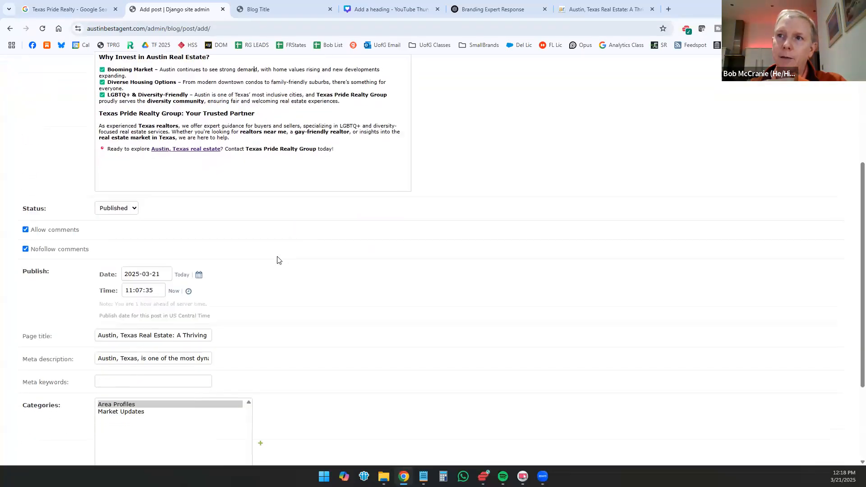
scroll(184, 279, "down", 1)
left_click(129, 210)
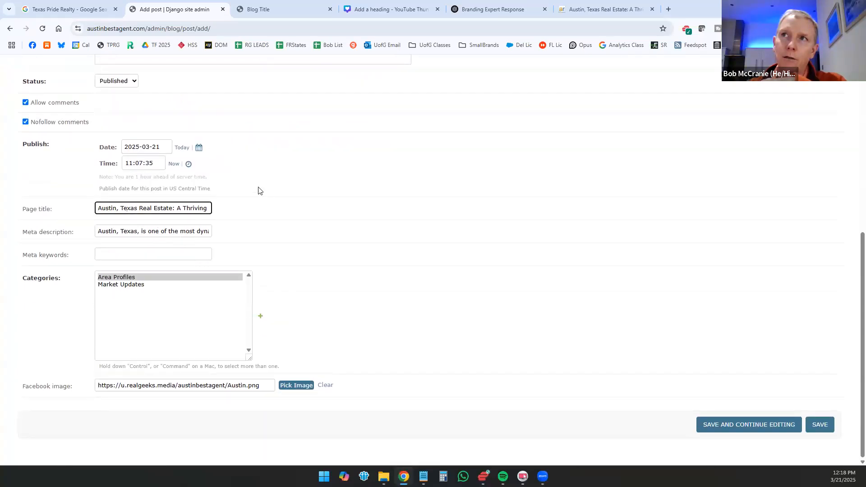
Step: Review the new post's title, body, meta description, meta keywords and Facebook image address
scroll(258, 191, "up", 6)
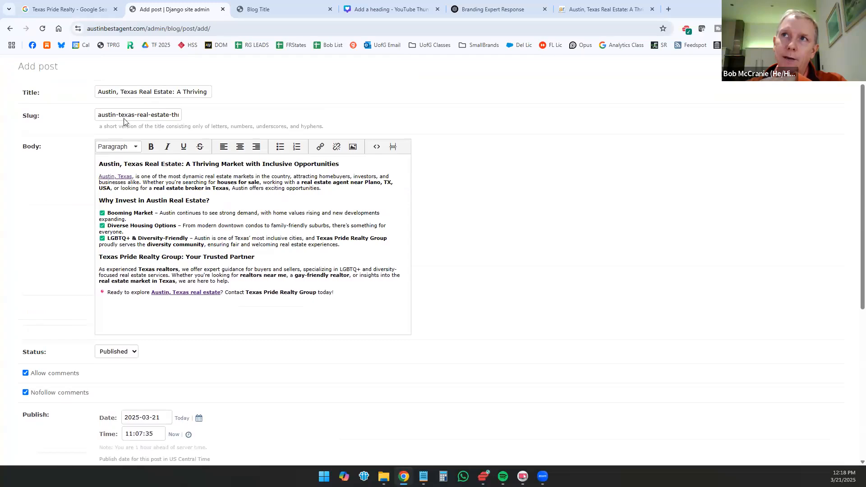
scroll(222, 315, "down", 6)
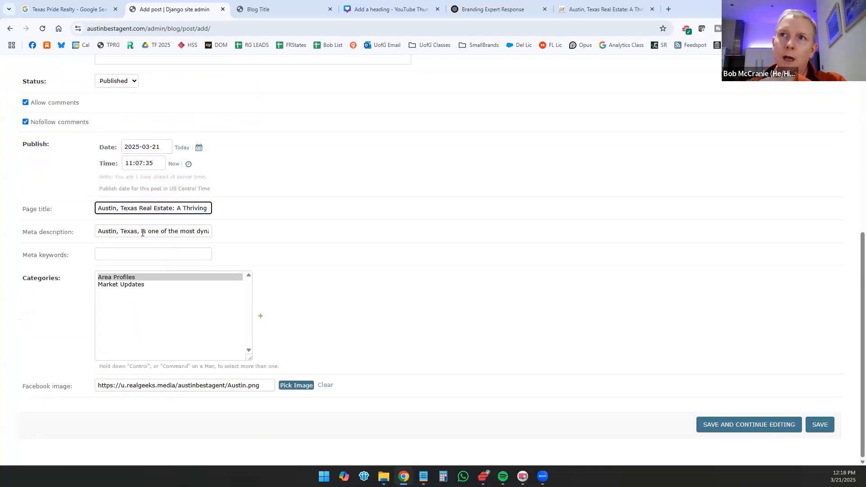
triple_click(185, 231)
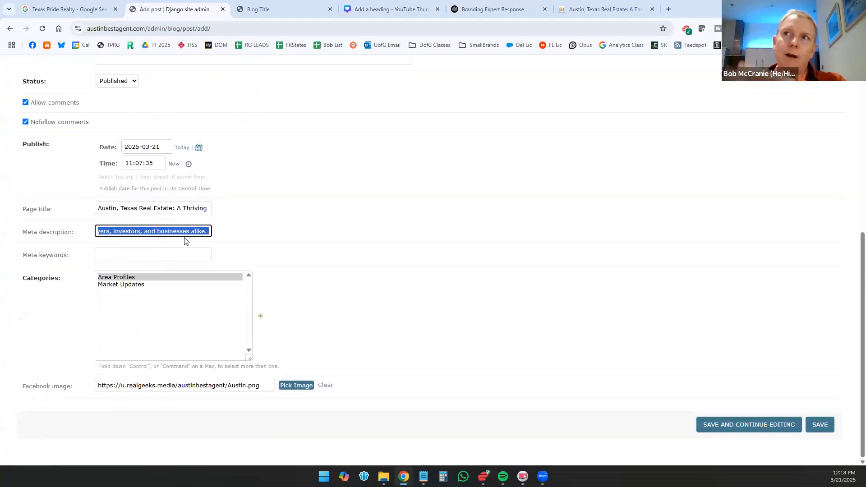
left_click(180, 255)
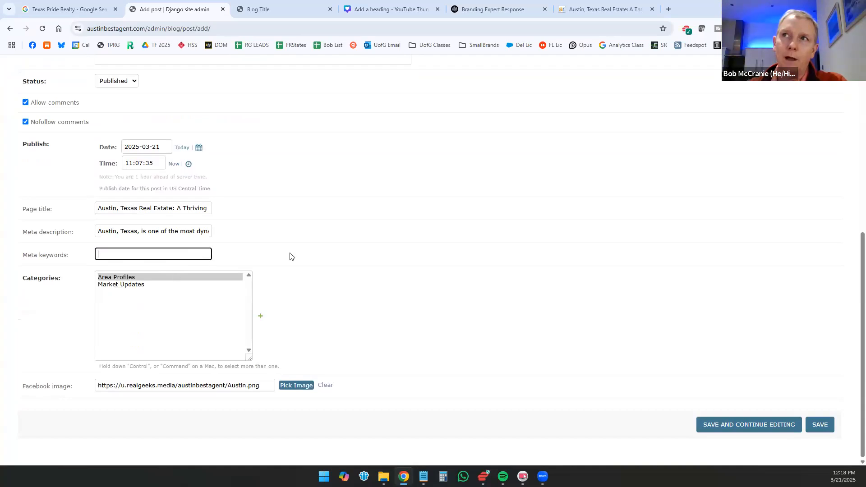
scroll(290, 256, "up", 6)
scroll(424, 259, "down", 6)
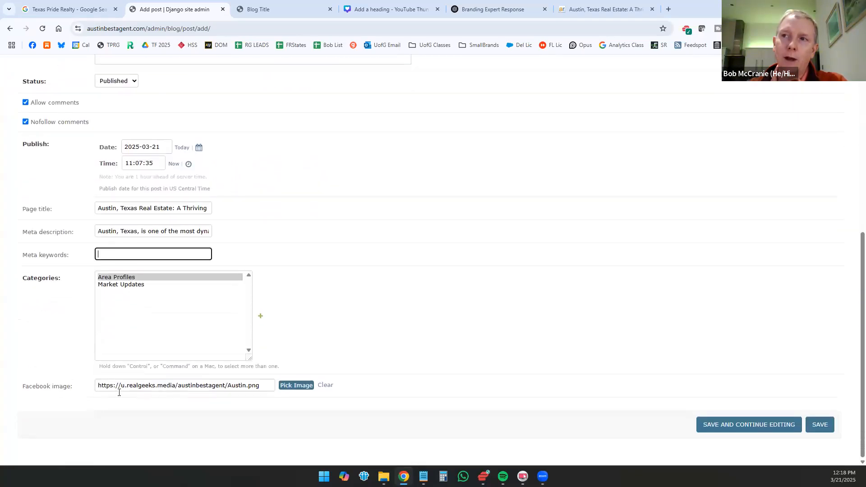
left_click_drag(107, 387, 280, 388)
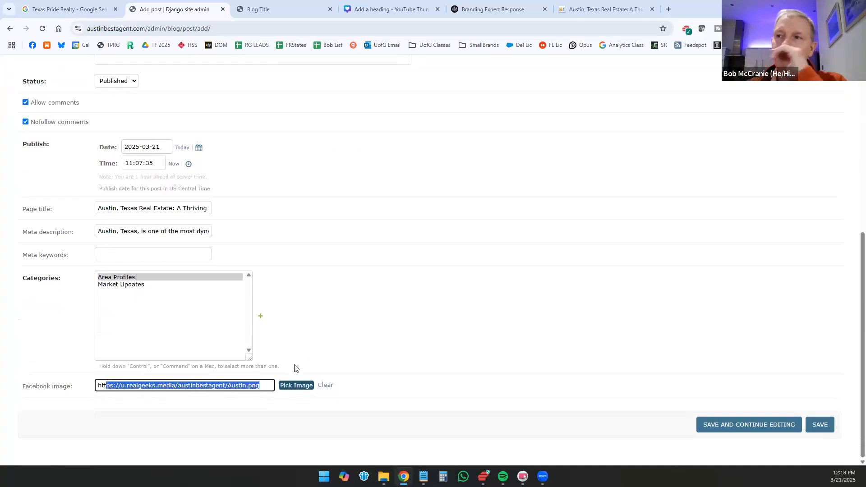
Step: Insert Austin.png from the file library, scaled down and centred, on a new line above the post body's first heading
scroll(162, 210, "up", 7)
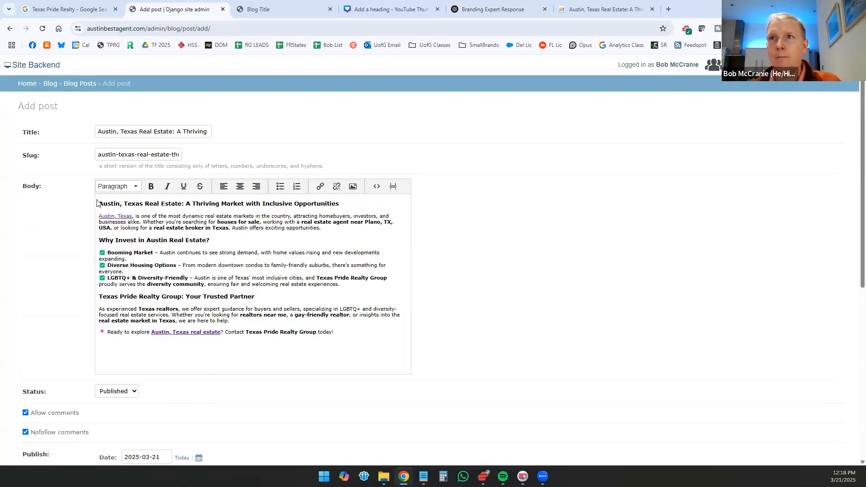
left_click(99, 204)
key("Return")
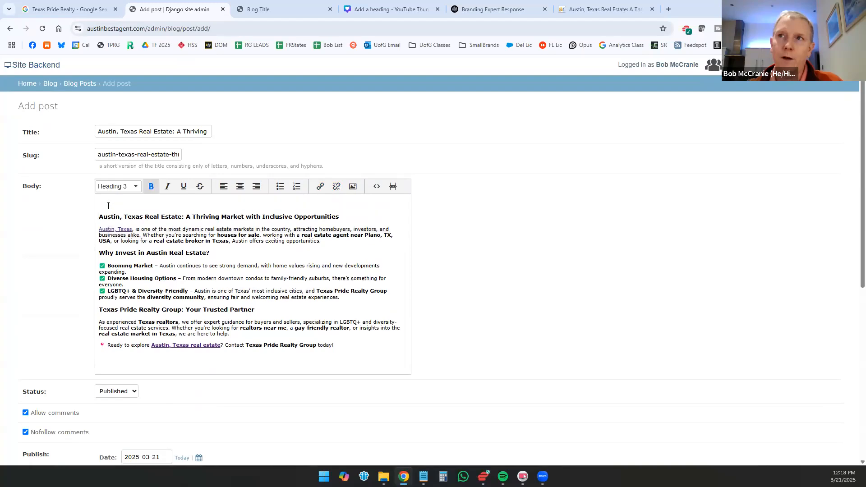
left_click(353, 187)
left_click(529, 248)
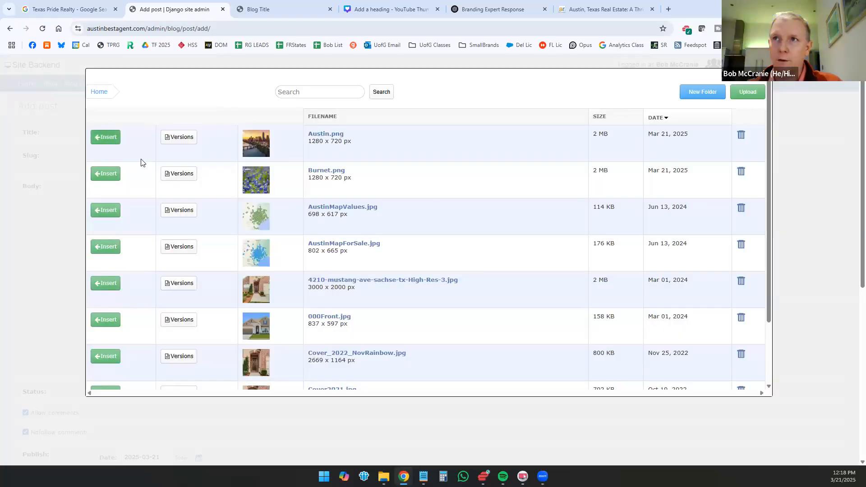
left_click(105, 136)
left_click_drag(395, 285, 373, 277)
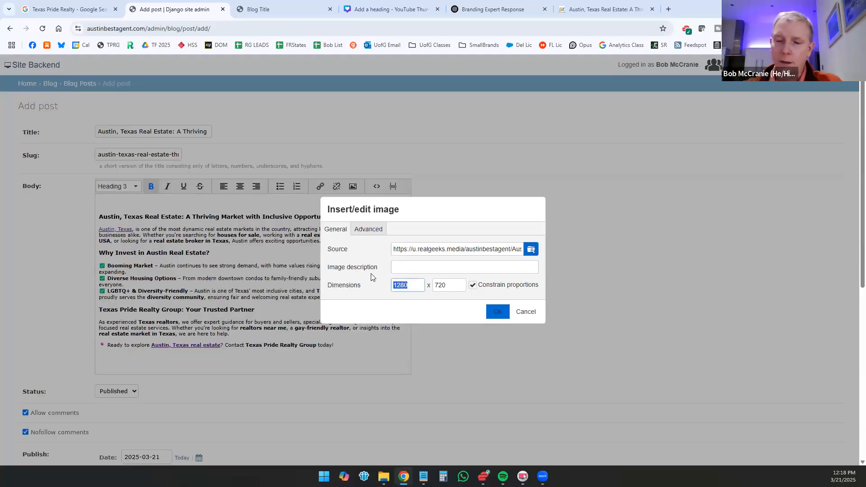
left_click(497, 312)
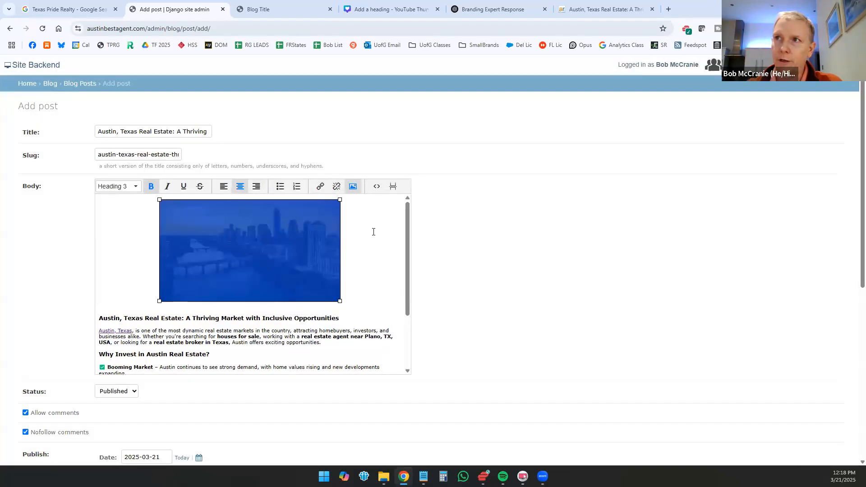
left_click(377, 247)
Step: Select the Austin image in the post body and open the link settings for it
scroll(373, 257, "down", 5)
scroll(676, 361, "down", 7)
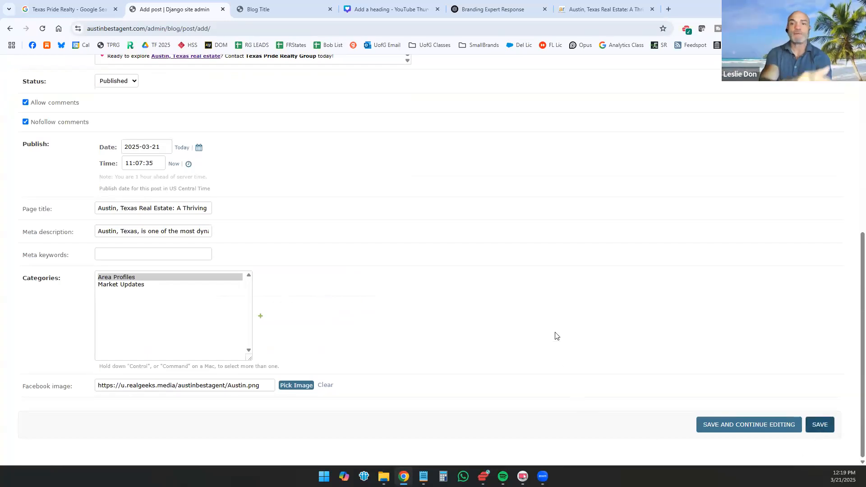
scroll(315, 329, "up", 7)
scroll(314, 265, "up", 2)
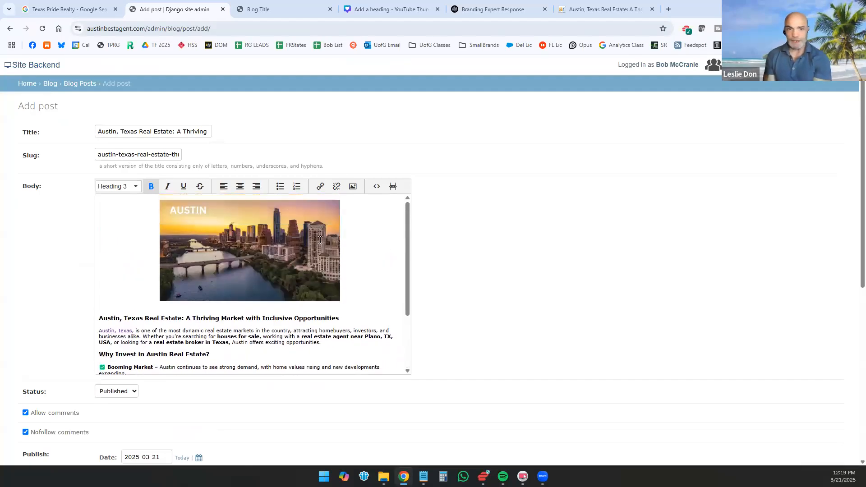
left_click(315, 226)
left_click(320, 187)
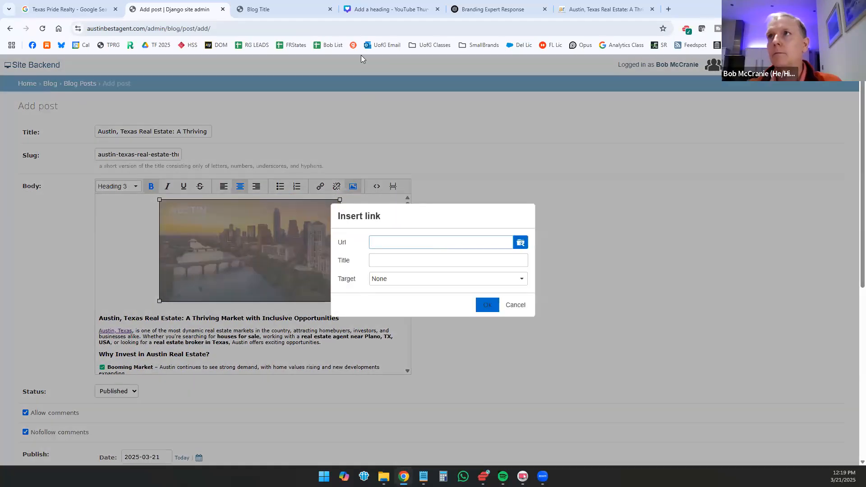
left_click(512, 6)
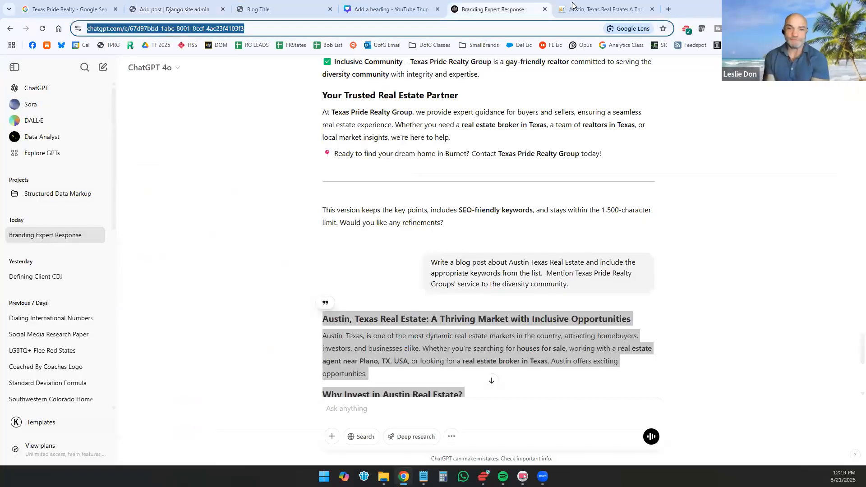
left_click(573, 4)
left_click(326, 27)
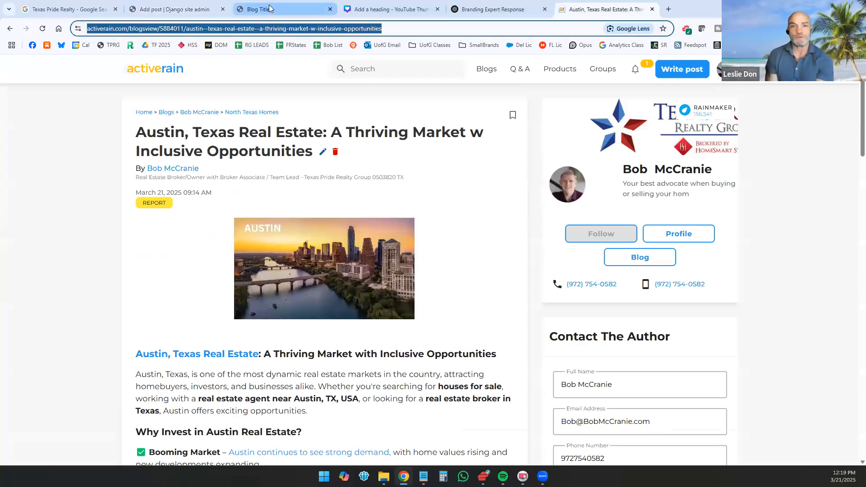
left_click(175, 10)
Step: Go back from the site's blog to the Austin TX Homes For Sale page and copy its address for the image link
key("ctrl+Tab")
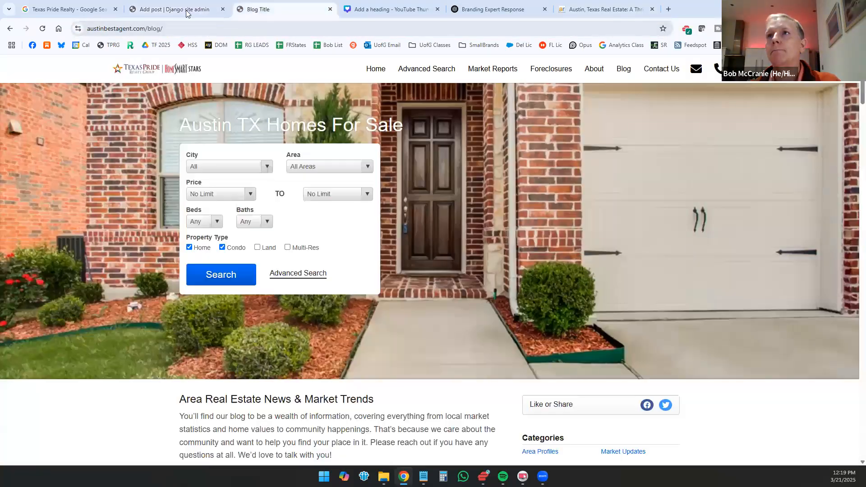
left_click(9, 28)
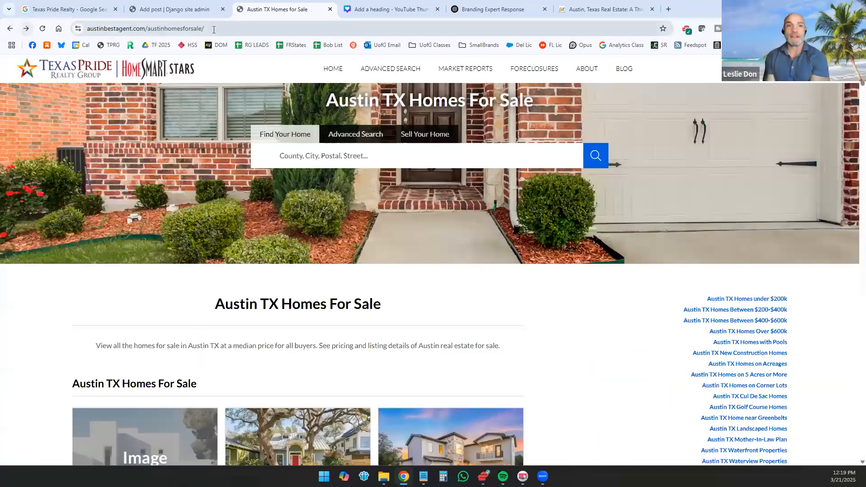
left_click(212, 29)
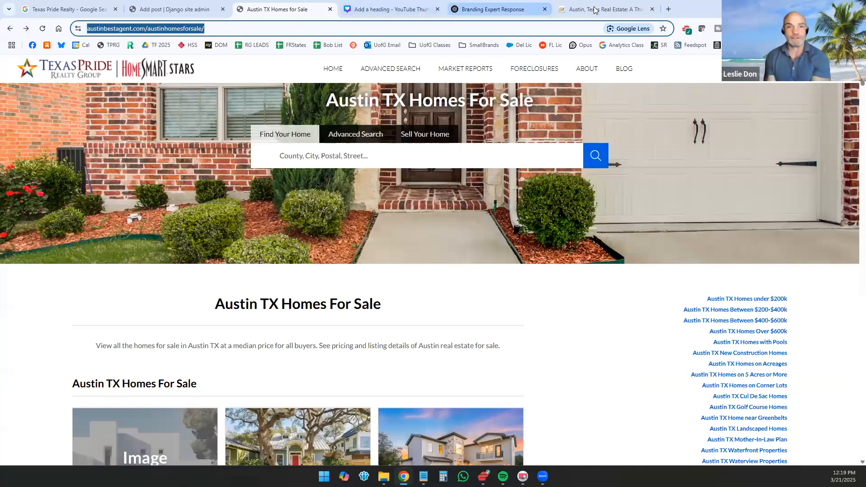
left_click(136, 9)
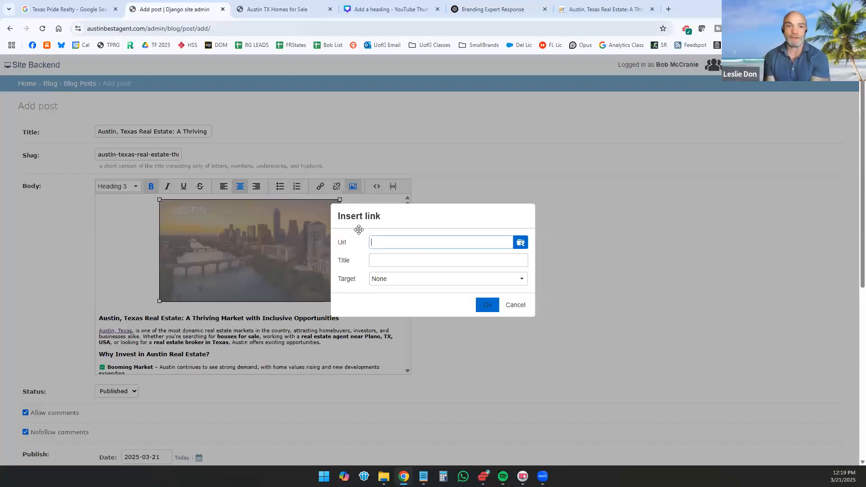
Step: Link the Austin image to the copied austinhomesforsale address with the title "Austin Buyers Agent, Austin realtor near me"
key("ctrl+v")
left_click(404, 260)
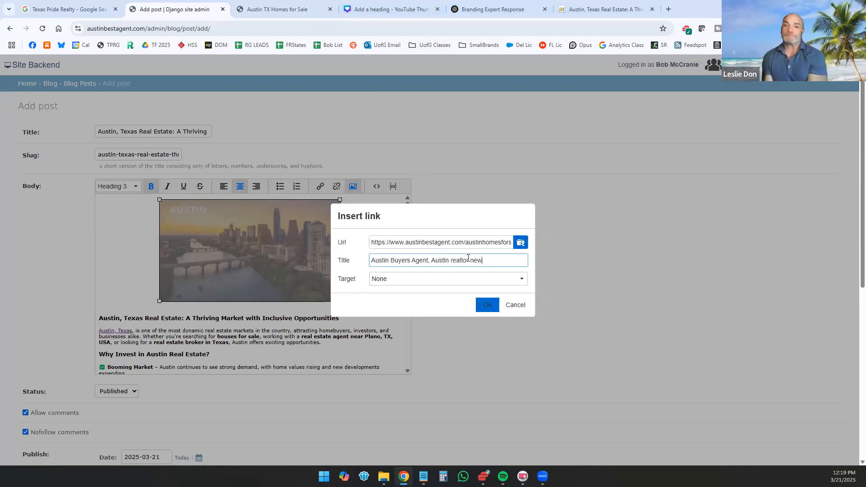
key("BackSpace")
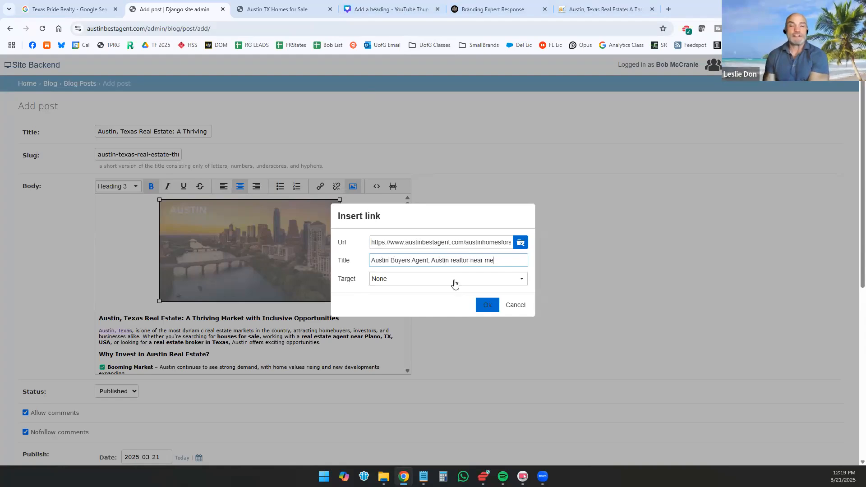
left_click(487, 304)
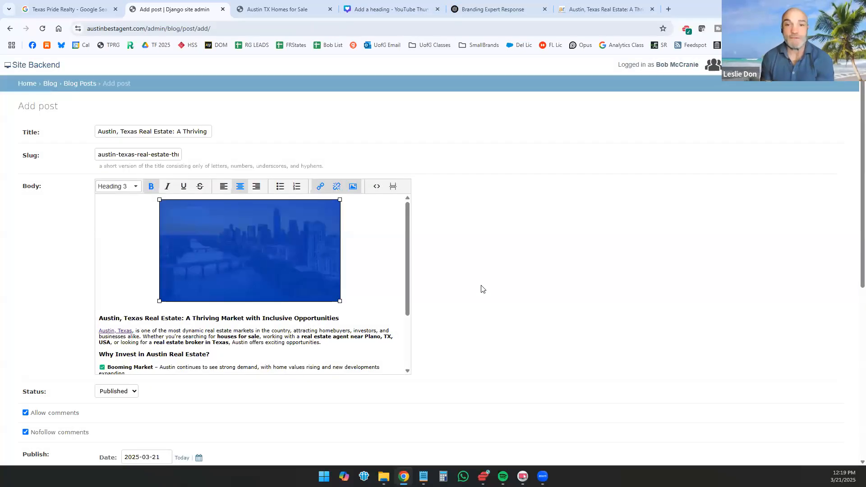
Step: Save the finished Austin, Texas real estate post to the website blog
left_click(394, 282)
scroll(398, 283, "down", 2)
scroll(609, 345, "down", 3)
scroll(609, 345, "down", 4)
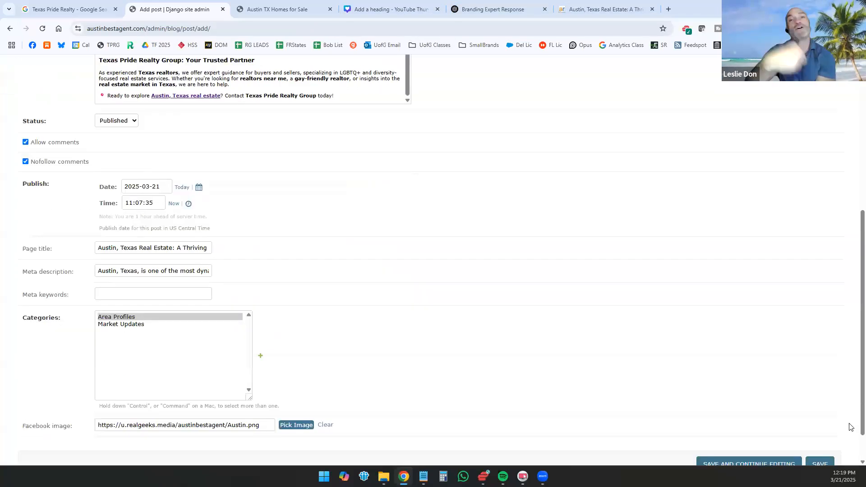
left_click(822, 428)
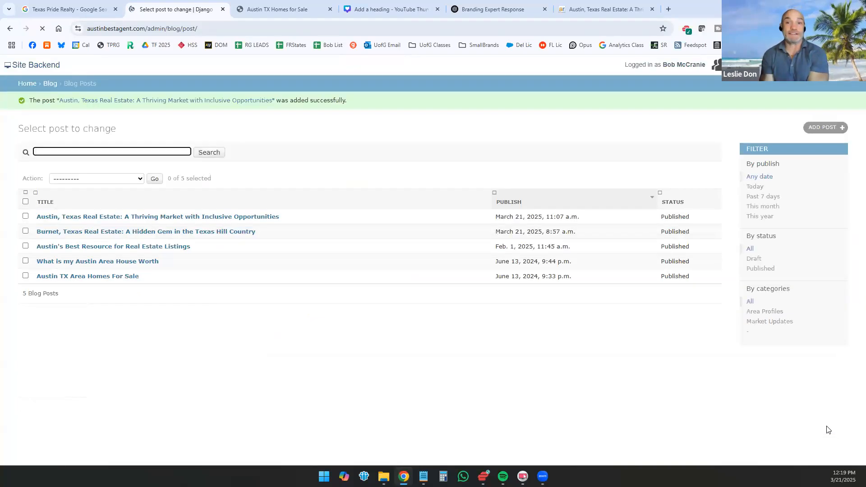
Step: Open the website's public blog and examine the published Austin post's image, links and text, and the Burnet post below it
left_click(300, 9)
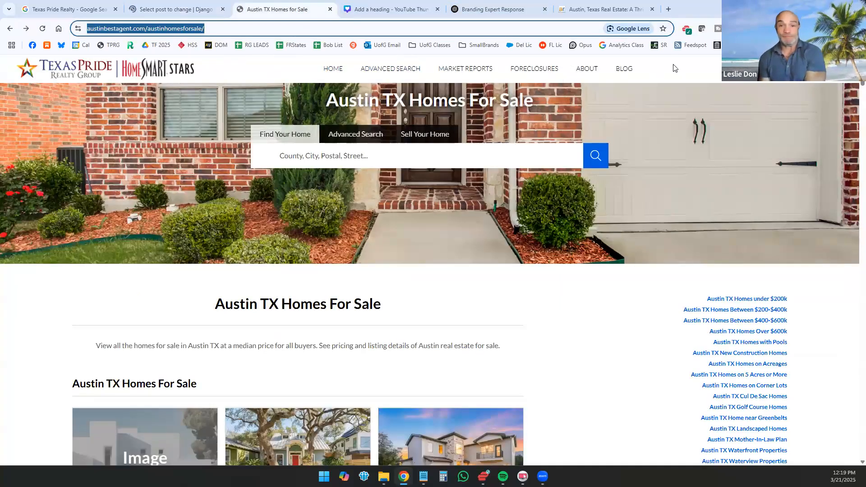
left_click(623, 70)
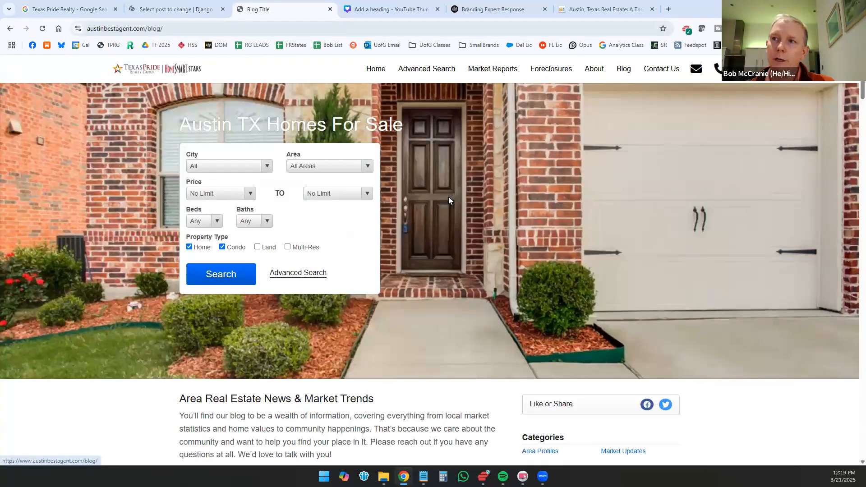
scroll(446, 198, "down", 4)
scroll(421, 211, "down", 4)
scroll(224, 178, "down", 4)
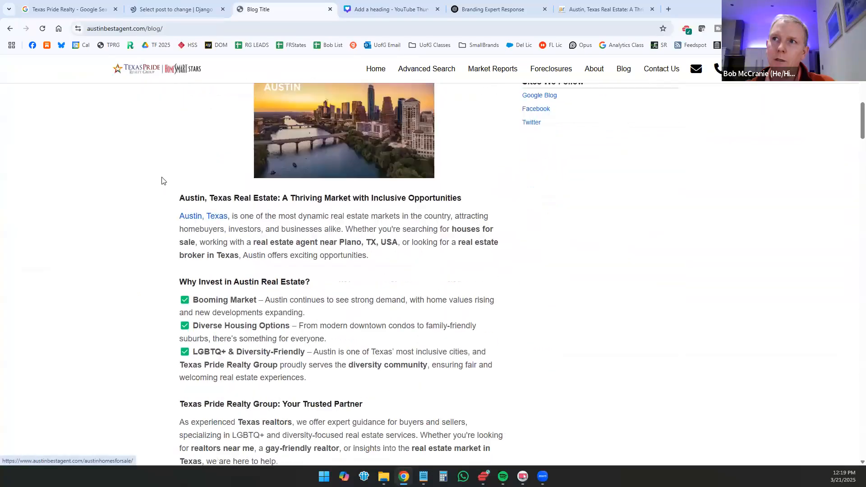
scroll(146, 177, "down", 7)
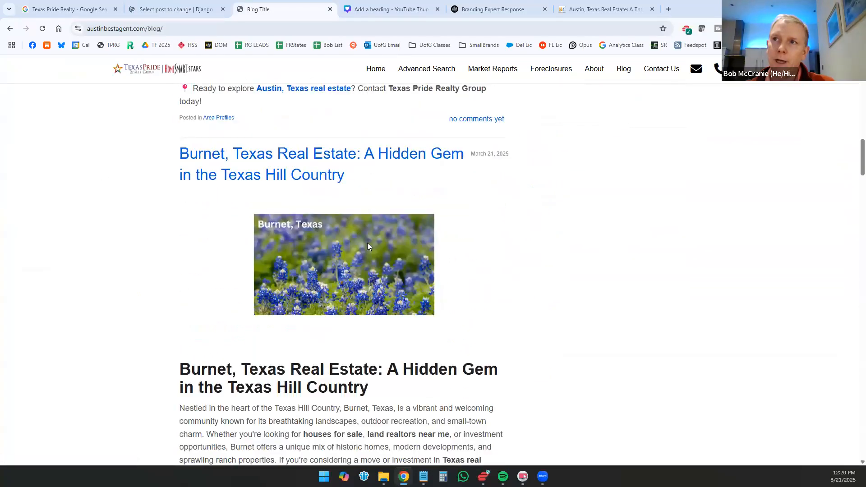
scroll(367, 246, "down", 6)
scroll(367, 190, "up", 15)
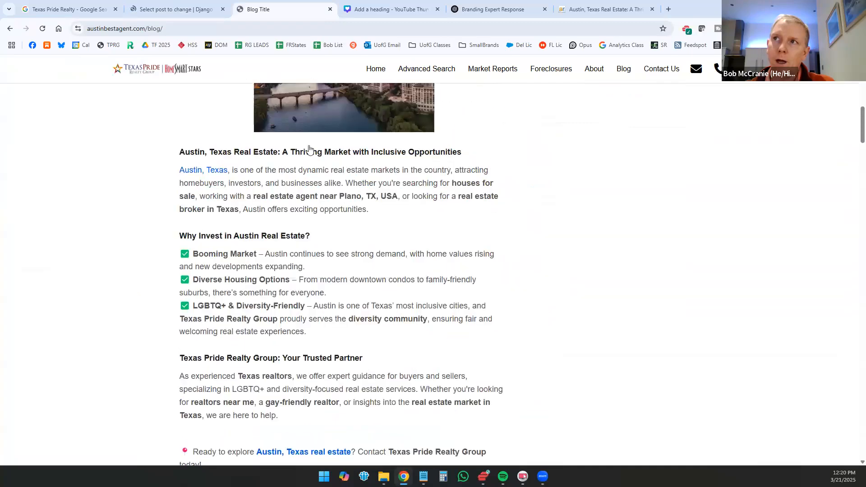
scroll(308, 149, "up", 4)
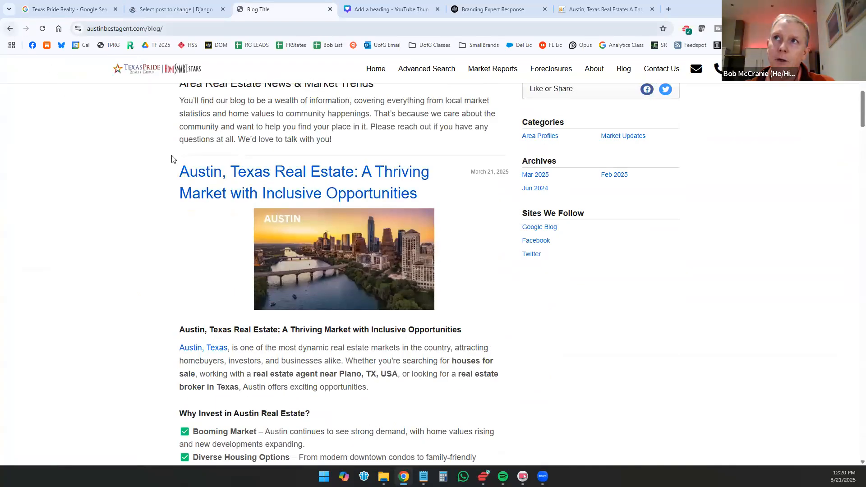
scroll(171, 156, "up", 4)
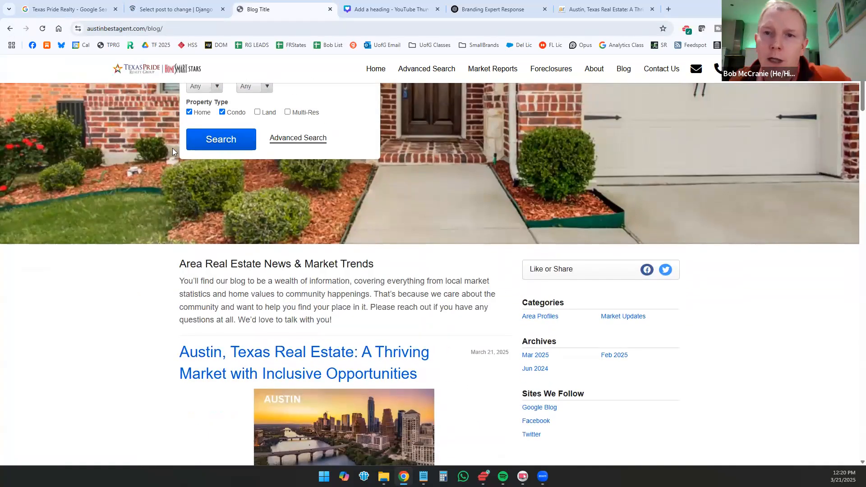
scroll(206, 161, "down", 10)
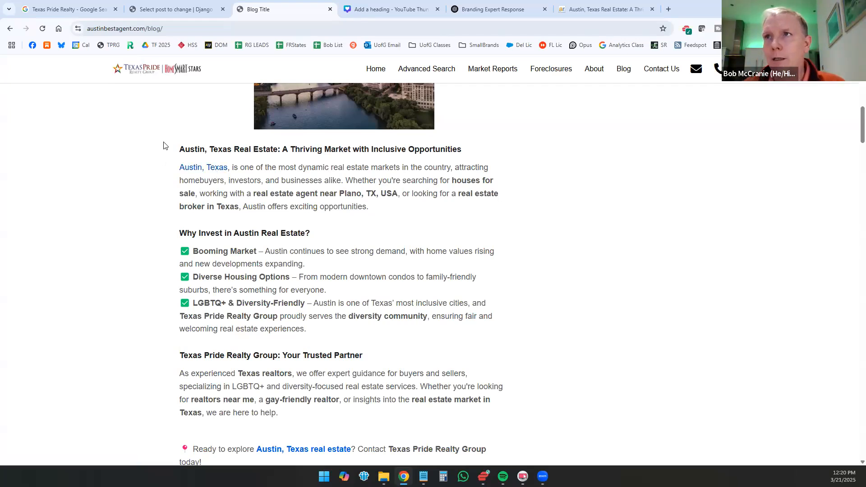
scroll(288, 337, "down", 2)
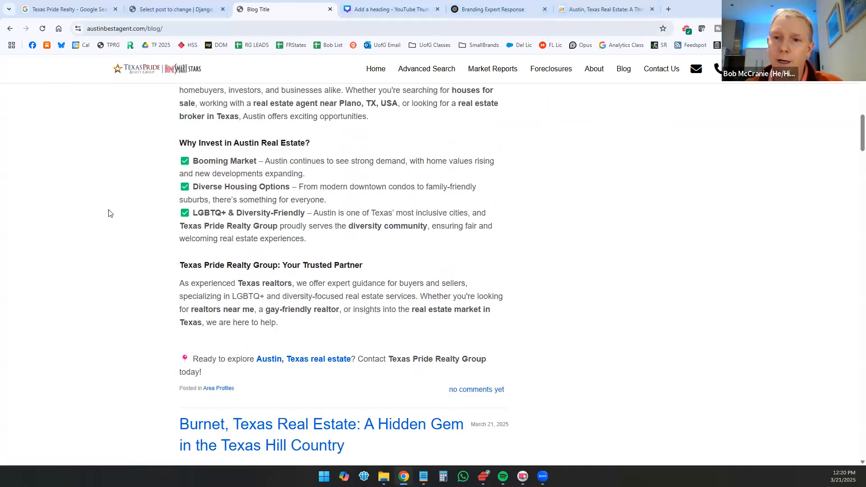
Step: Go from the blog to the website's home page
scroll(110, 212, "up", 15)
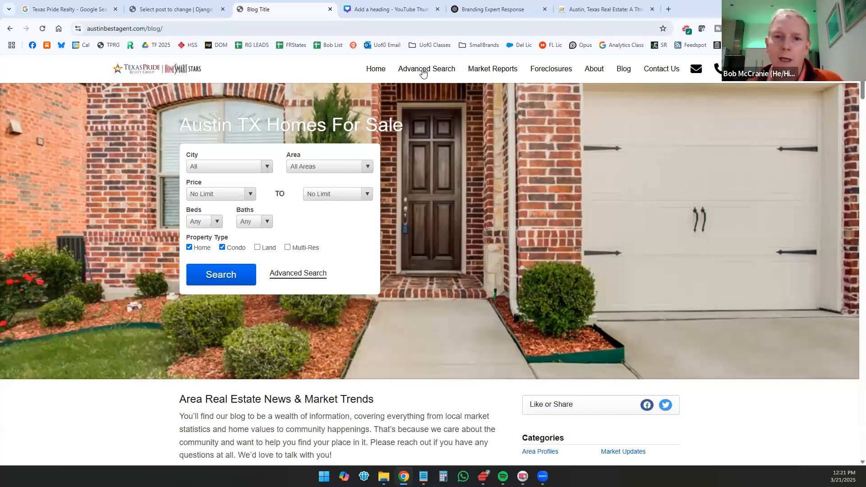
scroll(629, 172, "down", 5)
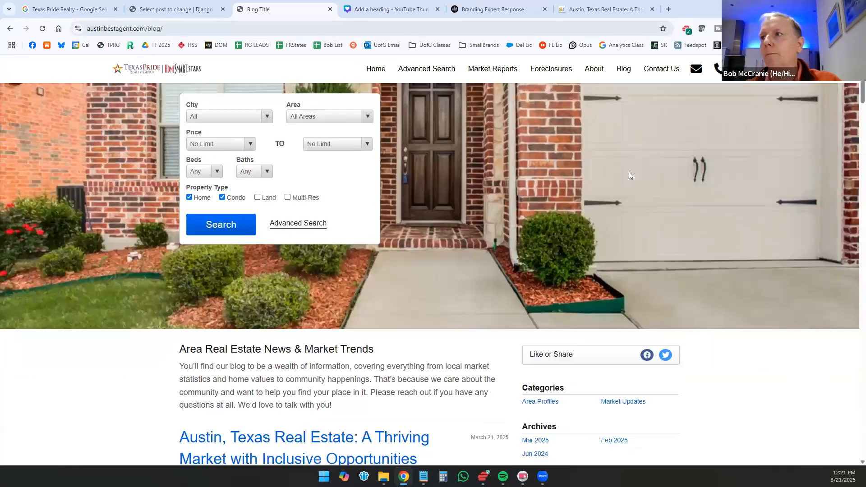
scroll(135, 81, "up", 2)
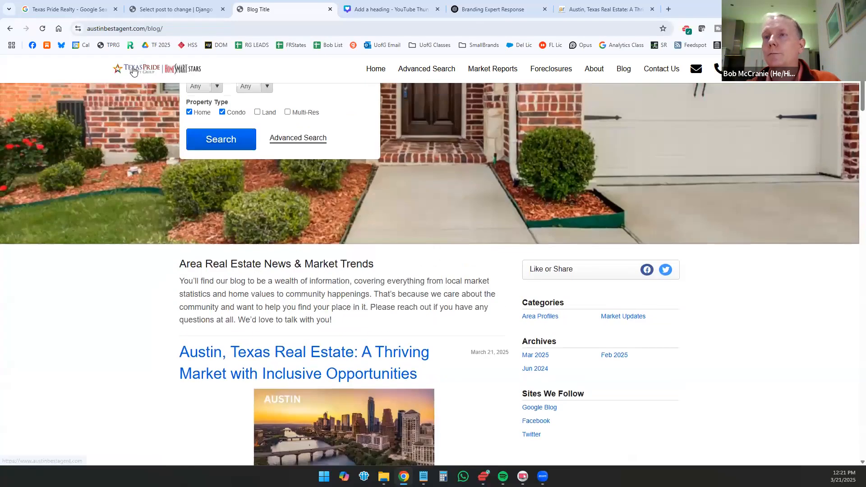
left_click(133, 70)
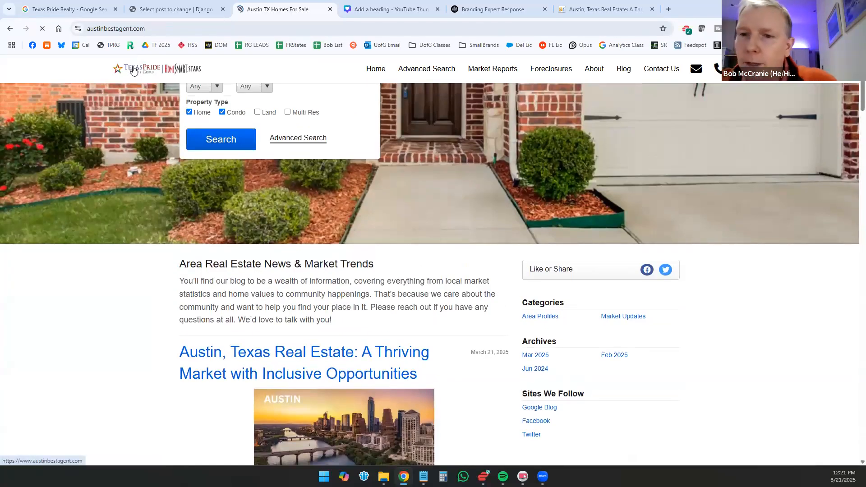
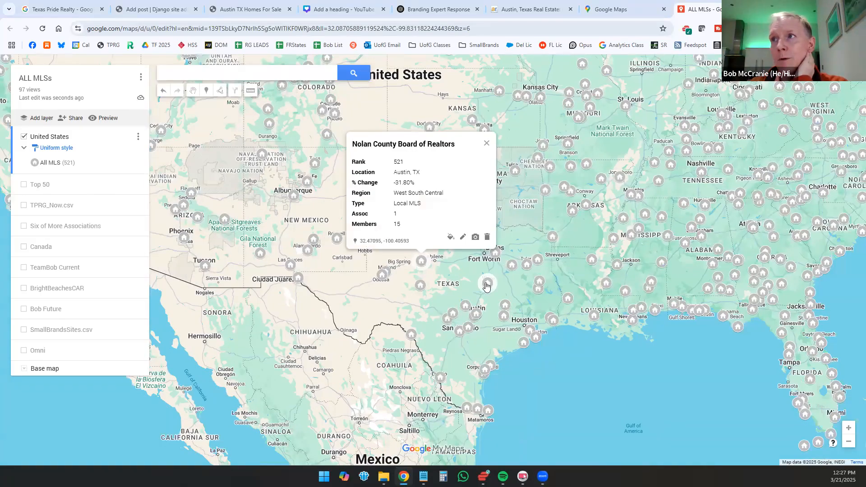
Step: Read the board details of the MLS markers at Waco and Midland, Texas, Monroe, Louisiana, and Vicksburg, Mississippi
left_click(487, 284)
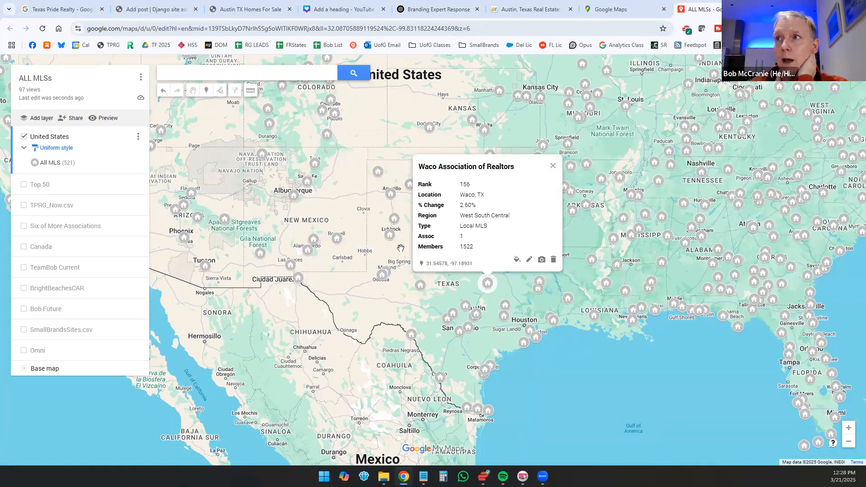
left_click(385, 273)
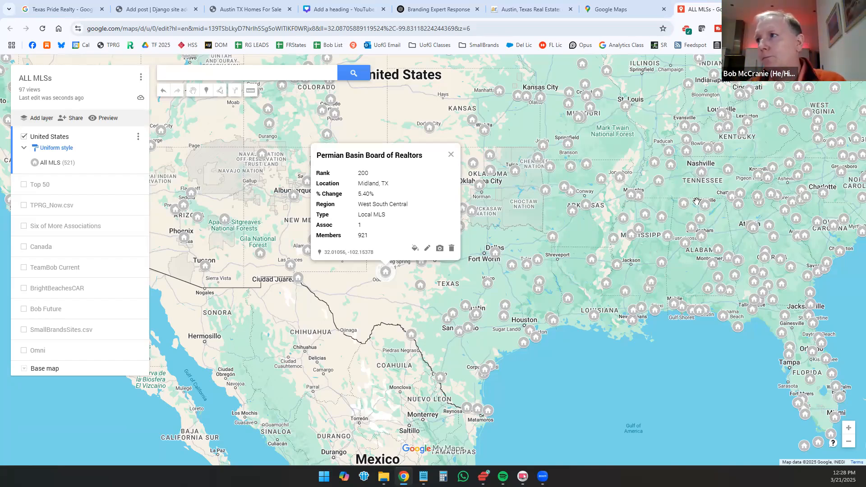
left_click_drag(565, 247, 454, 246)
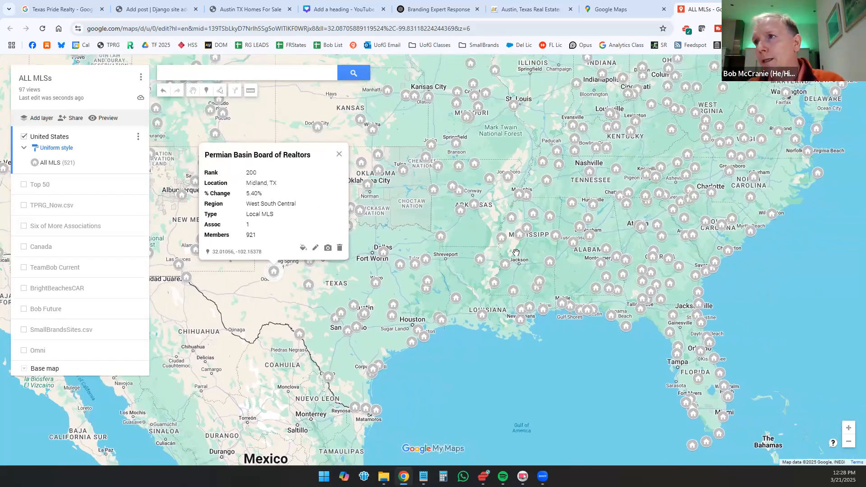
left_click(477, 262)
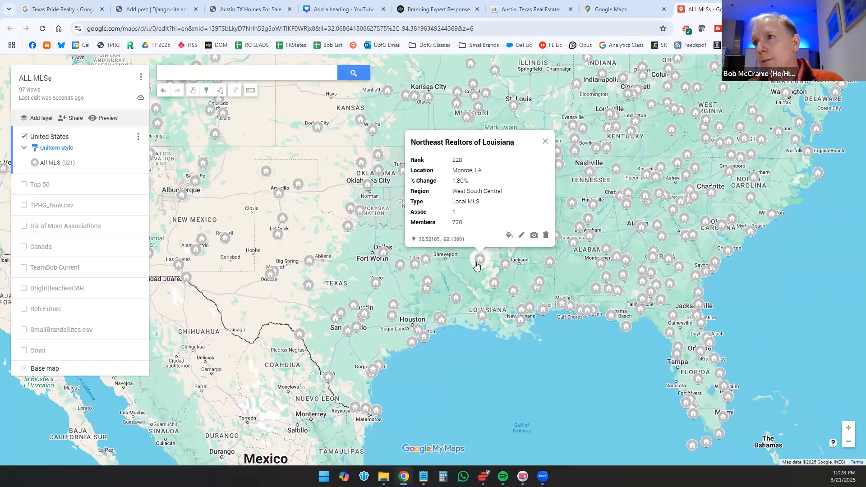
left_click(506, 267)
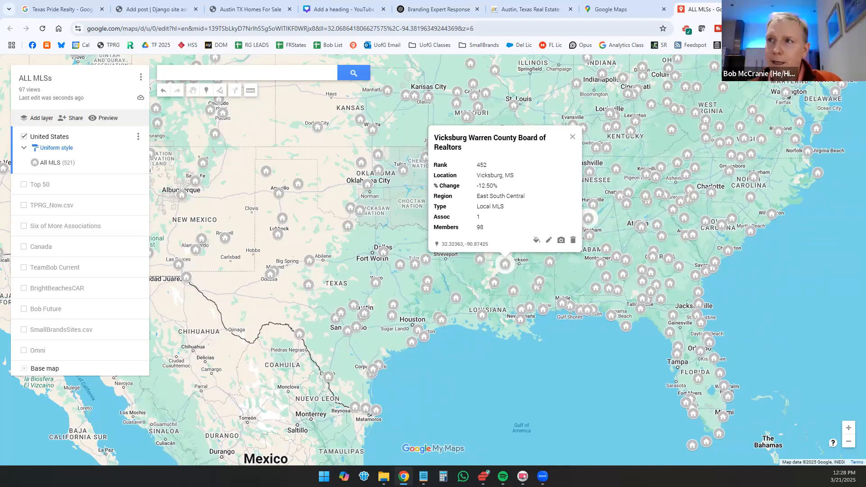
Step: Examine the membership details of the MLS markers just south of Austin, at San Antonio and at New Braunfels
left_click(364, 317)
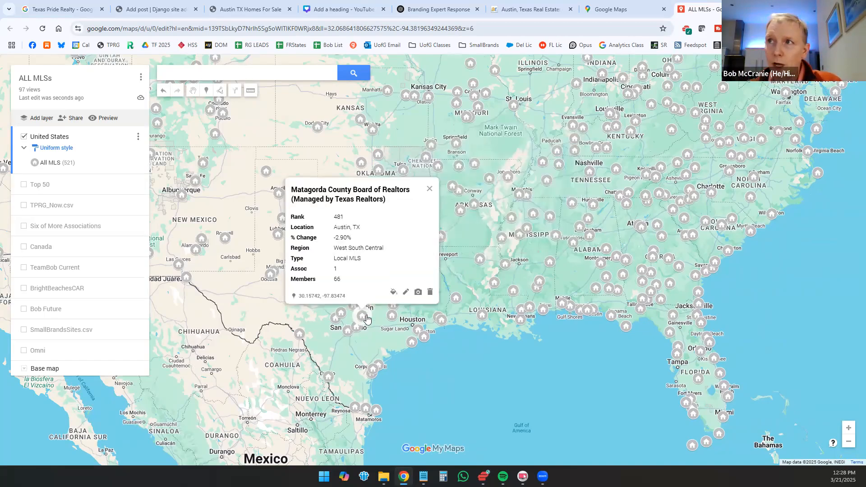
scroll(367, 318, "up", 2)
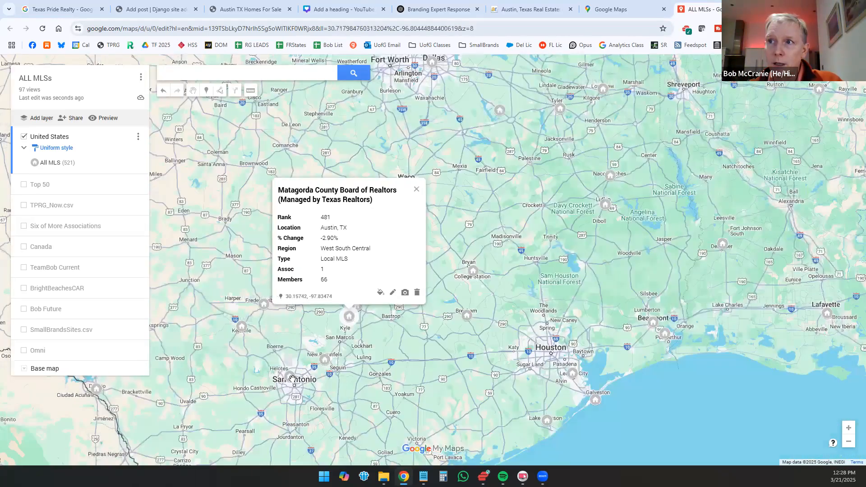
left_click(292, 377)
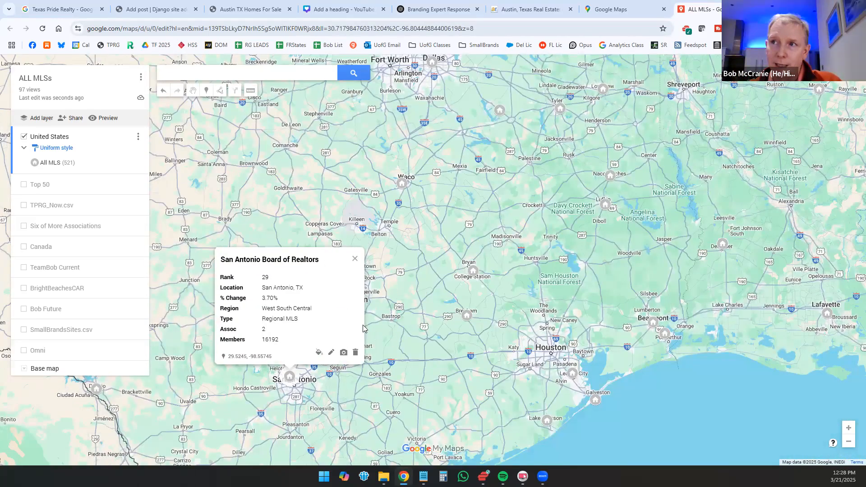
left_click(387, 323)
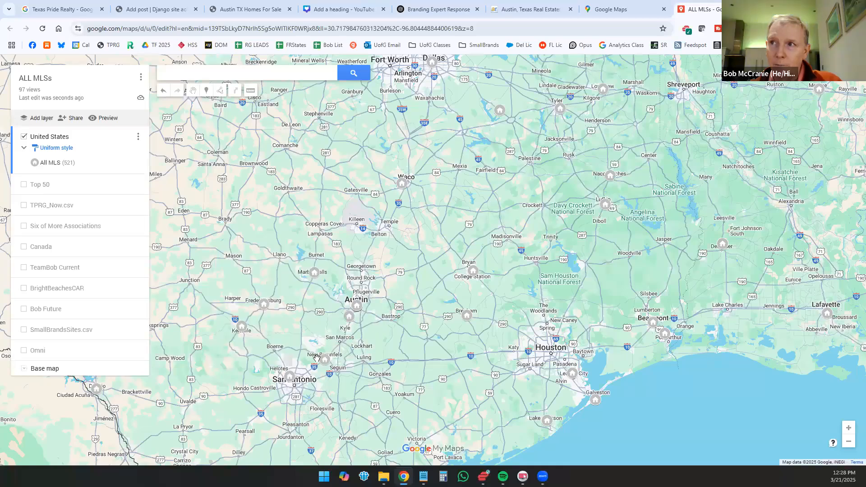
left_click(324, 360)
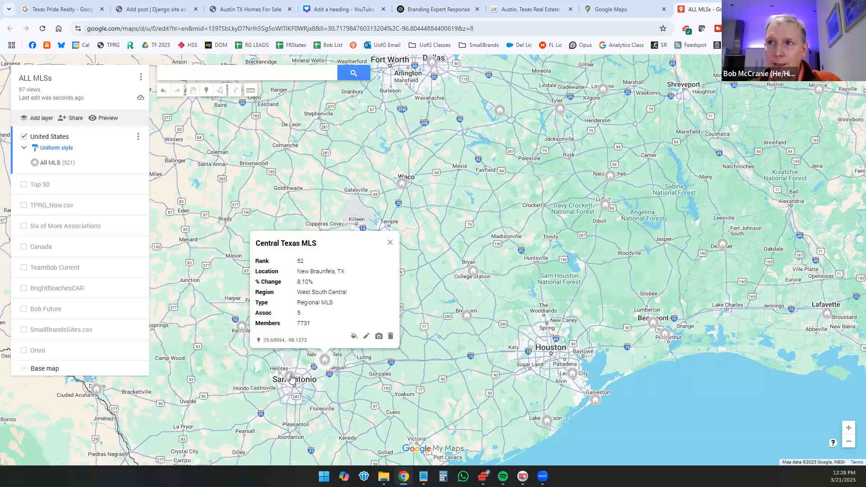
left_click(311, 352)
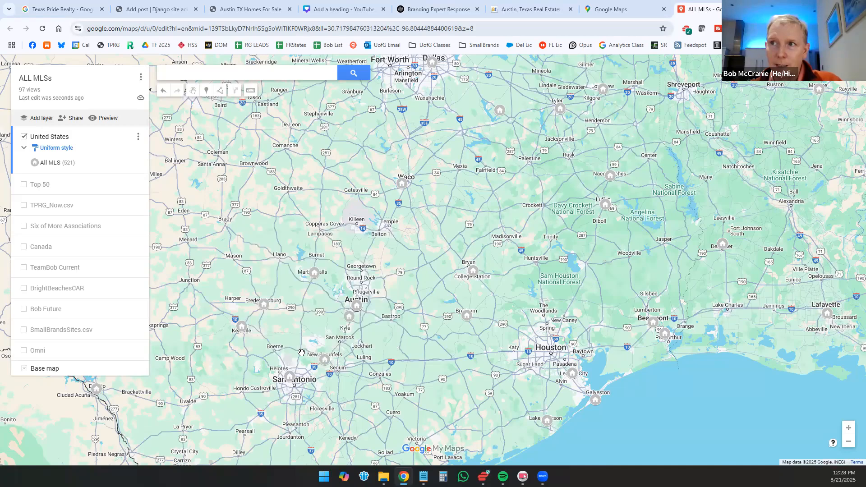
left_click(350, 317)
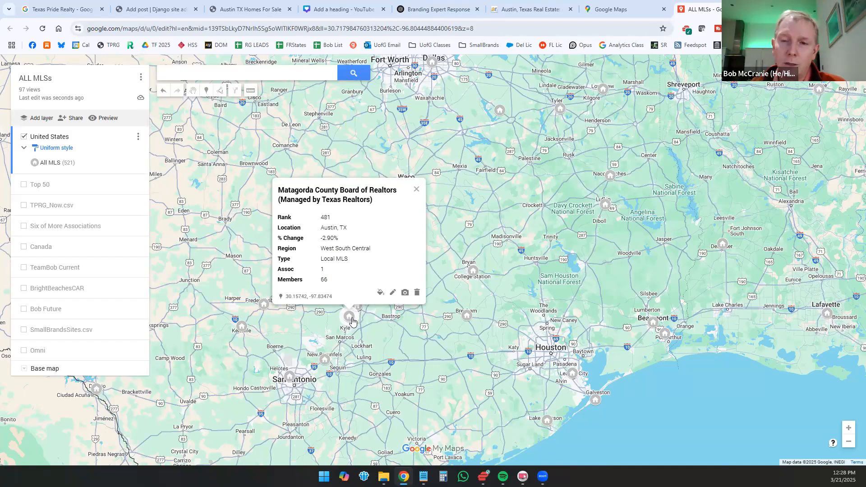
Step: Compare the details of the Tennessee MLS markers near Nashville and at Cookeville
scroll(372, 346, "down", 1)
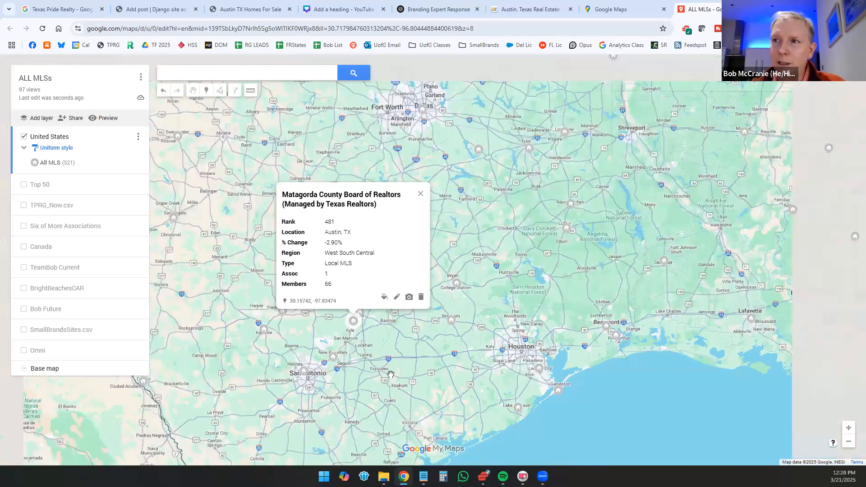
scroll(390, 374, "down", 2)
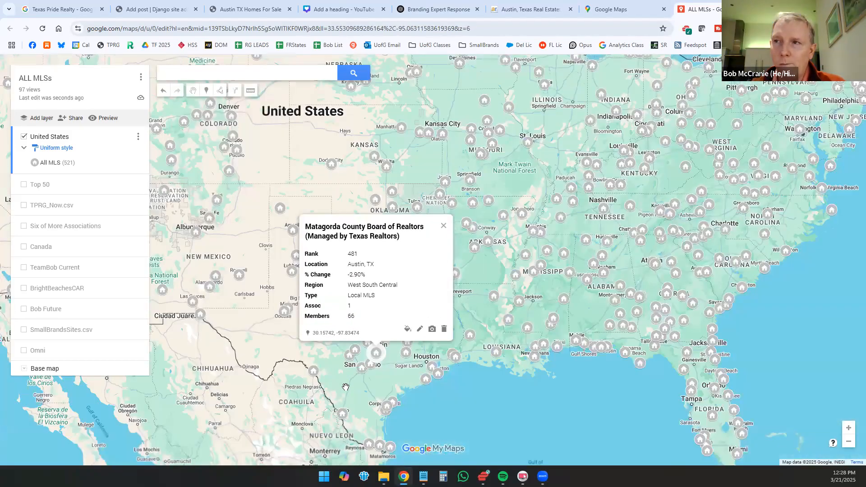
left_click(349, 378)
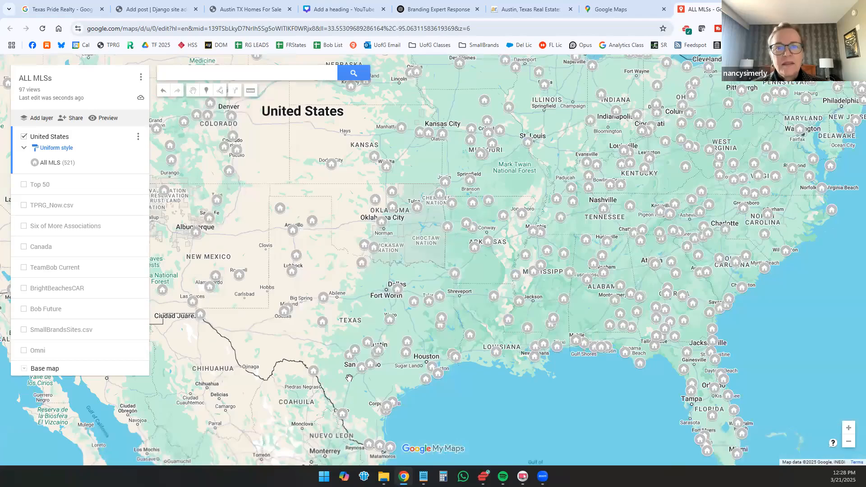
scroll(304, 343, "down", 1)
left_click_drag(321, 238, 378, 268)
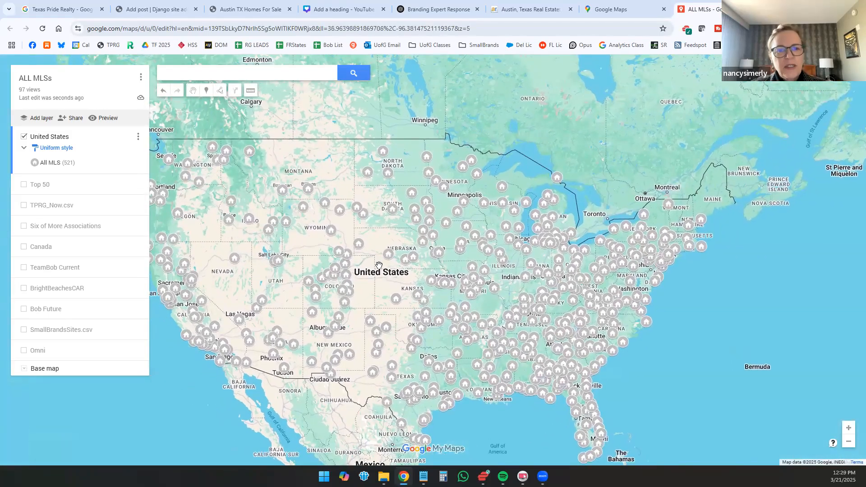
scroll(526, 316, "up", 2)
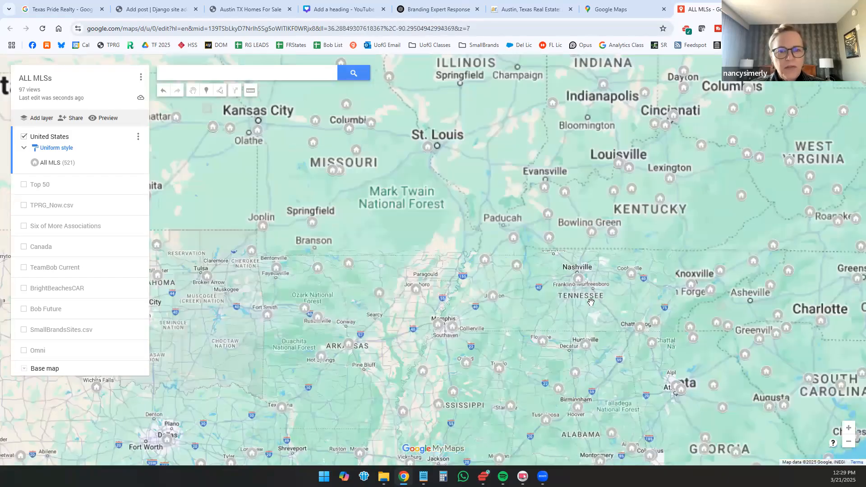
left_click(578, 279)
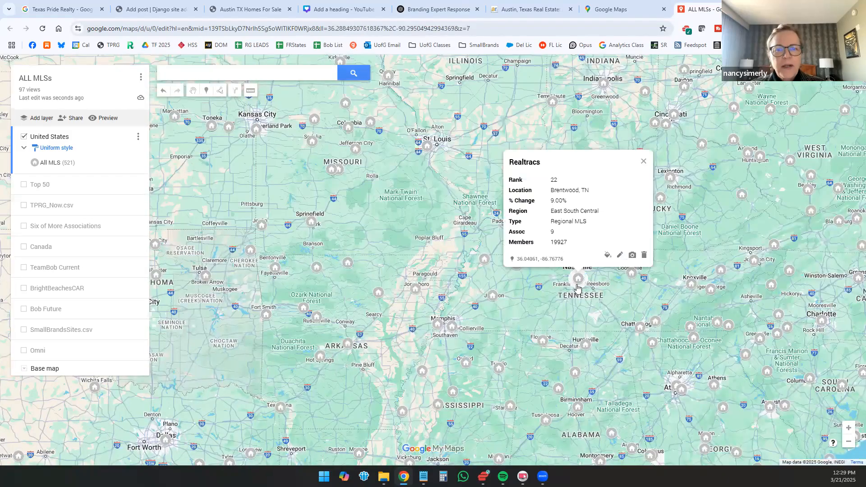
left_click(632, 273)
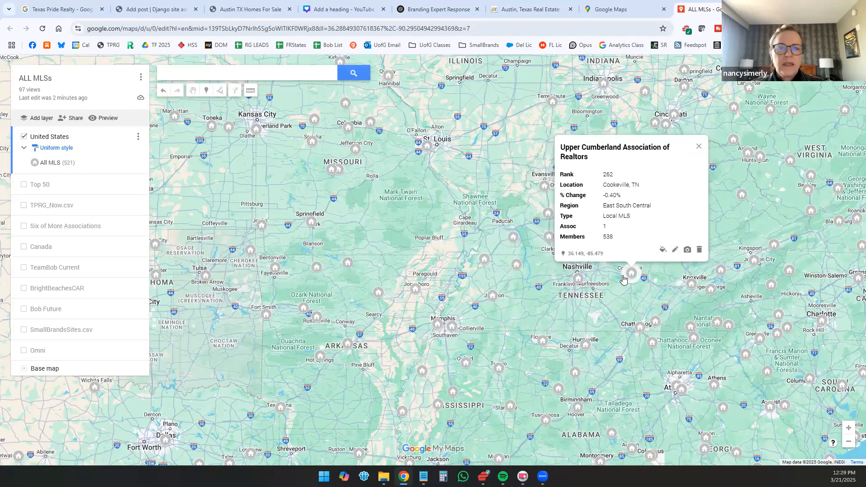
left_click(579, 278)
left_click_drag(483, 305, 408, 301)
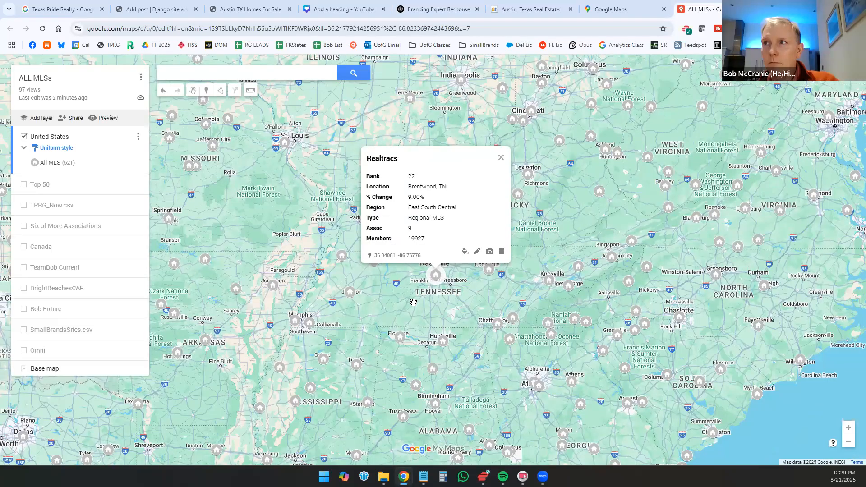
left_click(490, 271)
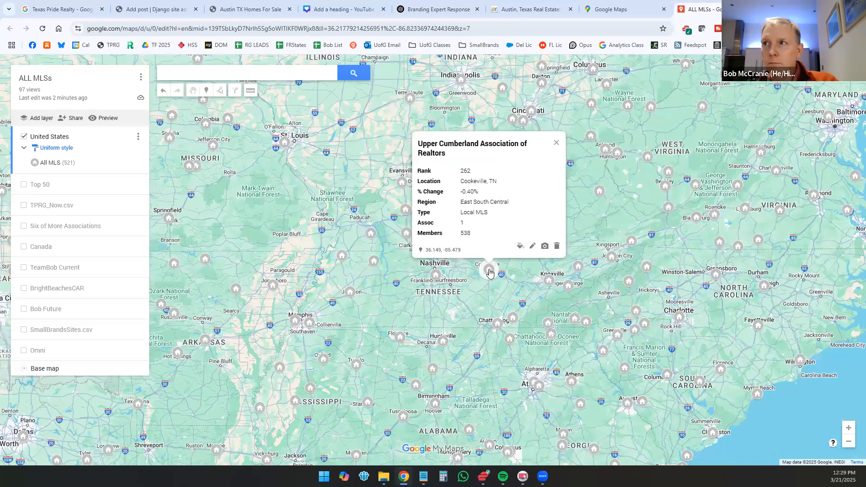
Step: Read the details of the MLS markers at Huntsville and Florence, Alabama, and at Paris, Tennessee
left_click(444, 344)
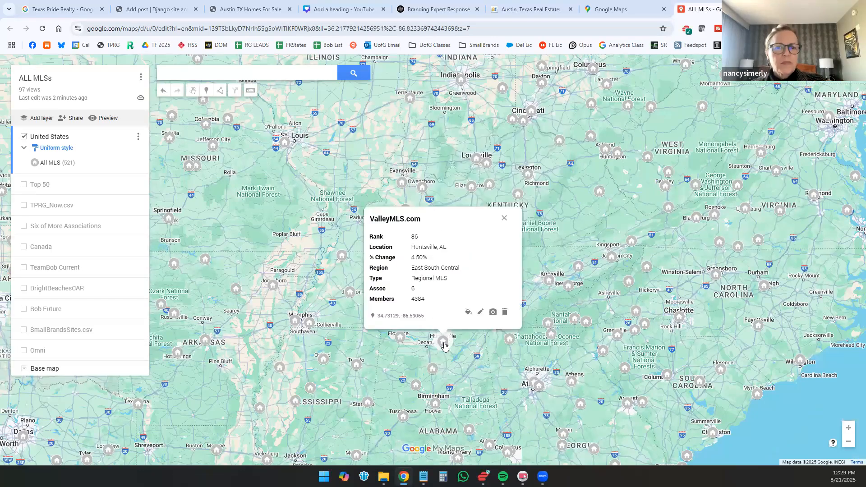
left_click(399, 338)
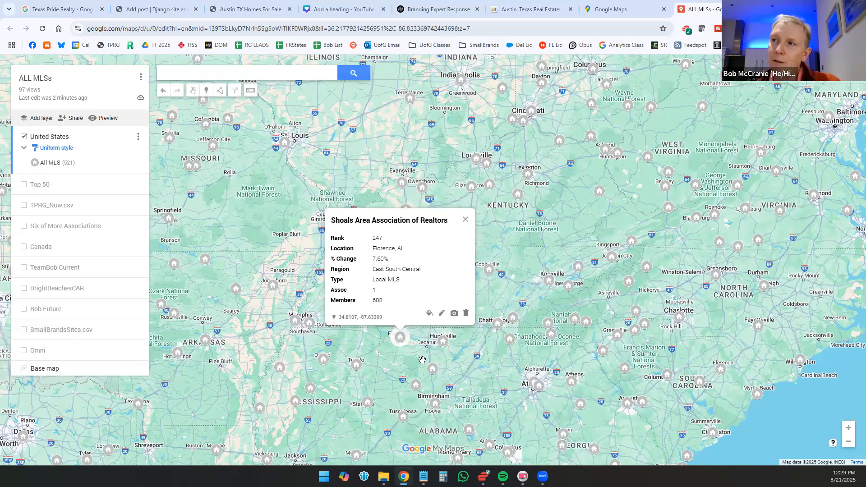
left_click(487, 280)
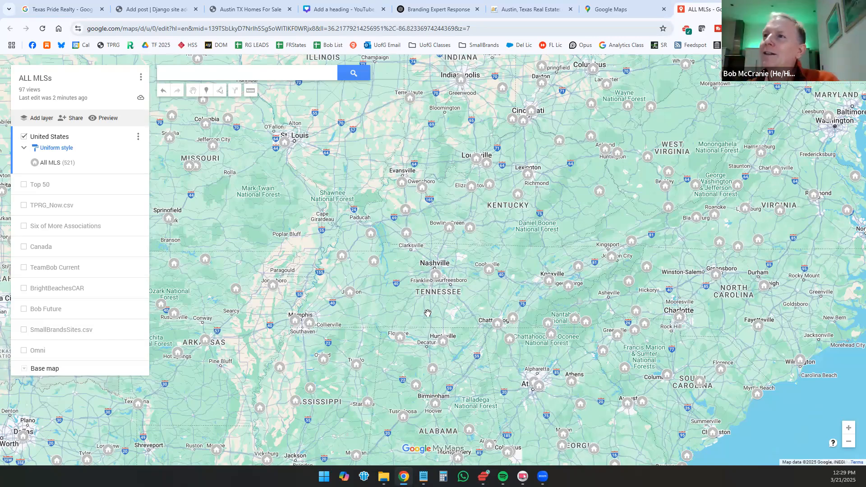
left_click(373, 265)
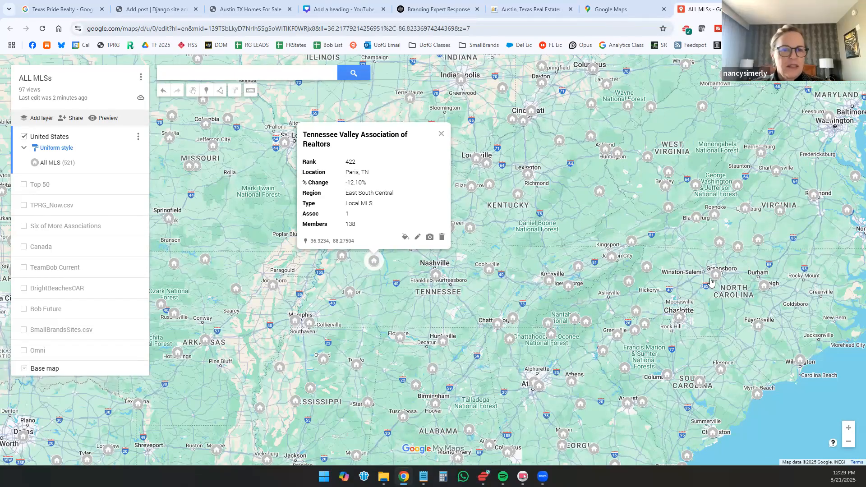
Step: Examine the details of the MLS marker near Washington and its surrounding region, and close its card
mouse_move(645, 315)
left_mouse_down()
mouse_move(562, 328)
mouse_move(442, 370)
left_mouse_up()
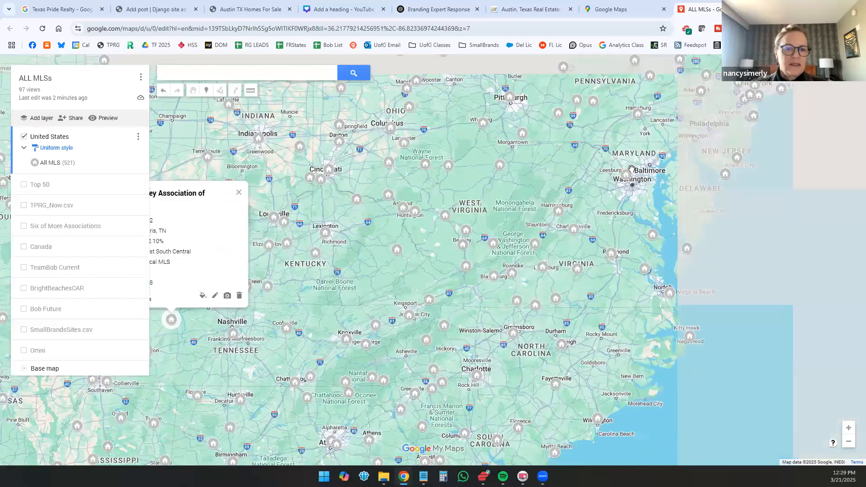
left_click(623, 173)
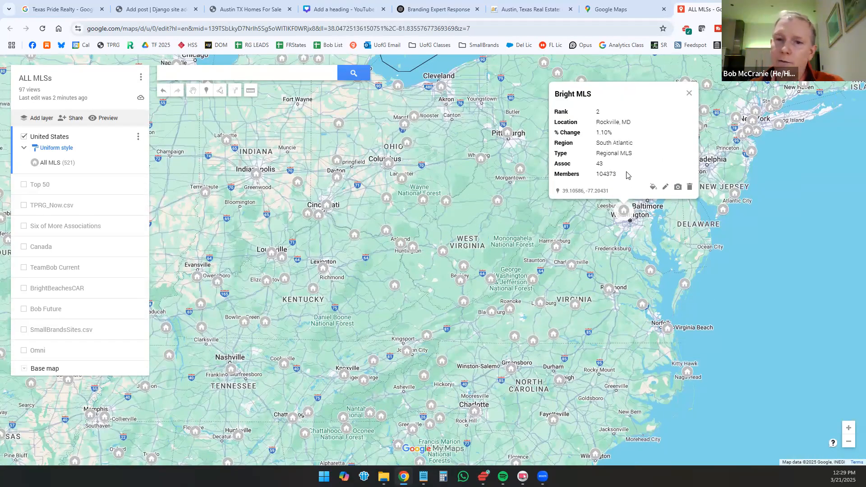
scroll(659, 230, "down", 2)
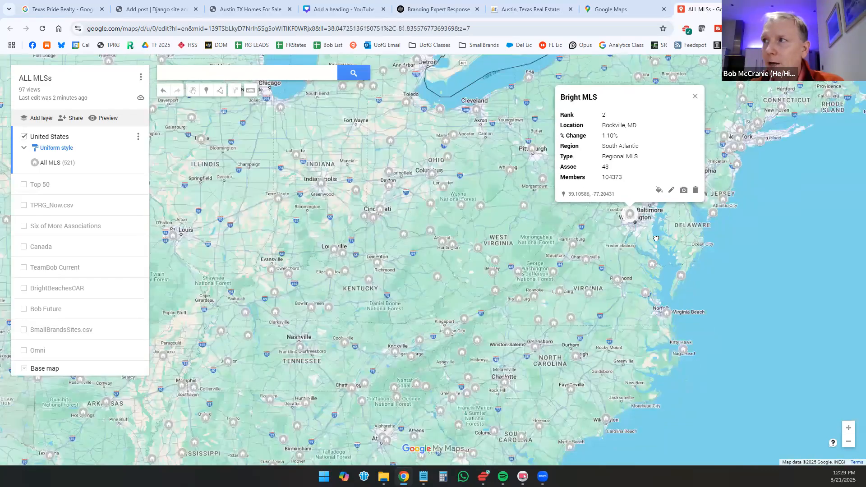
left_click_drag(658, 235, 583, 260)
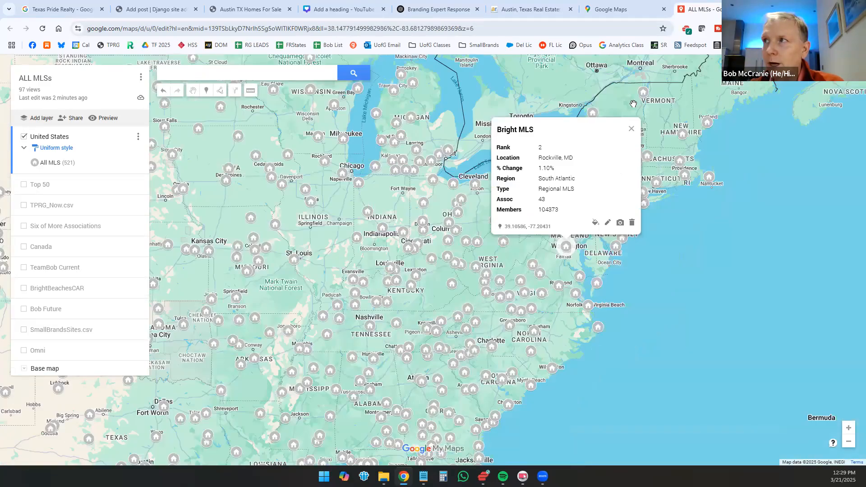
left_click(631, 130)
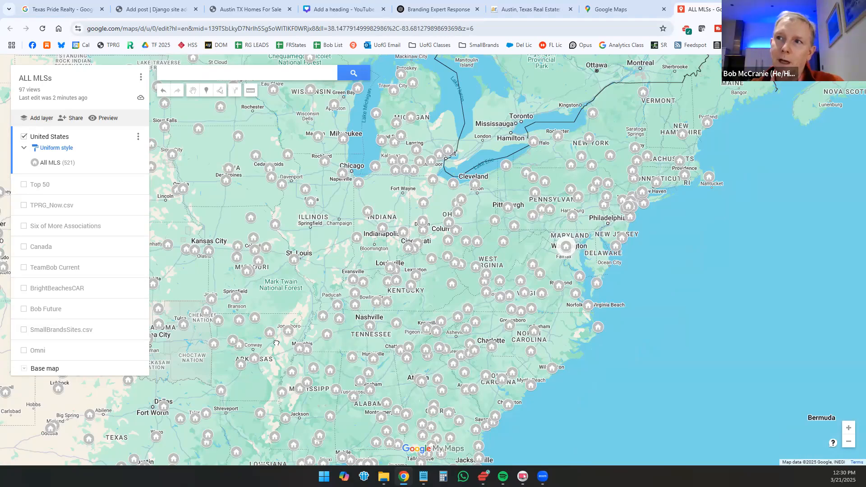
Step: Compare the Florida MLS markers at Sebring, Palm Beach, Miami and near Orlando, and highlight the Orlando-area MLS's member count
left_click_drag(411, 440, 625, 288)
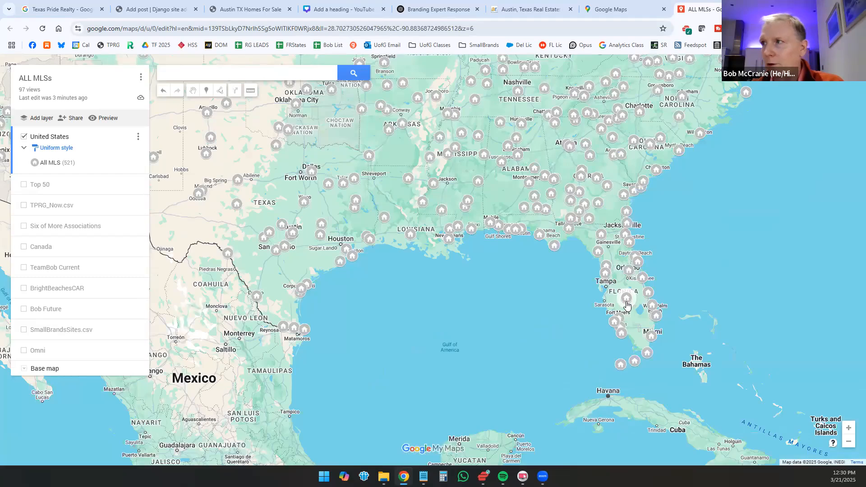
left_click(626, 304)
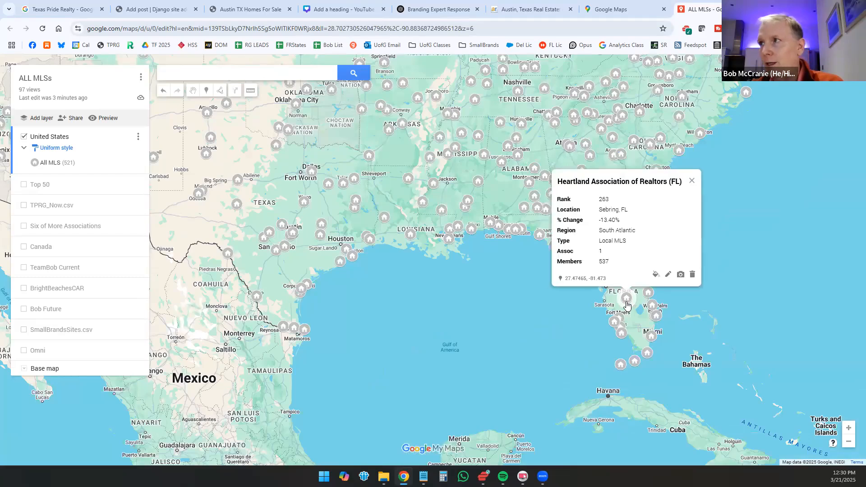
left_click(657, 318)
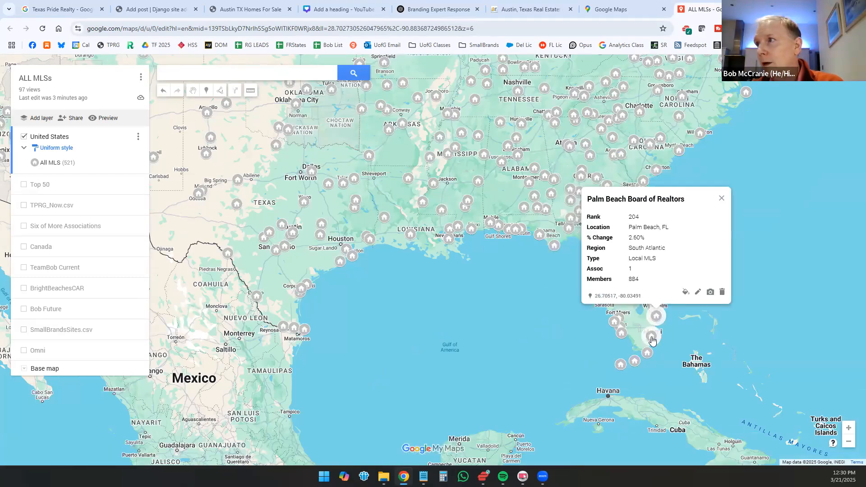
left_click(652, 337)
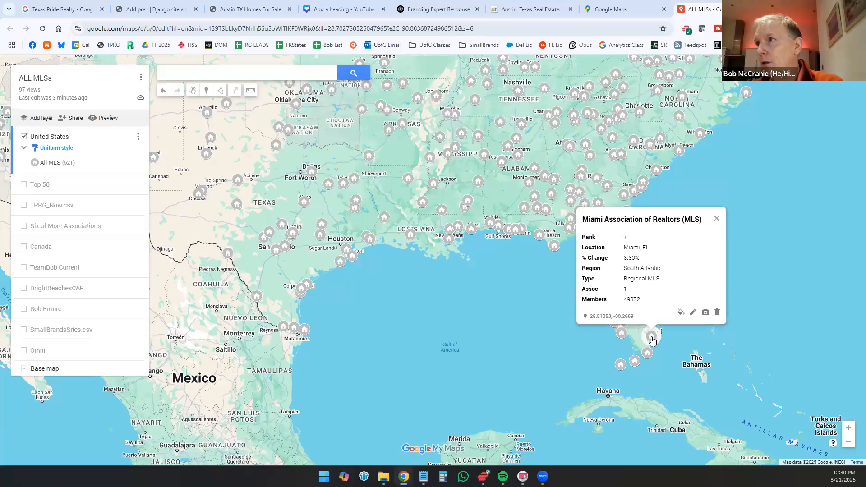
left_click(519, 329)
left_click(629, 271)
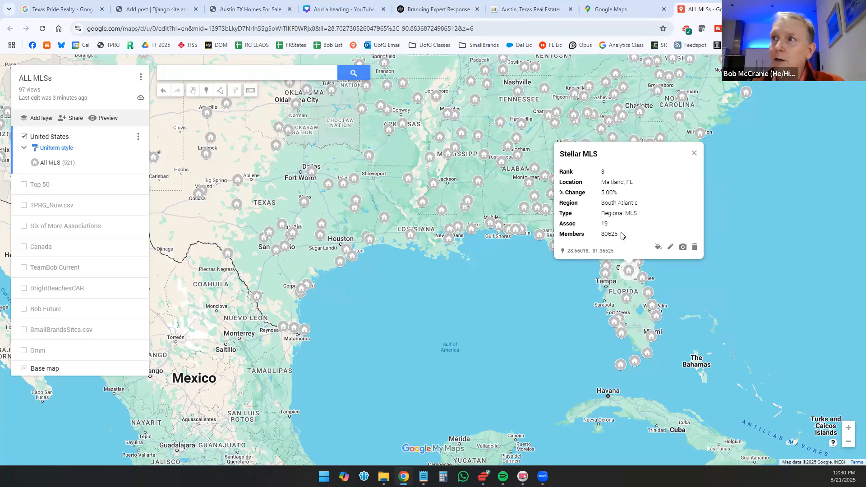
left_click_drag(617, 234, 601, 236)
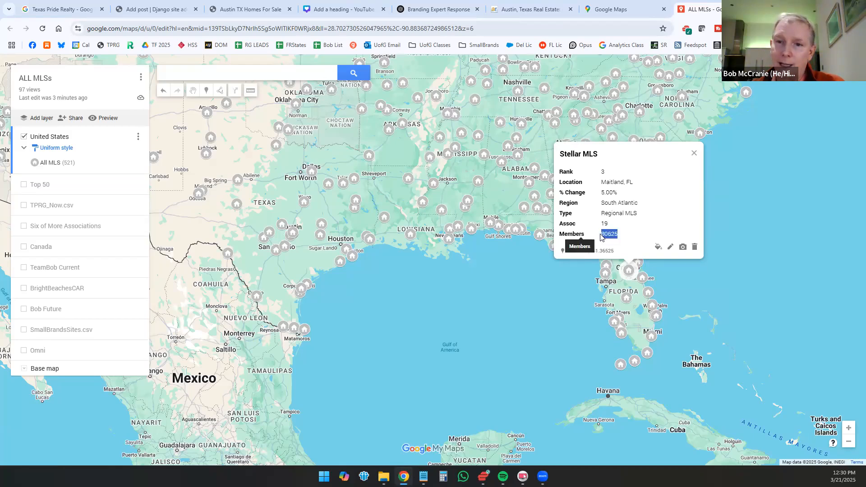
Step: Hide the United States layer and show the Top 50 layer across the whole country
left_click(571, 291)
left_click_drag(482, 288, 590, 294)
left_click_drag(382, 249, 427, 300)
scroll(377, 277, "down", 2)
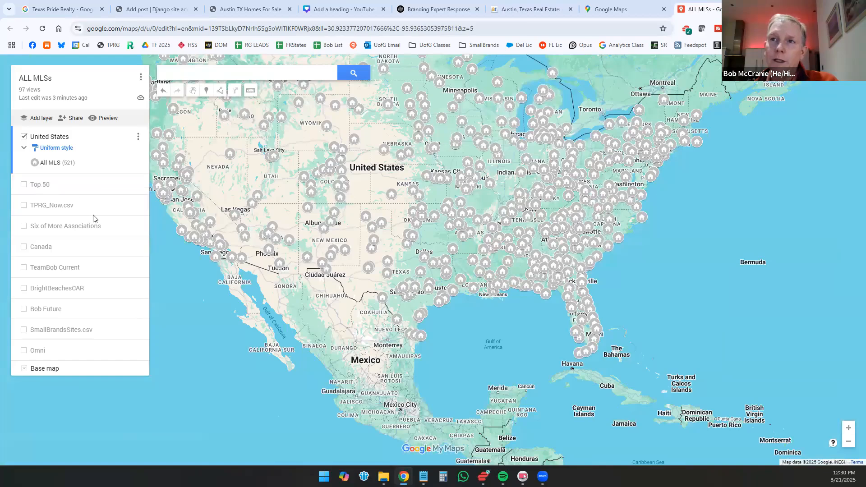
left_click(23, 136)
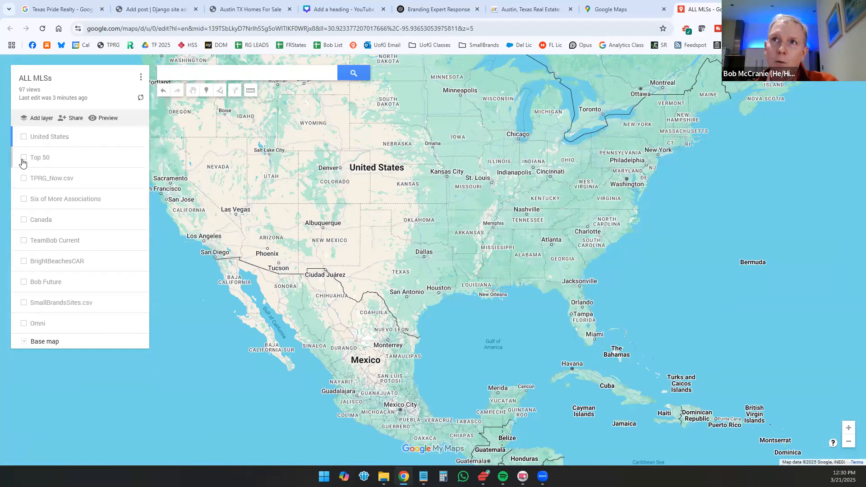
left_click(24, 157)
left_click_drag(402, 252, 426, 315)
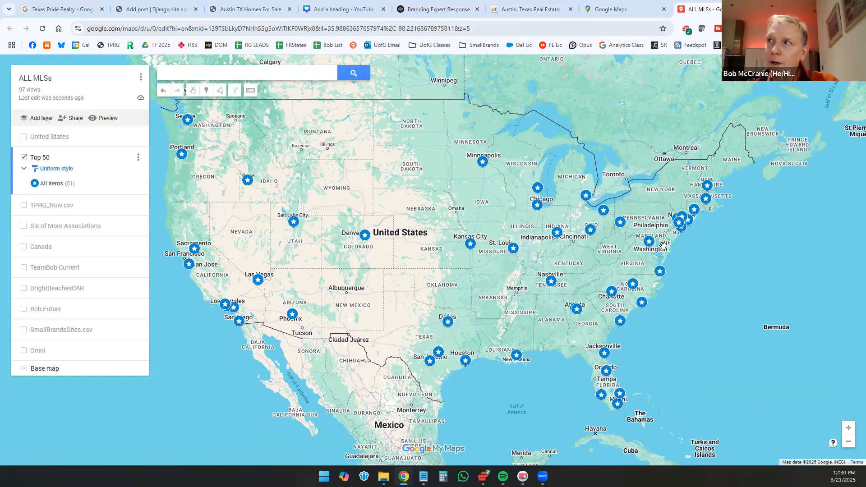
Step: Compare the Top 50 MLS markers near Washington and Orlando, and briefly display the layer outlining future territories
left_click(649, 241)
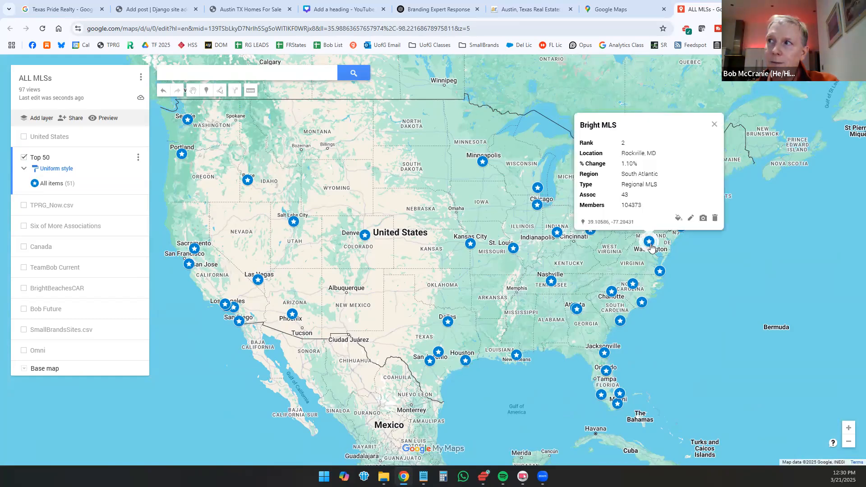
left_click(606, 371)
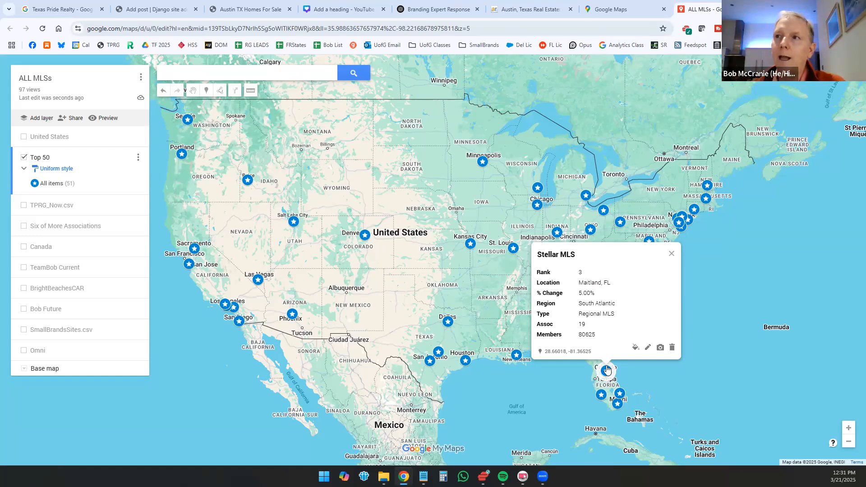
left_click(672, 253)
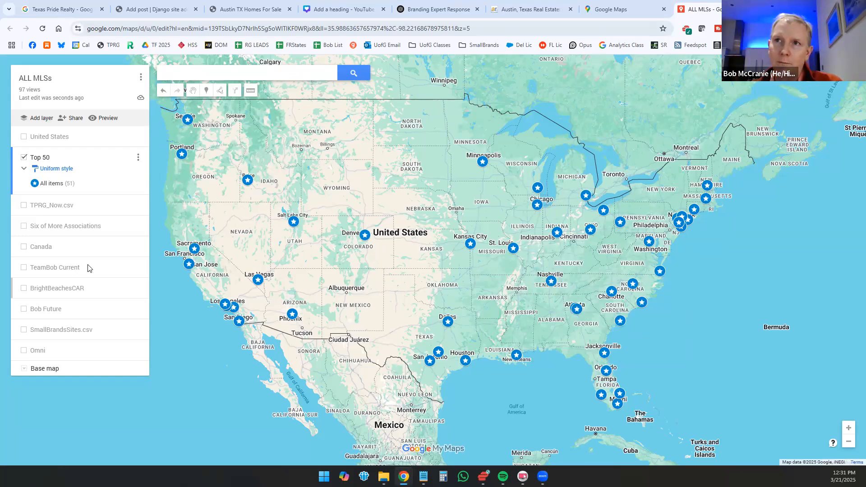
left_click(24, 309)
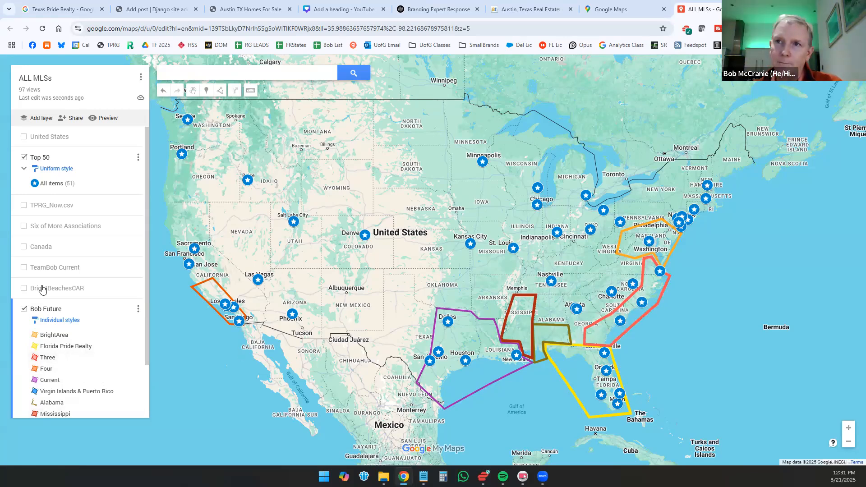
left_click(23, 309)
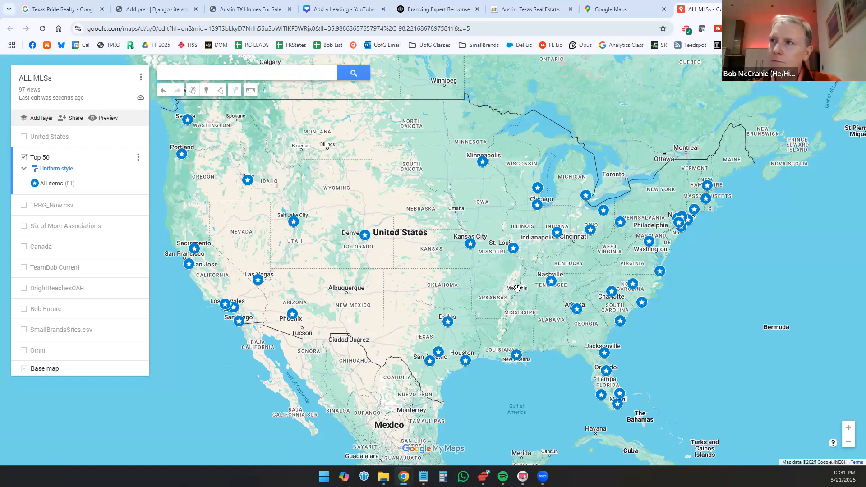
Step: Compare the details of the Top 50 MLS markers at Nashville and San Diego, and close the card
left_click(551, 284)
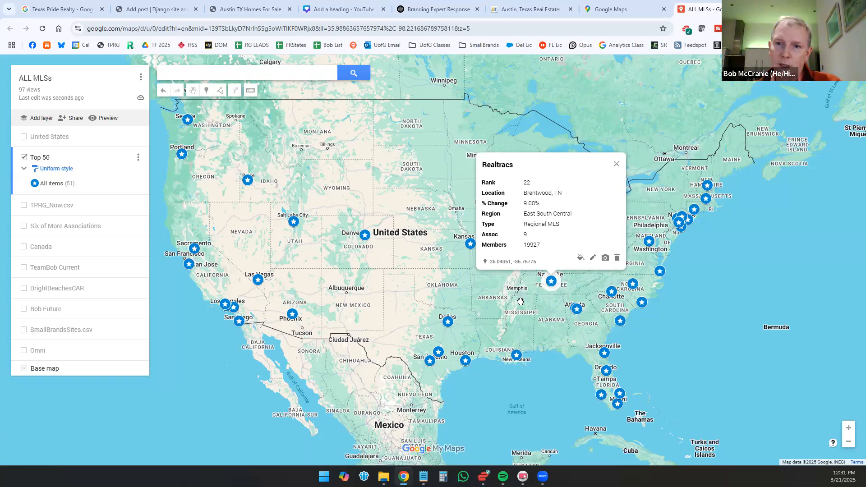
left_click_drag(336, 306, 396, 297)
left_click(300, 314)
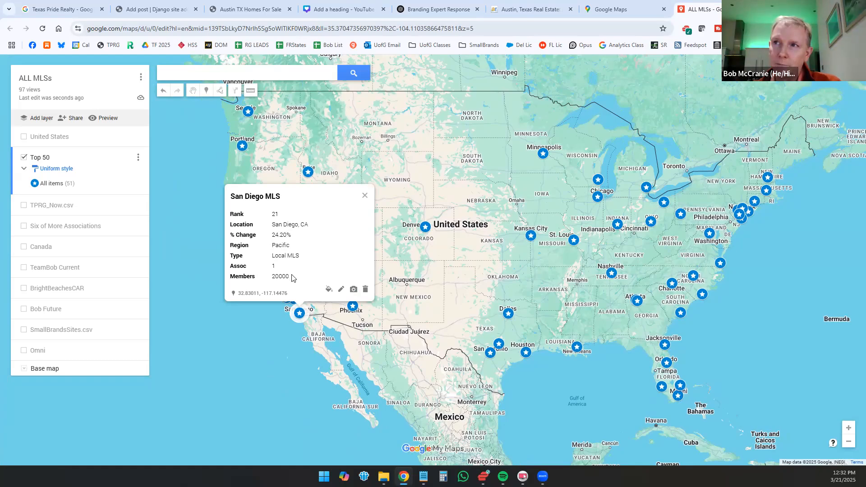
scroll(289, 333, "up", 1)
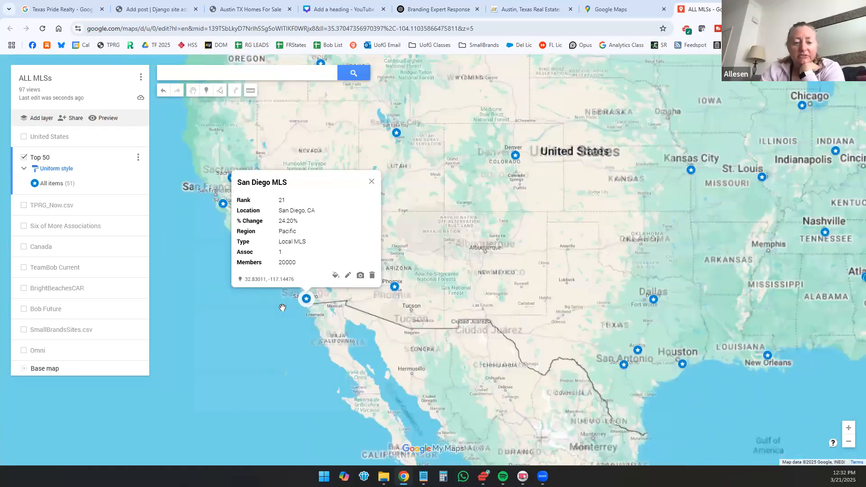
scroll(292, 310, "up", 1)
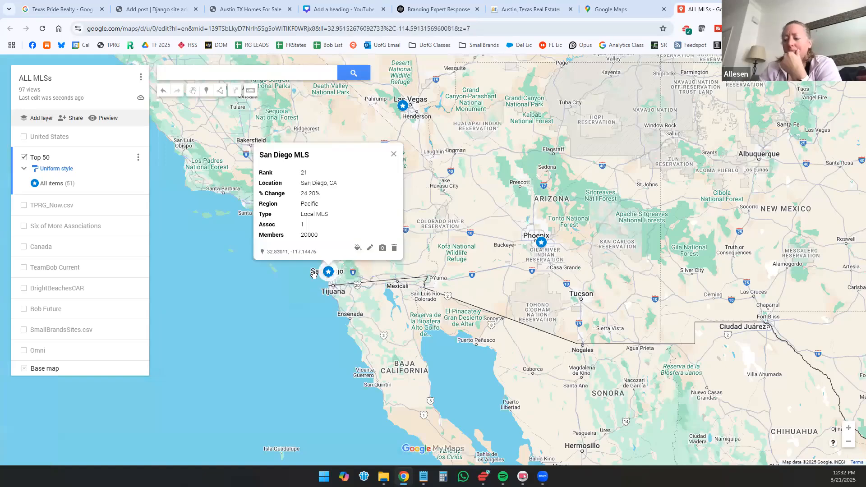
left_click(226, 270)
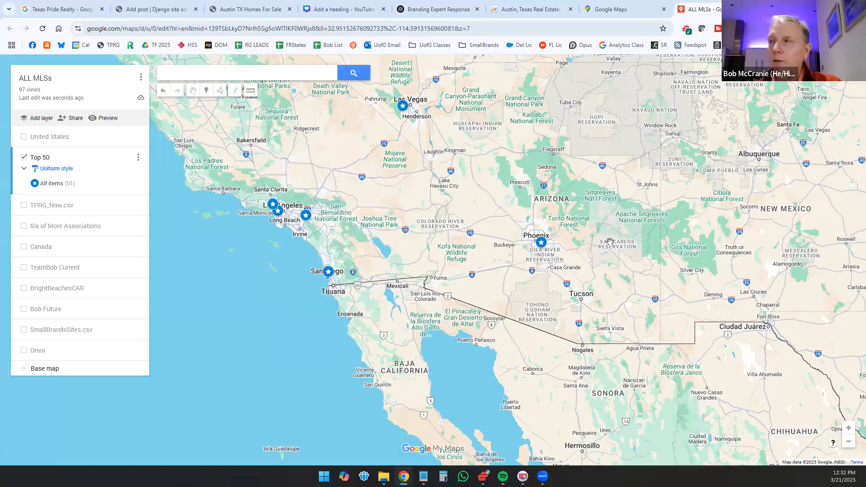
Step: Return to the Nashville MLS marker, highlight its rank and association count, and close its card
scroll(609, 240, "down", 1)
left_click_drag(570, 259, 403, 276)
left_click_drag(477, 248, 373, 310)
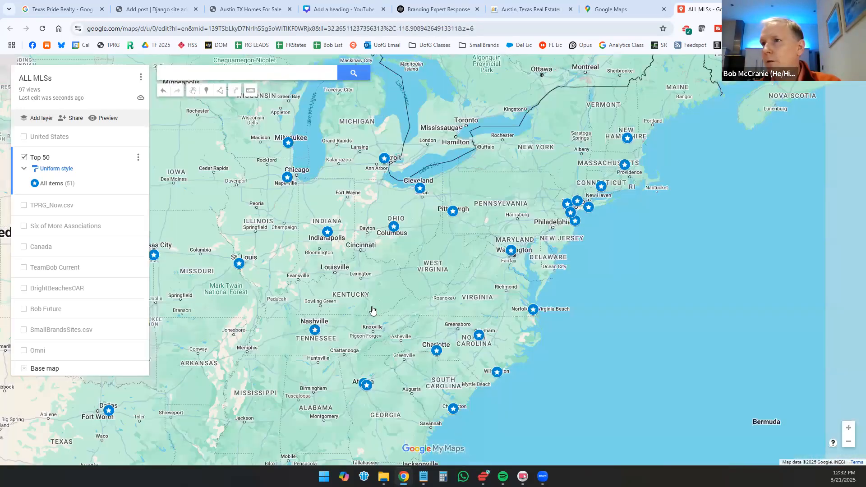
left_click(372, 308)
double_click(346, 207)
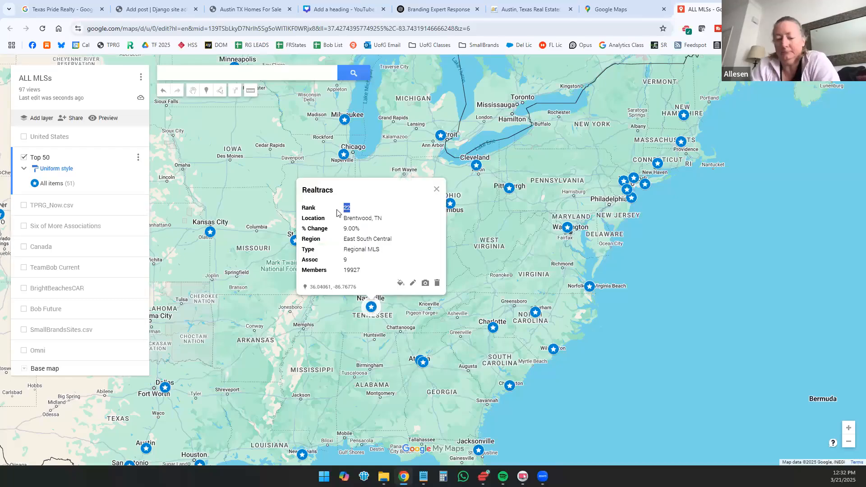
double_click(345, 260)
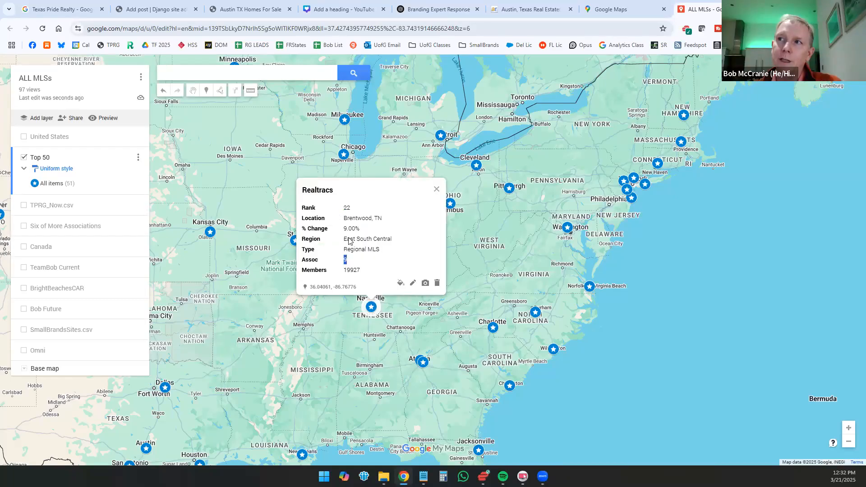
double_click(336, 210)
left_click(257, 258)
Step: Reopen the San Diego MLS marker on the West Coast to read its details, and close its card
left_click_drag(703, 194, 757, 191)
left_click_drag(564, 231, 850, 183)
left_click_drag(467, 251, 834, 173)
left_click(460, 257)
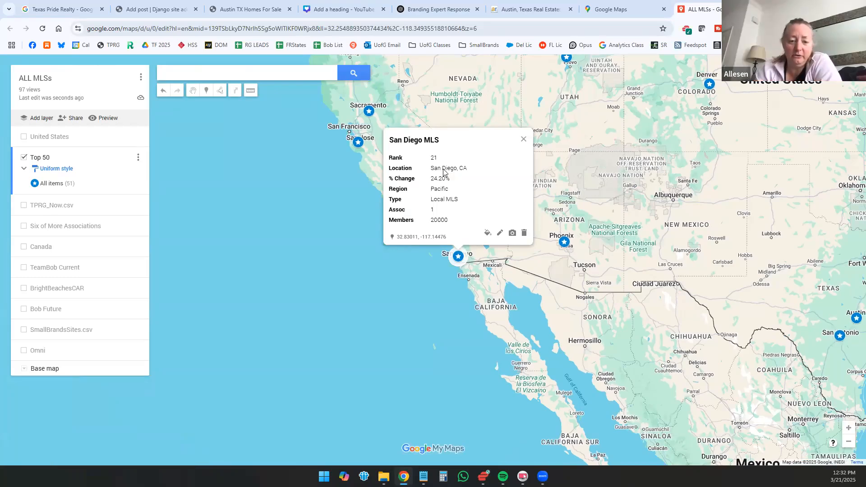
left_click(342, 240)
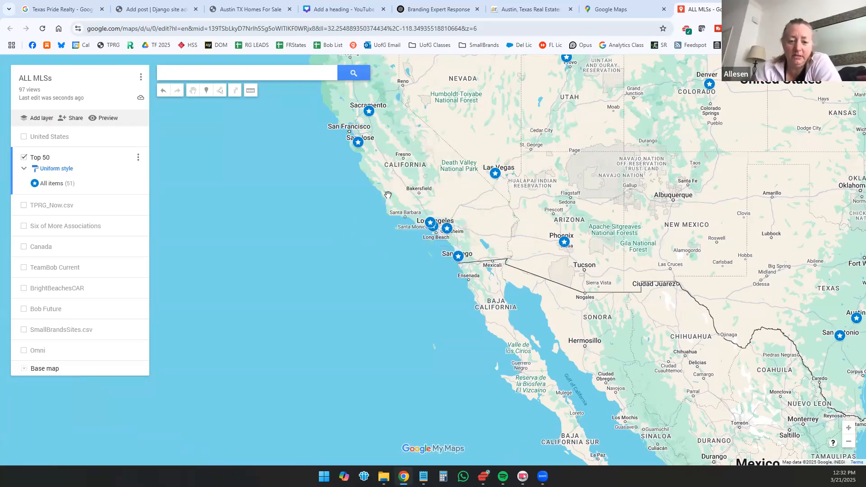
Step: Highlight the name of The MLS/CLAW in Los Angeles and read the details of the neighbouring California Regional MLS marker
left_click(433, 229)
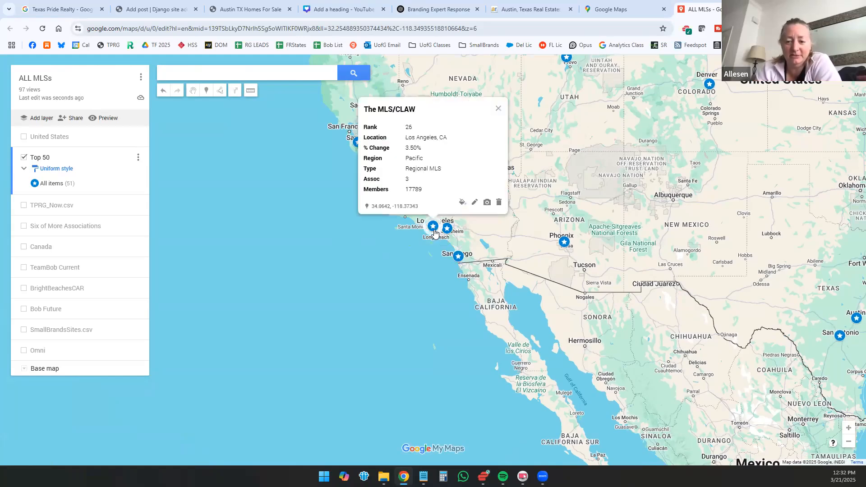
left_click_drag(419, 113, 371, 112)
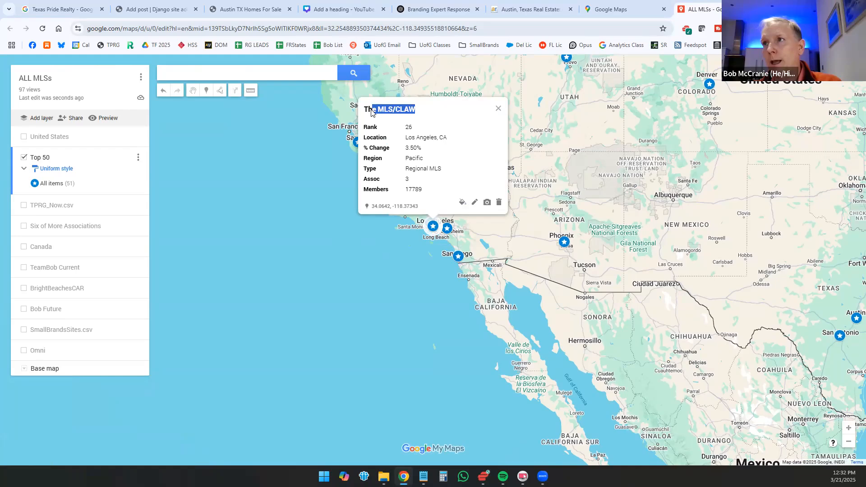
left_click(305, 161)
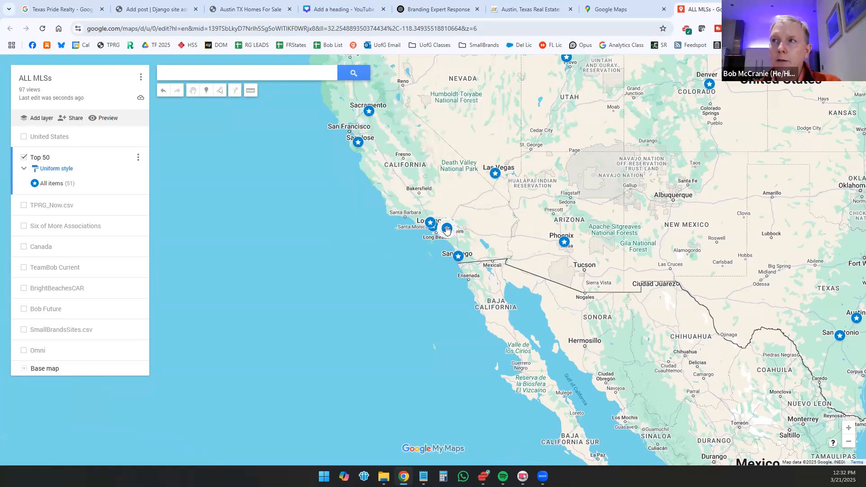
left_click(447, 228)
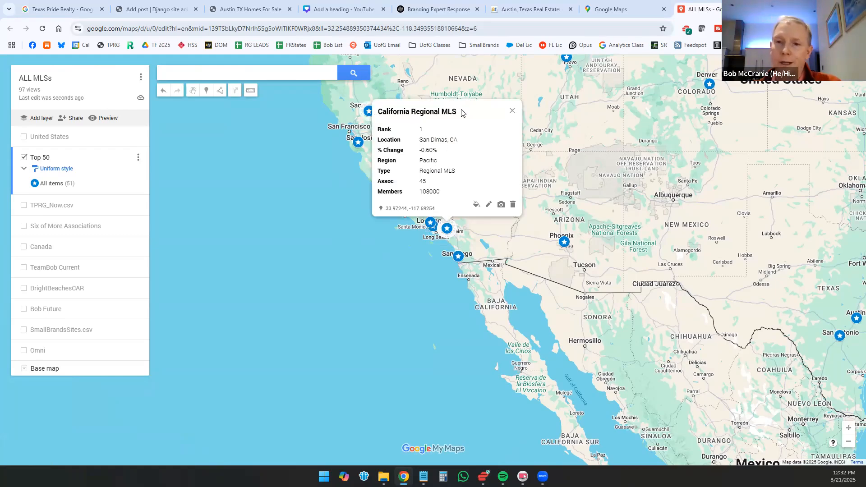
left_click(409, 249)
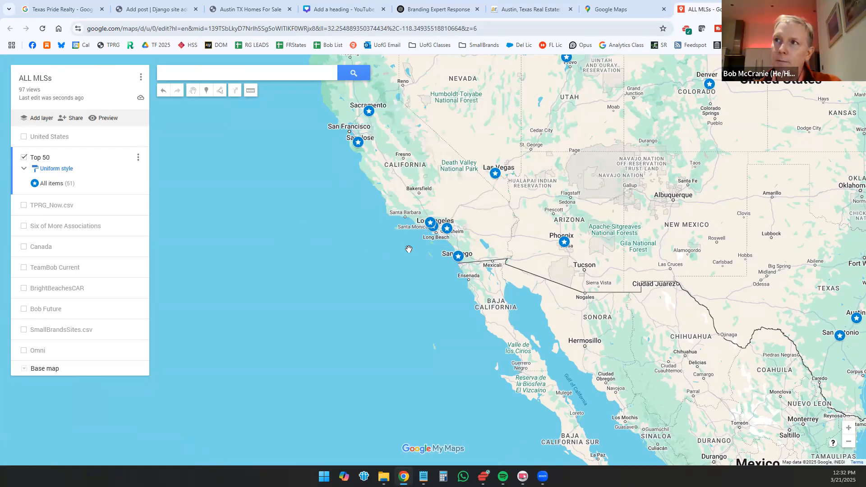
Step: Compare the three Los Angeles-area MLS markers, CRISNet MLS, The MLS/CLAW and California Regional MLS, and close the card
scroll(433, 221, "up", 4)
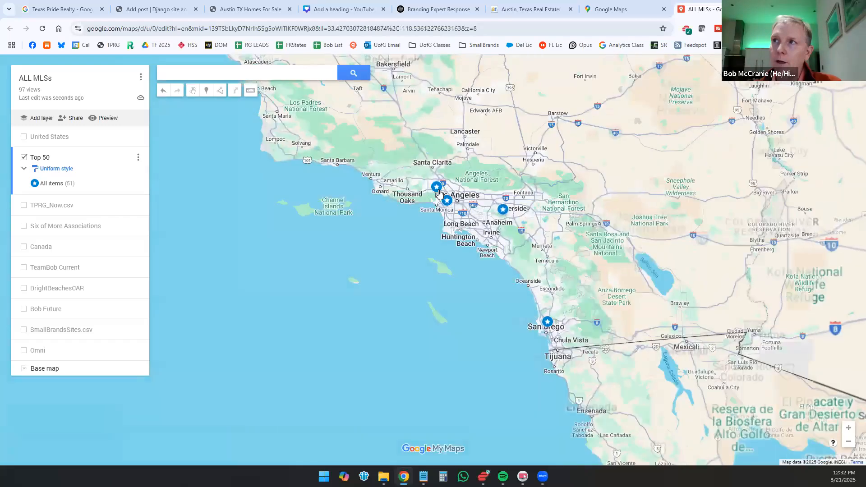
left_click(437, 187)
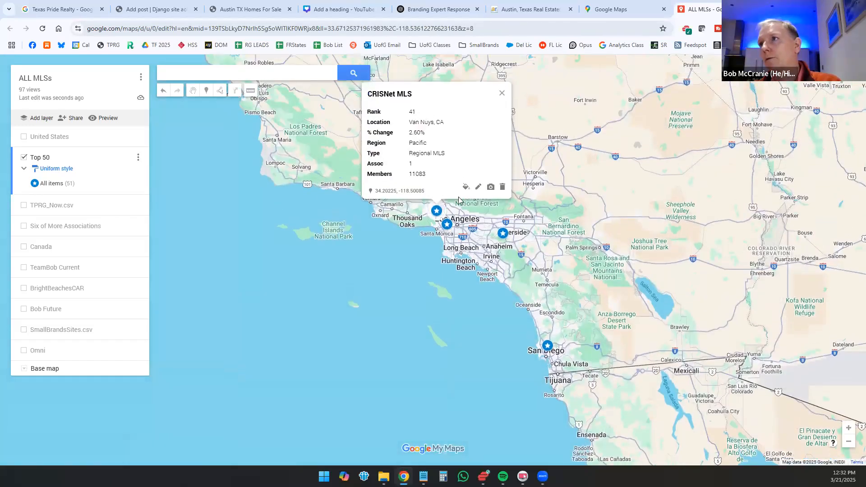
left_click(502, 233)
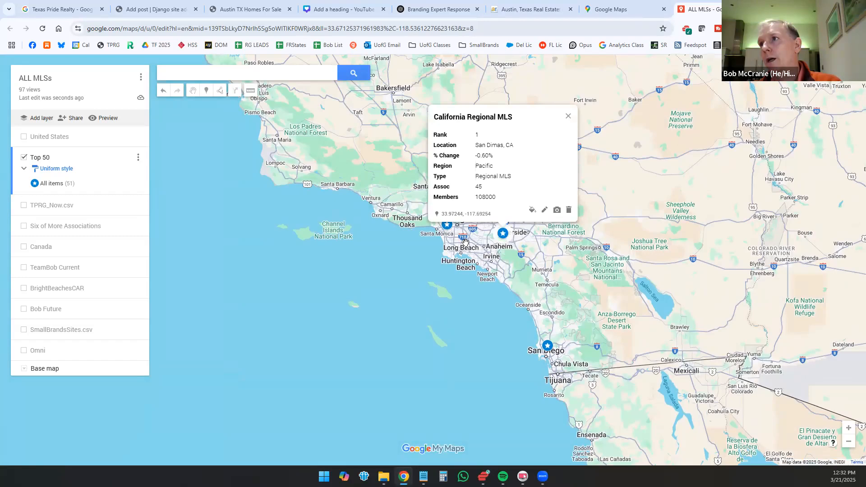
left_click(369, 245)
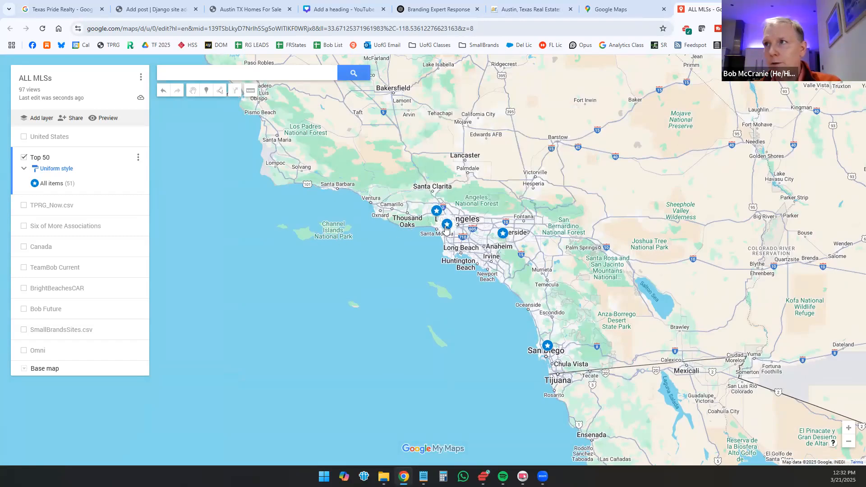
left_click(447, 224)
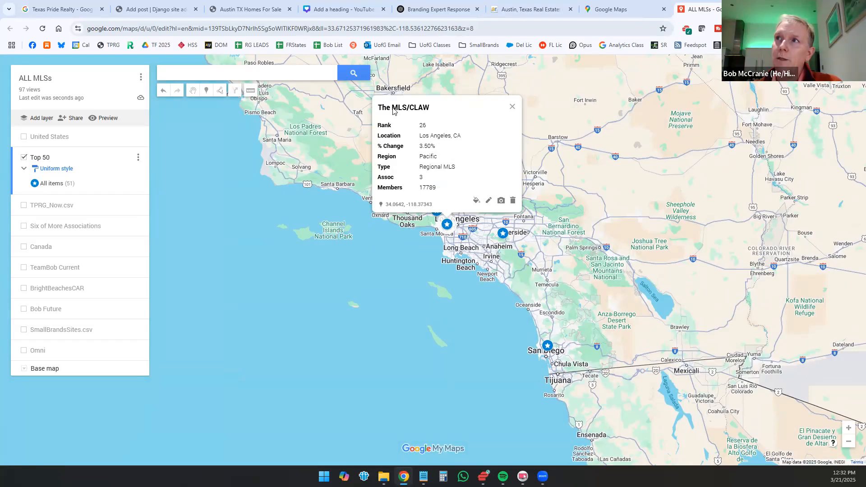
left_click(502, 234)
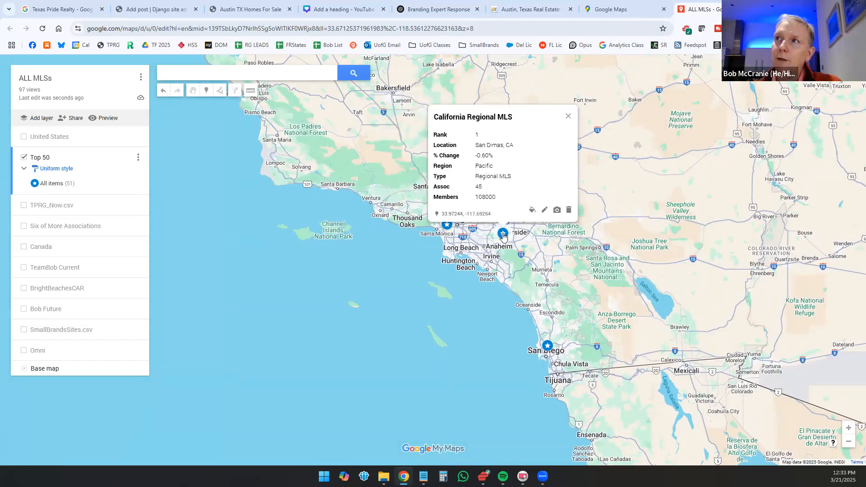
left_click(446, 227)
left_click(319, 230)
Step: Check the Top 50 MLS marker at San Jose, and close its card
scroll(318, 231, "down", 2)
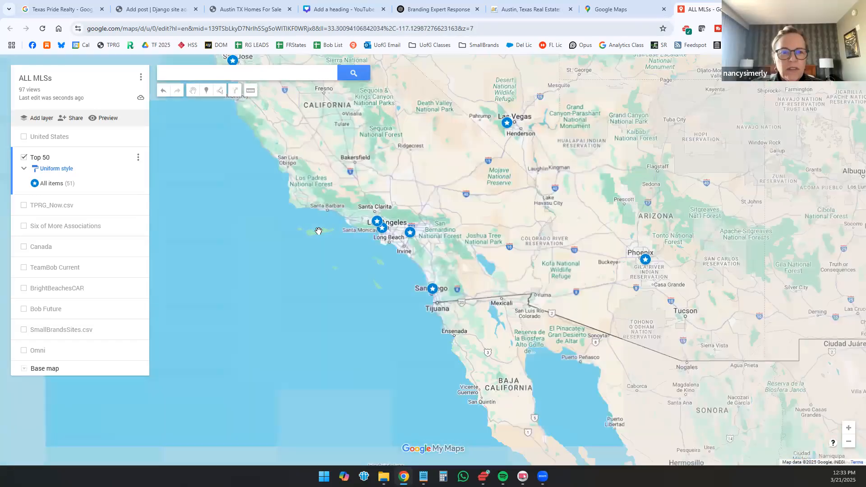
scroll(318, 230, "down", 1)
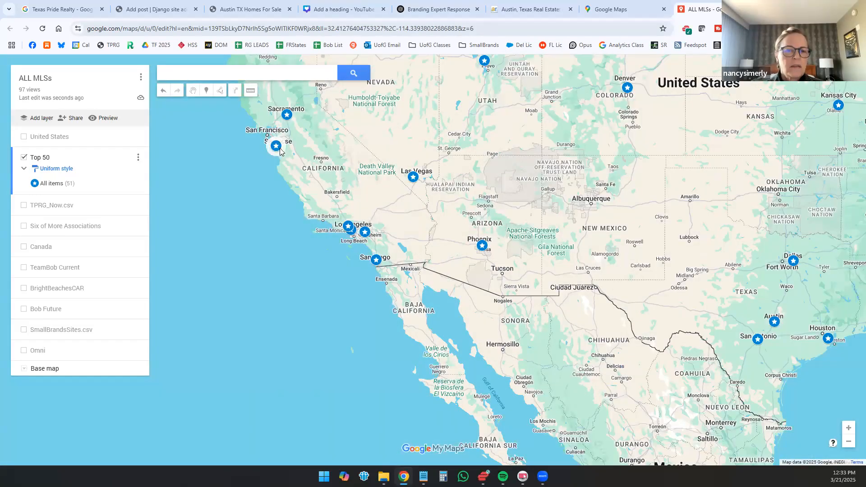
left_click(276, 146)
left_click(356, 259)
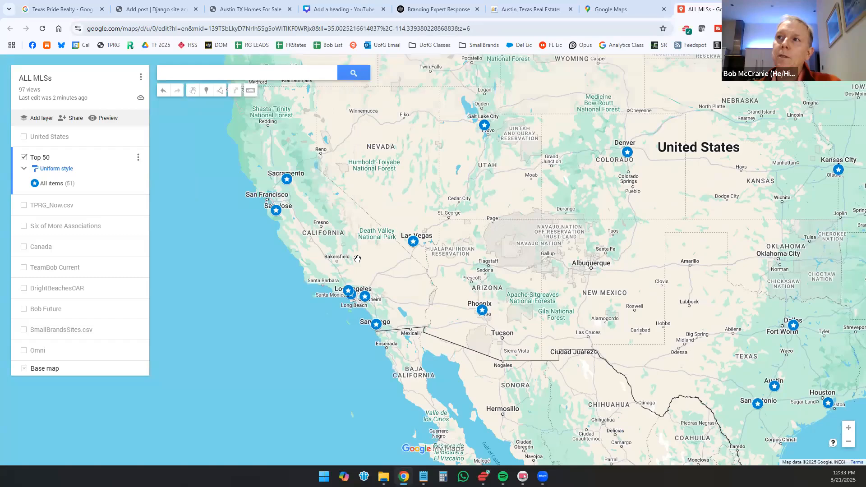
Step: Show the United States layer together with the Top 50 layer across the whole country
scroll(357, 258, "down", 1)
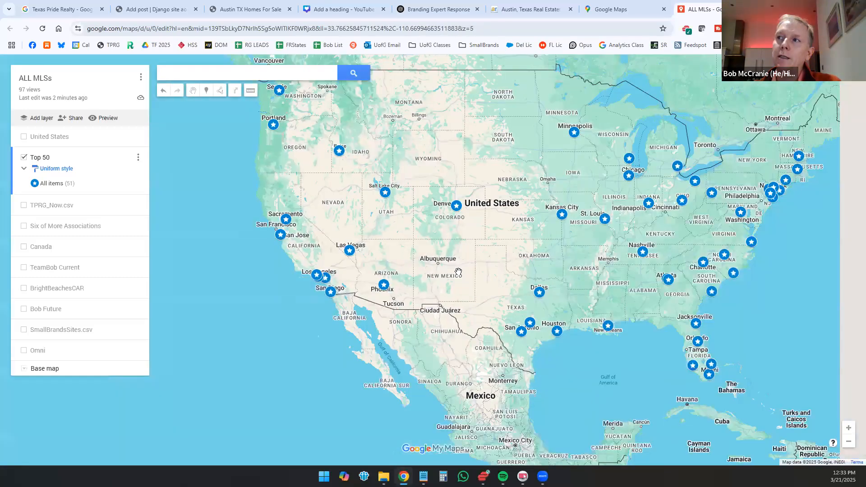
left_click_drag(458, 271, 376, 280)
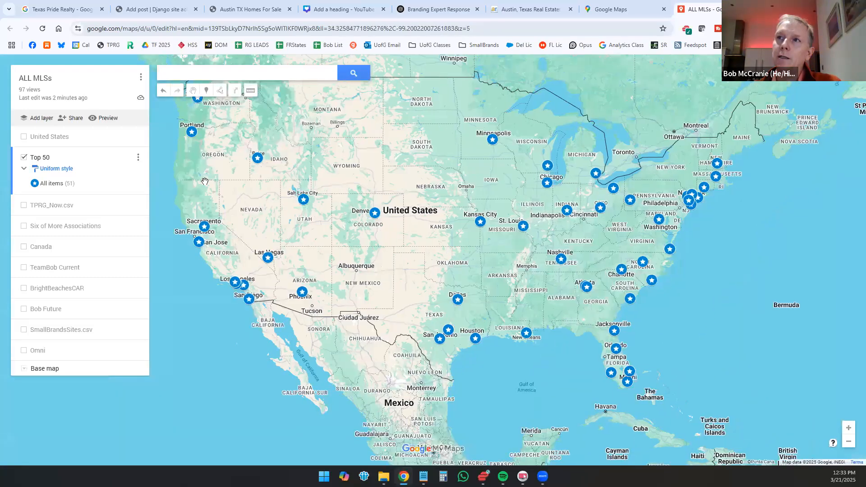
left_click(24, 137)
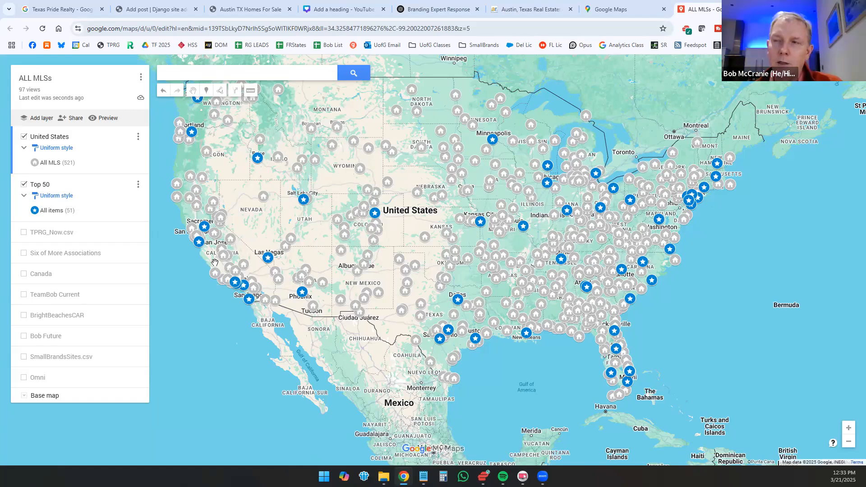
left_click_drag(262, 222, 284, 312)
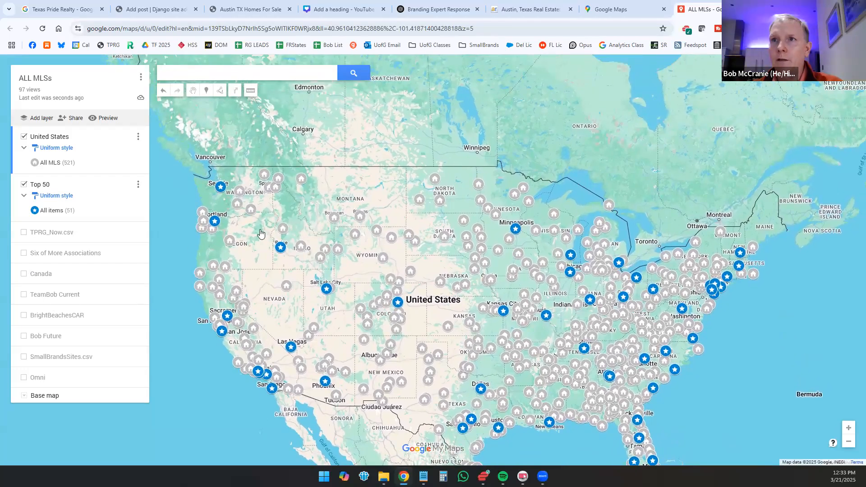
Step: Show the Canada layer together with the United States and Top 50 layers to view MLS coverage across Canada
left_click(23, 274)
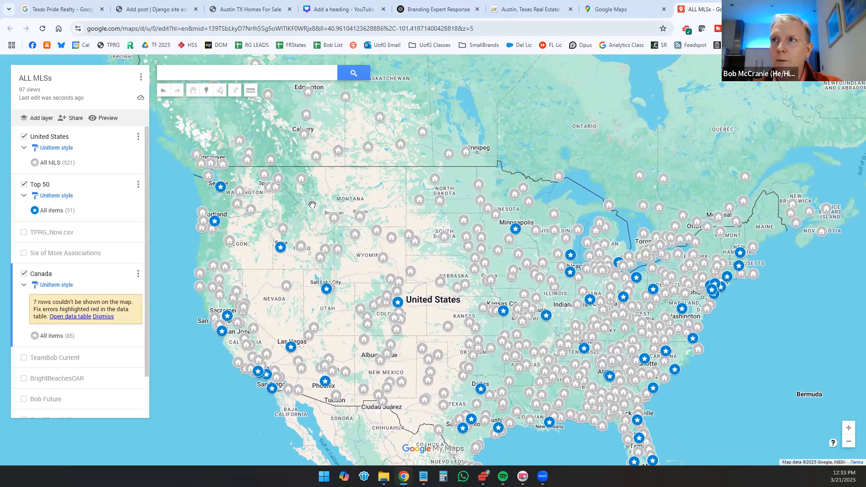
left_click_drag(299, 279, 299, 298)
scroll(315, 304, "down", 1)
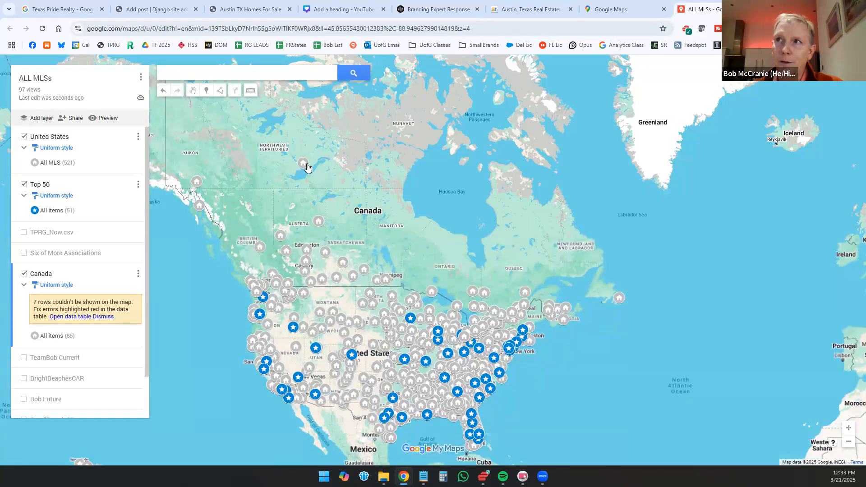
Step: Check the Canadian board markers at Yellowknife, Fort McMurray and northern British Columbia one after another, and close the last card
left_click(305, 166)
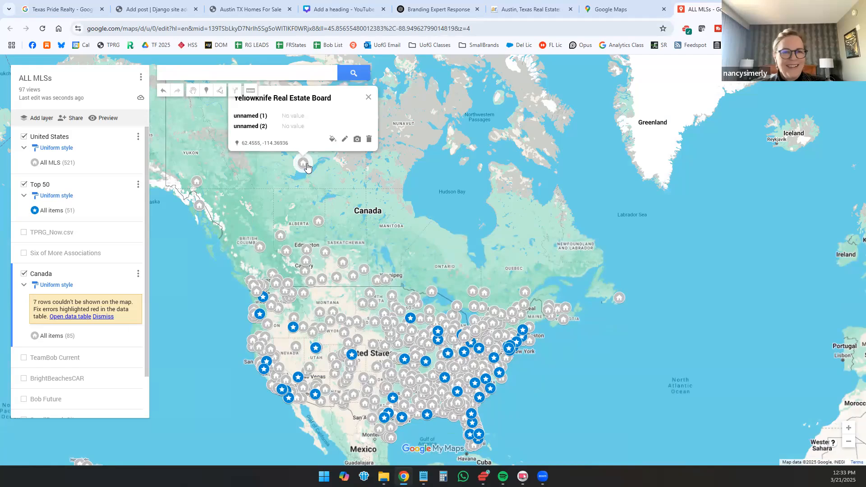
left_click(277, 207)
left_click(318, 223)
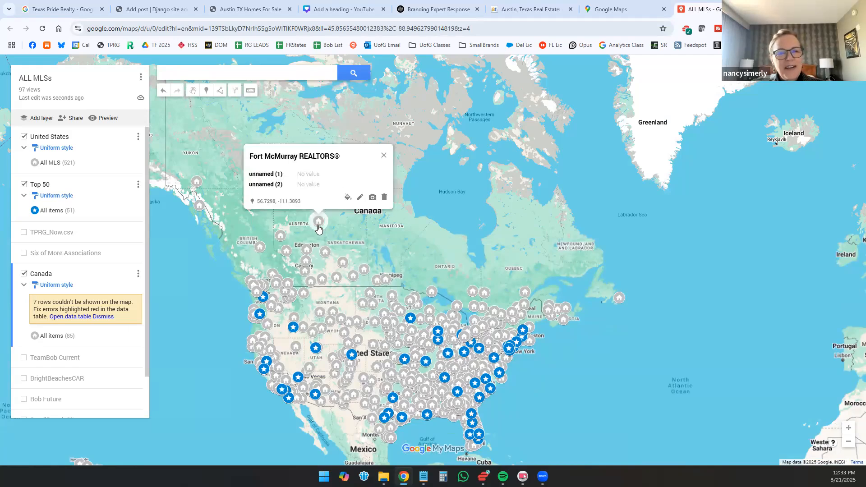
left_click(260, 246)
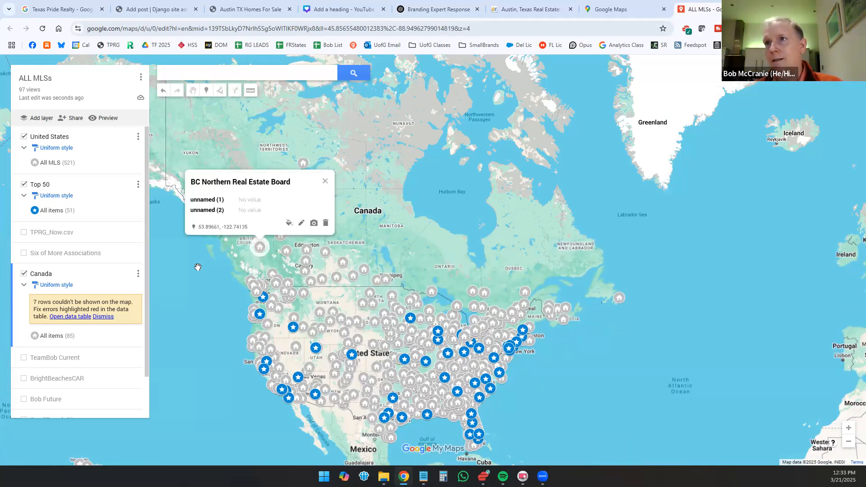
left_click(197, 267)
left_click_drag(225, 250, 253, 219)
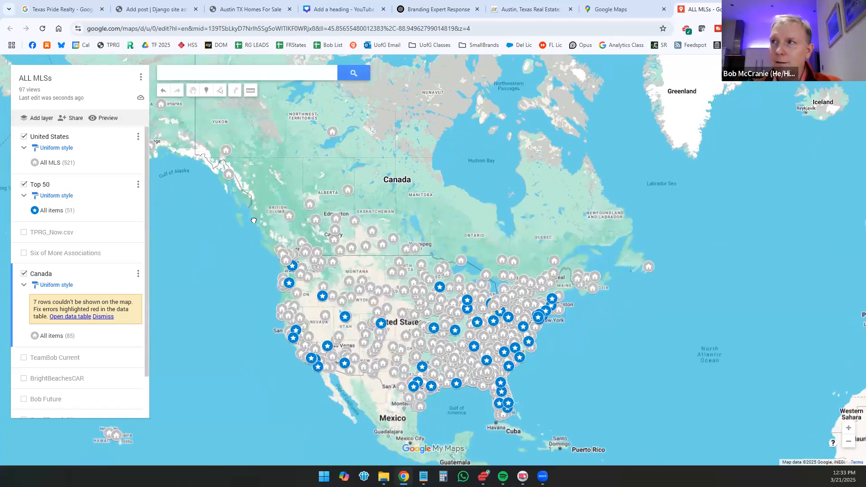
Step: Hide the Canada layer and review the United States and Top 50 markers across the country
left_click(24, 274)
left_click_drag(255, 225, 256, 184)
scroll(474, 341, "up", 1)
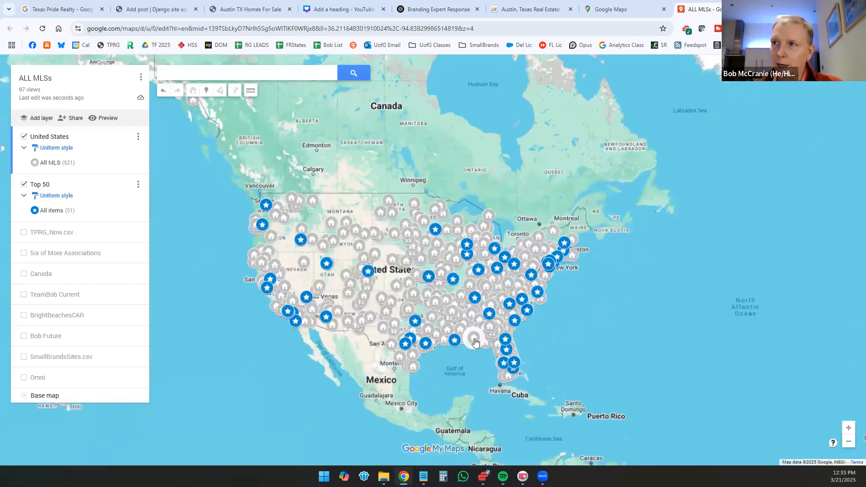
scroll(474, 342, "up", 1)
left_click_drag(177, 349, 275, 328)
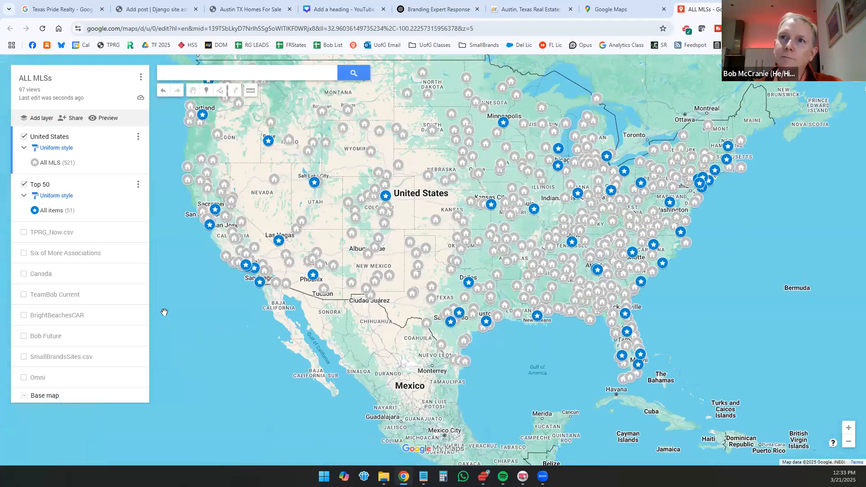
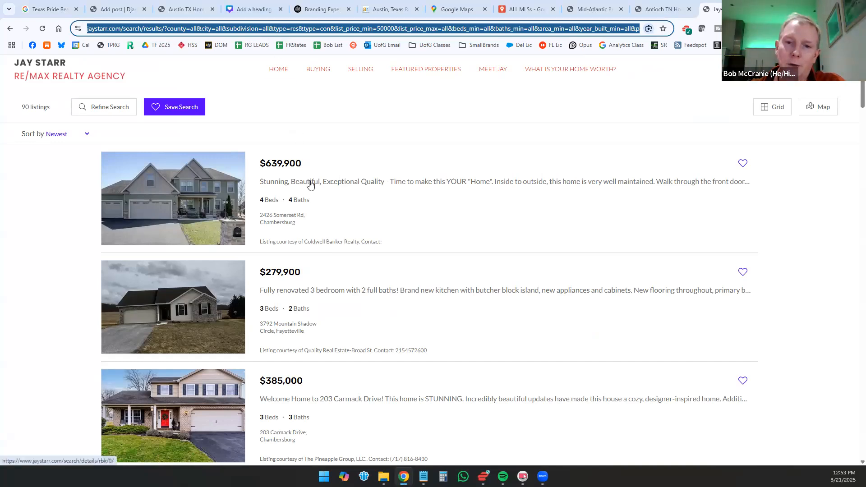
Step: Look through the Chambersburg Area listings on the search results page and return to the start of the list
scroll(351, 207, "down", 10)
scroll(357, 212, "down", 7)
scroll(358, 206, "up", 9)
scroll(360, 197, "up", 7)
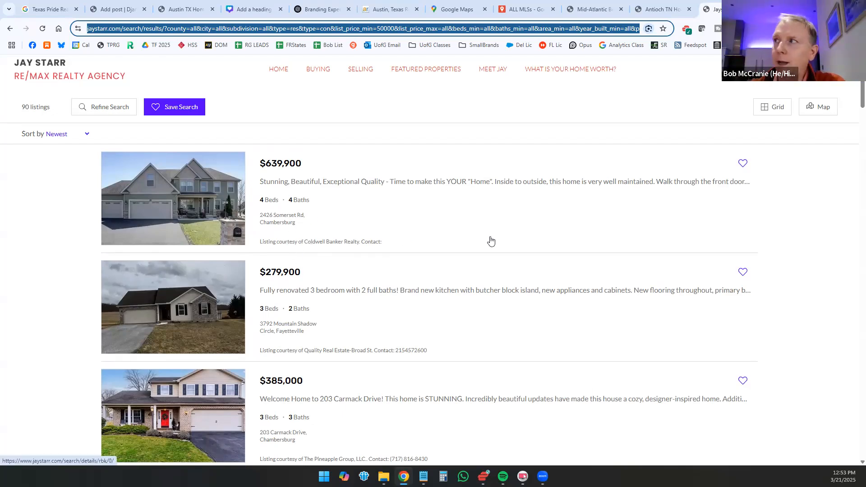
scroll(492, 239, "down", 8)
scroll(460, 222, "down", 12)
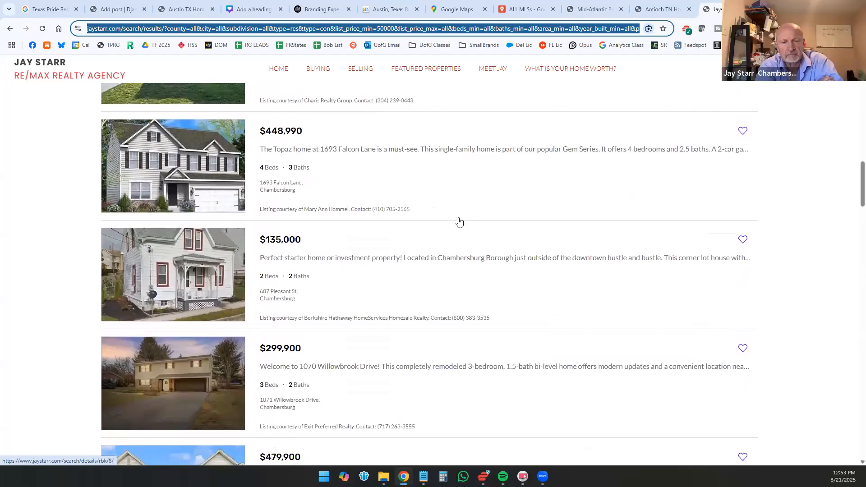
scroll(459, 222, "down", 15)
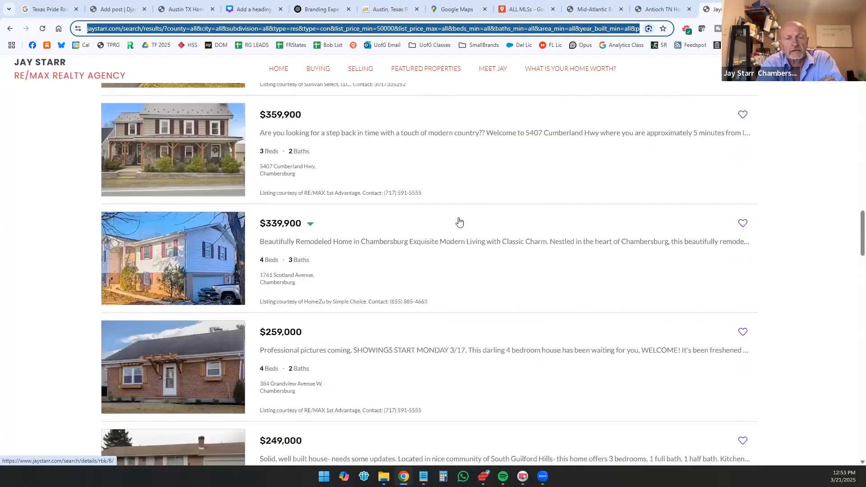
scroll(459, 222, "down", 5)
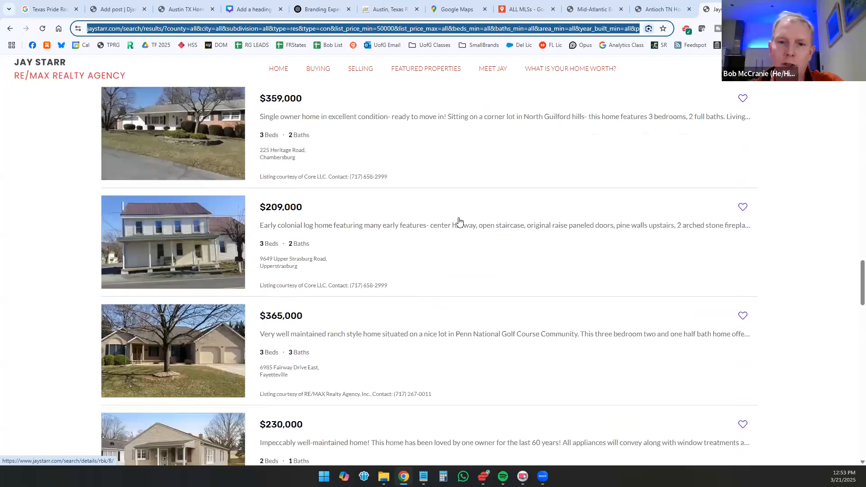
scroll(692, 178, "up", 10)
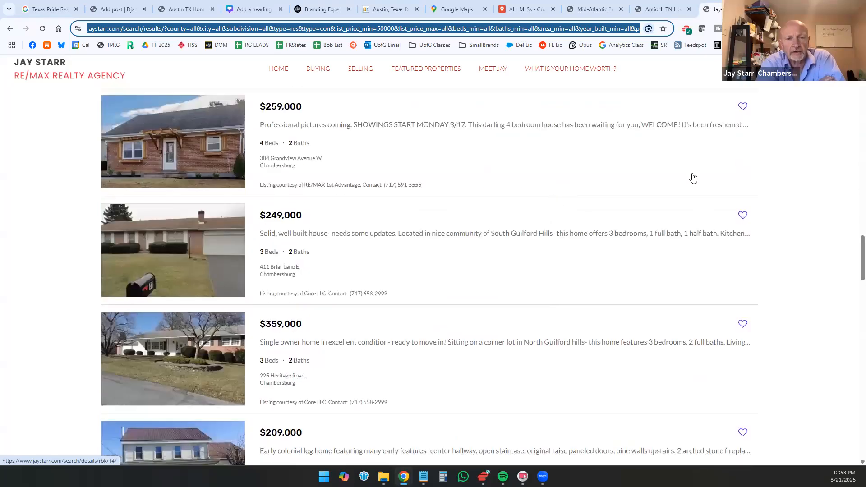
left_click_drag(861, 219, 861, 70)
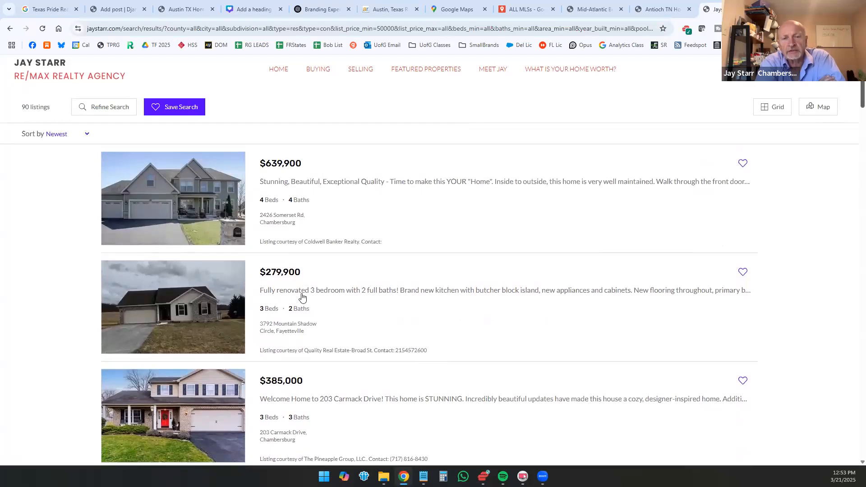
Step: Try the results address without the parameters from beds_min through acres_max, and return to the previous Chambersburg Area results
left_click(267, 27)
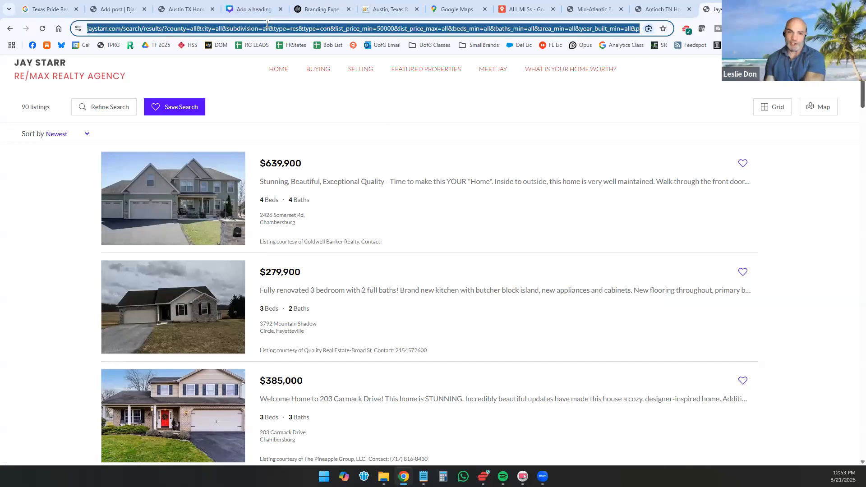
left_click(263, 28)
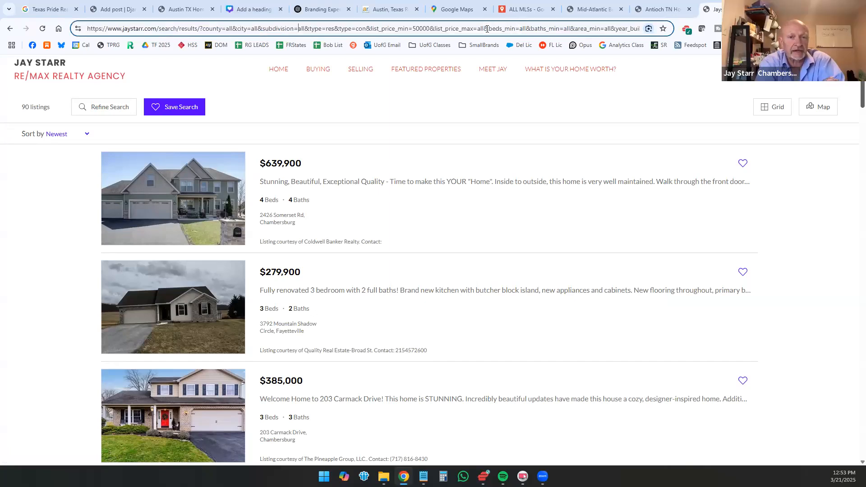
left_click_drag(488, 28, 643, 29)
left_click_drag(576, 33, 589, 28)
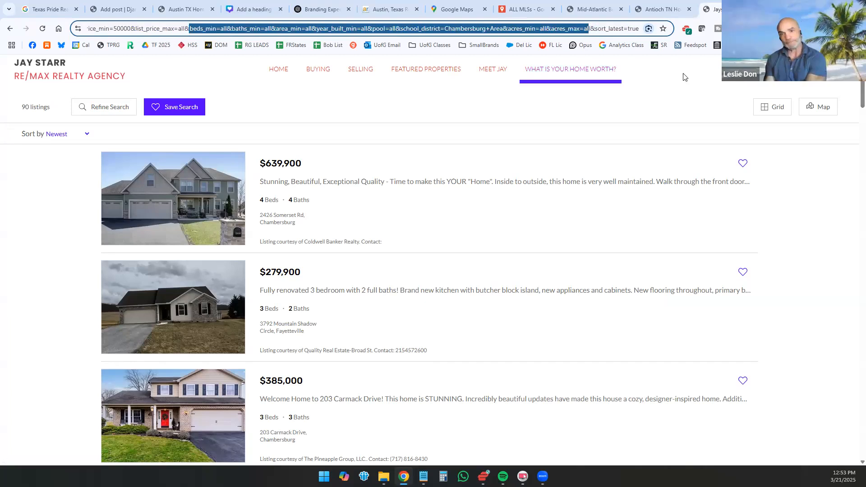
key("BackSpace")
key("BackSpace")
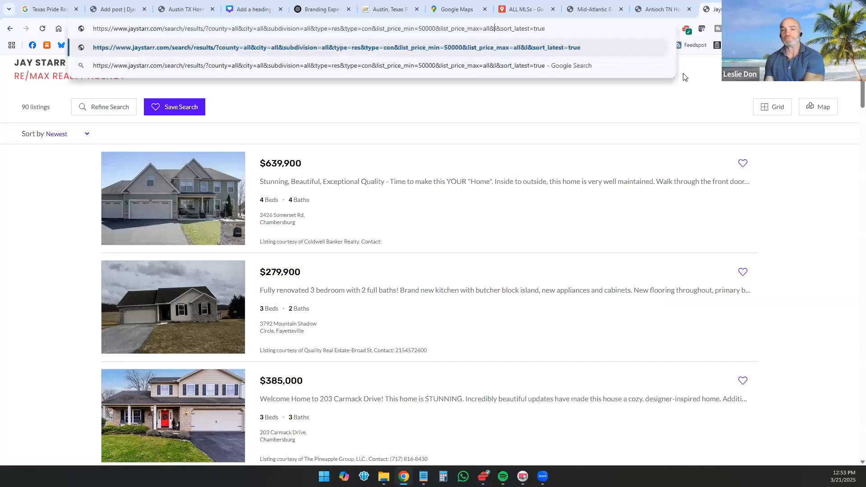
key("BackSpace")
key("Return")
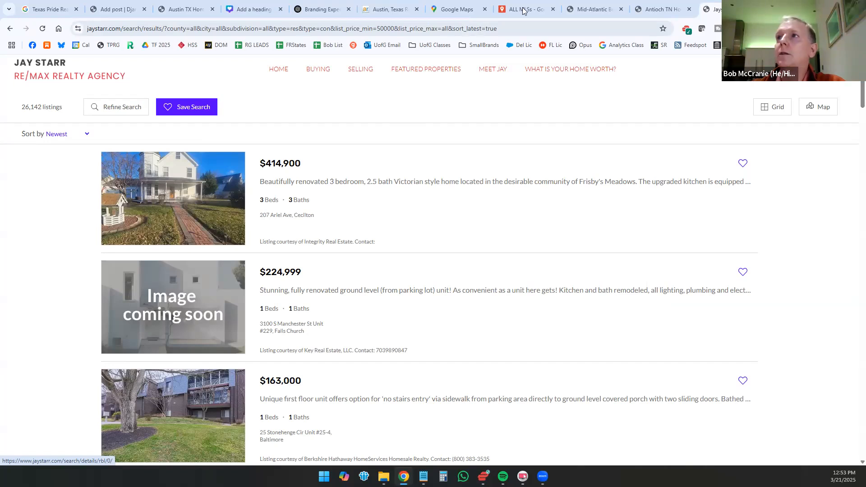
left_click(512, 24)
left_click(338, 29)
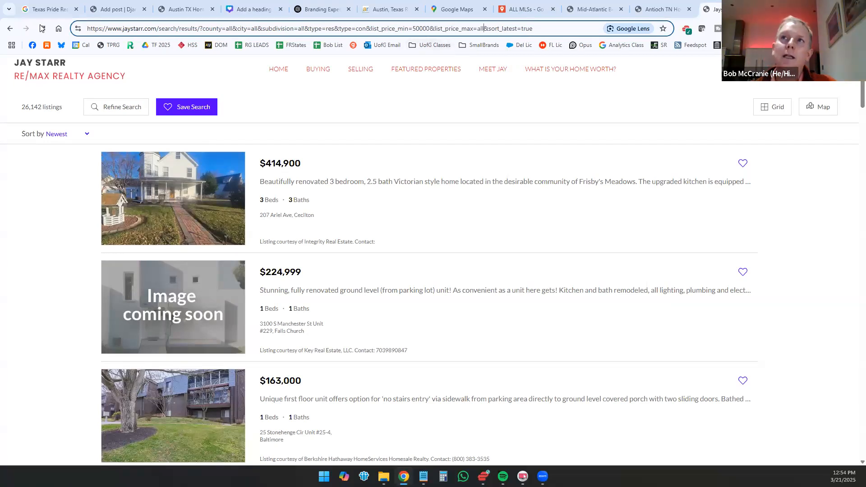
left_click(8, 30)
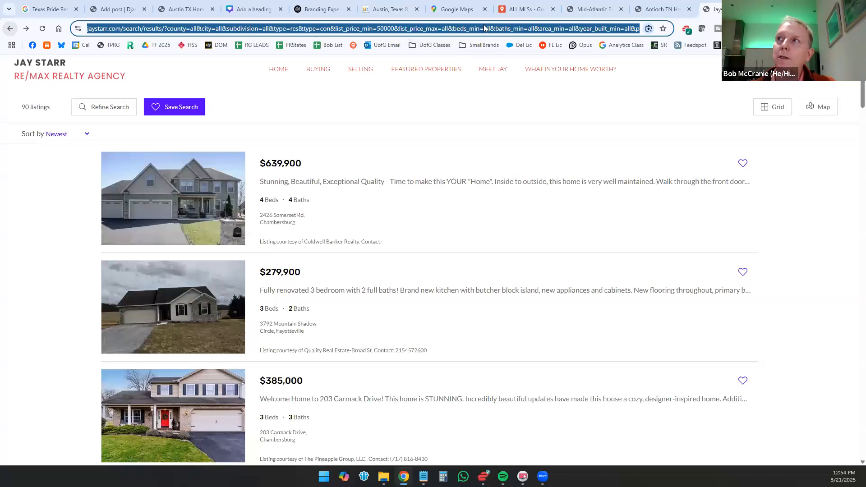
Step: Highlight the school_district=Chambersburg+Area parameter in the results address
left_click(480, 29)
left_click_drag(426, 28, 645, 29)
left_click(401, 29)
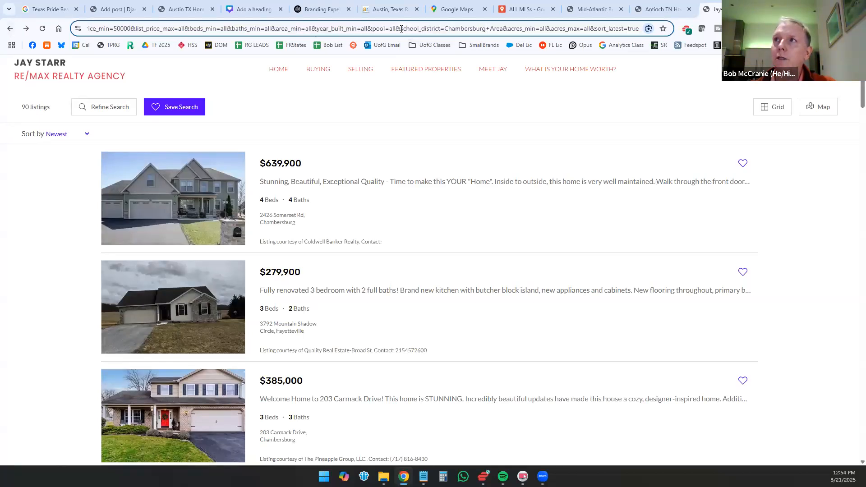
left_click_drag(471, 28, 498, 28)
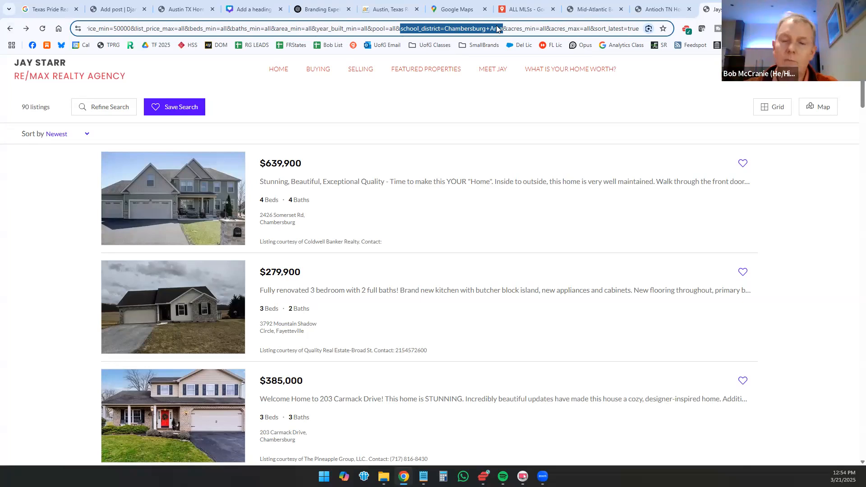
Step: Shorten the results address to end at type=con, set its city parameter to York, and load it
left_click(261, 28)
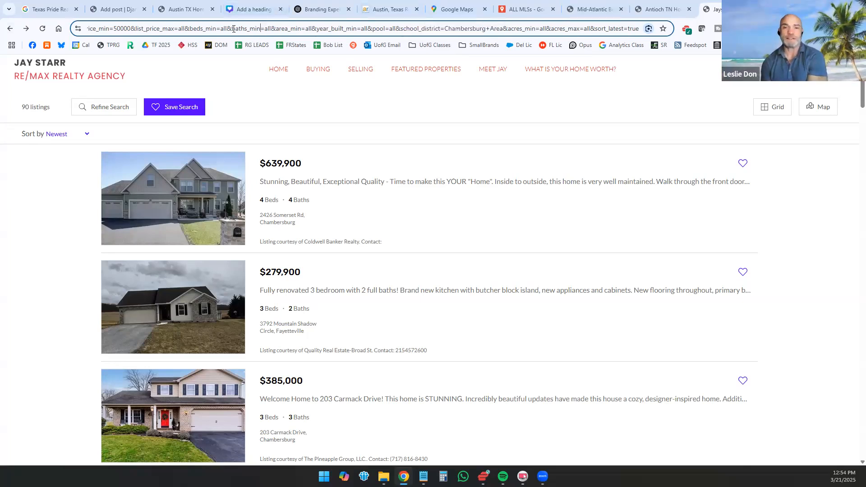
left_click_drag(190, 28, 639, 28)
key("BackSpace")
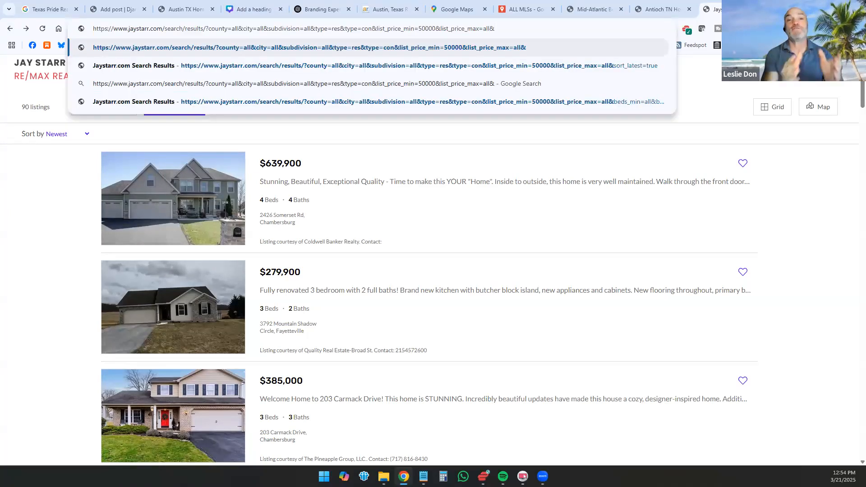
key("BackSpace")
key("BackSpace")
key("BackSpace")
key("BackSpace")
key("BackSpace")
key("BackSpace")
key("BackSpace")
key("BackSpace")
key("BackSpace")
key("BackSpace")
key("BackSpace")
key("BackSpace")
key("BackSpace")
key("BackSpace")
key("BackSpace")
key("BackSpace")
key("BackSpace")
key("BackSpace")
key("BackSpace")
key("BackSpace")
key("BackSpace")
key("BackSpace")
key("BackSpace")
key("BackSpace")
key("BackSpace")
key("BackSpace")
key("BackSpace")
key("BackSpace")
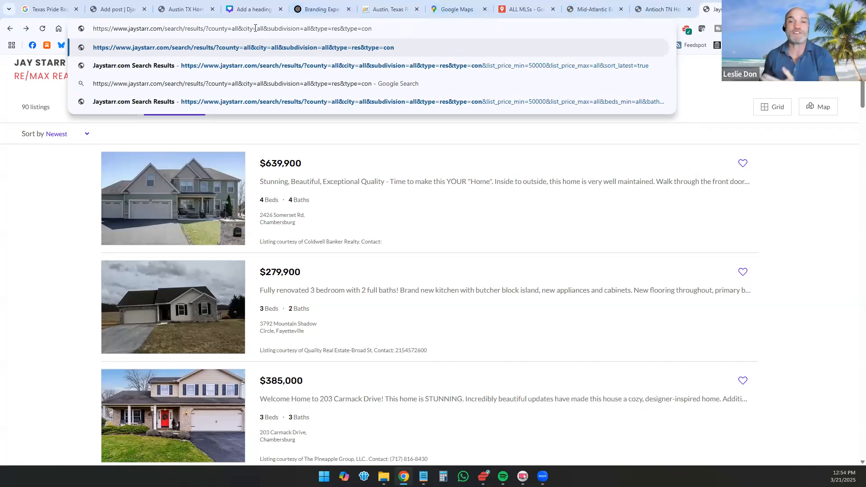
type("York")
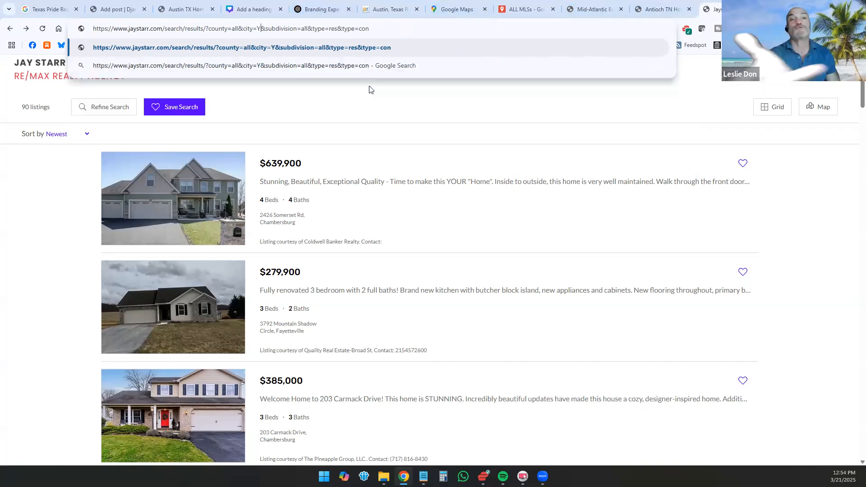
key("Return")
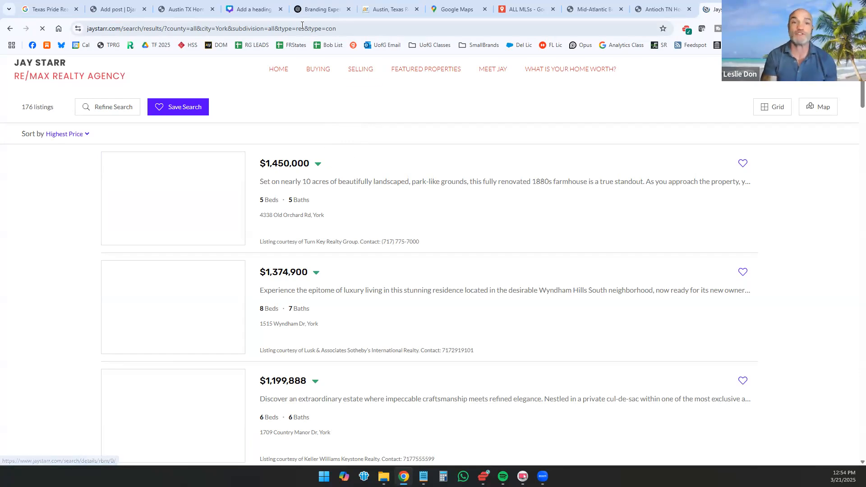
Step: Replace the city value in the results address with Chambersburg and load the listings
left_click(261, 29)
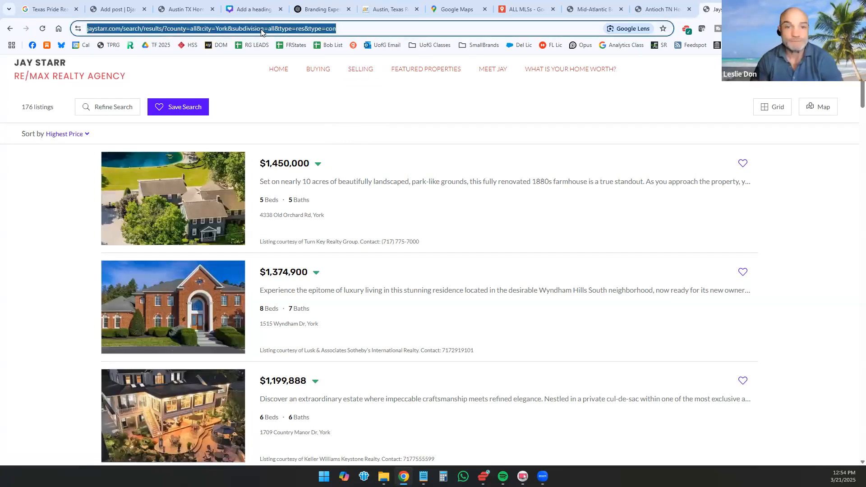
left_click(247, 28)
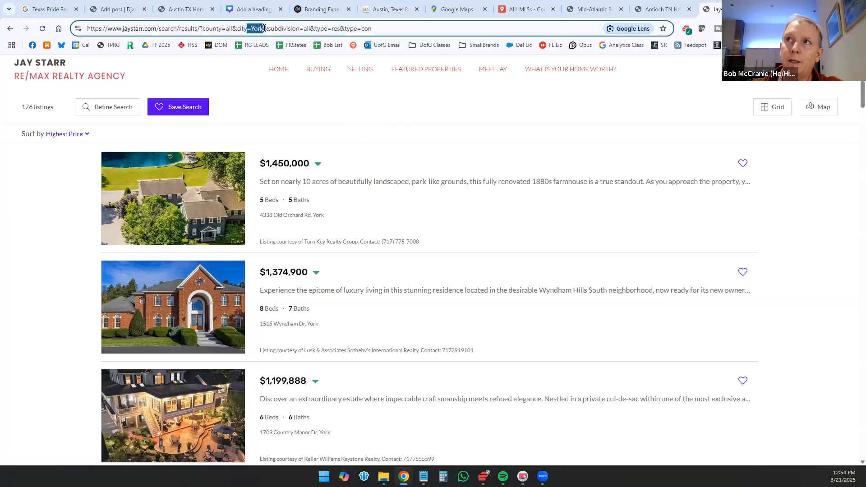
left_click_drag(251, 28, 264, 29)
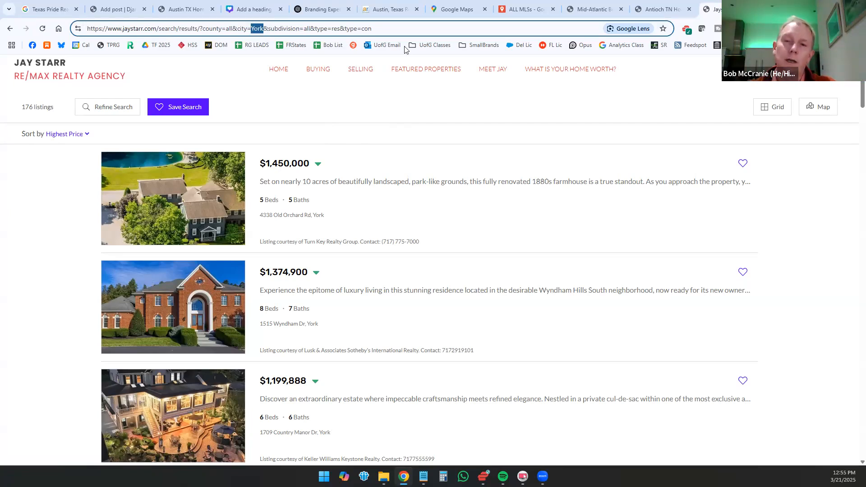
type("Chambersbu")
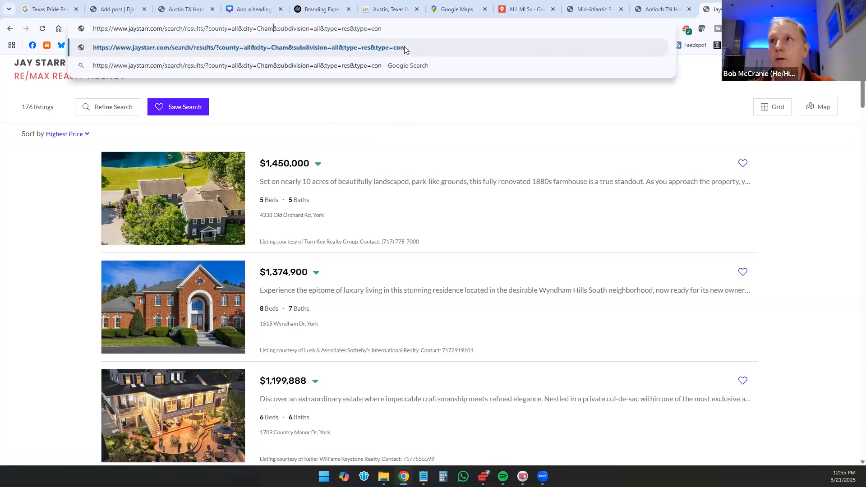
type("rg")
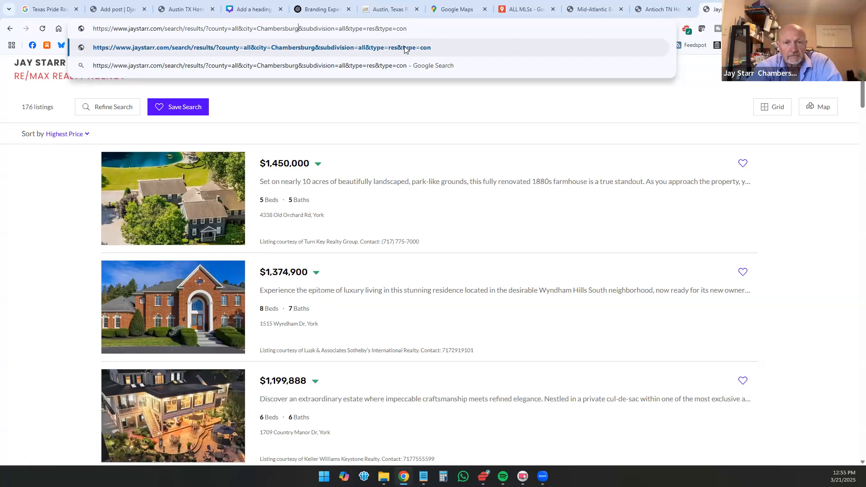
key("Return")
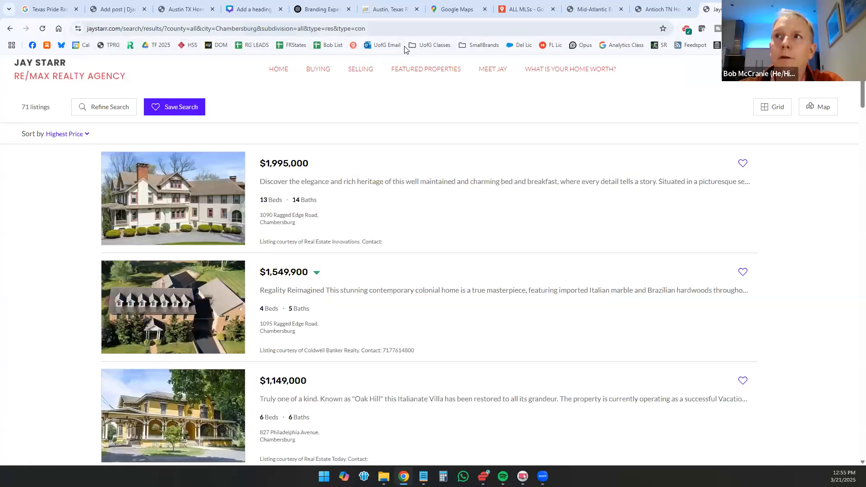
Step: Replace the city value in the results address with Waynesboro and load the listings
left_click_drag(215, 29, 256, 30)
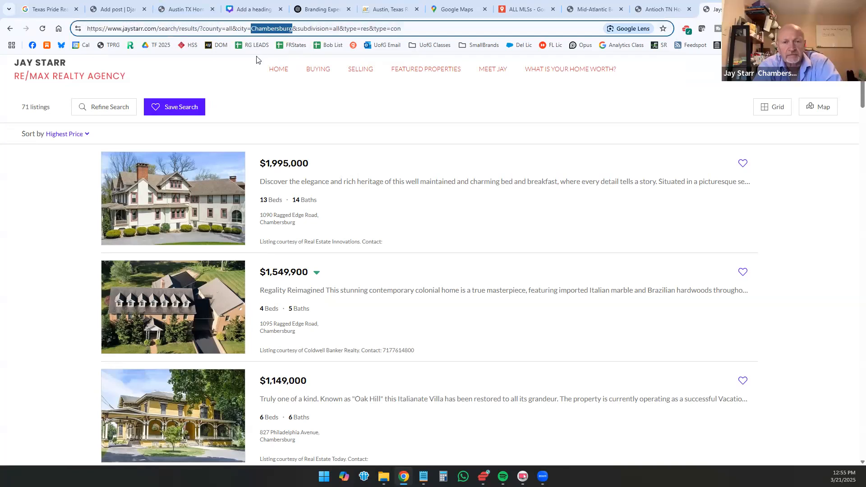
type("Waynesbor")
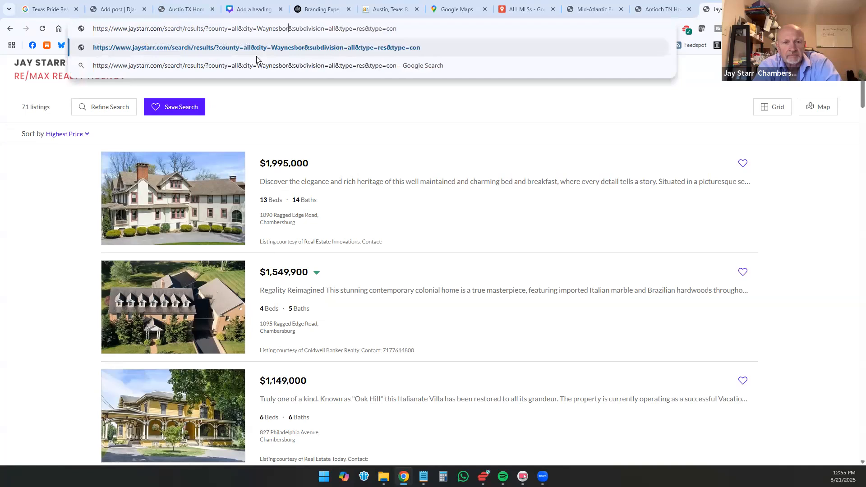
type("o")
key("Return")
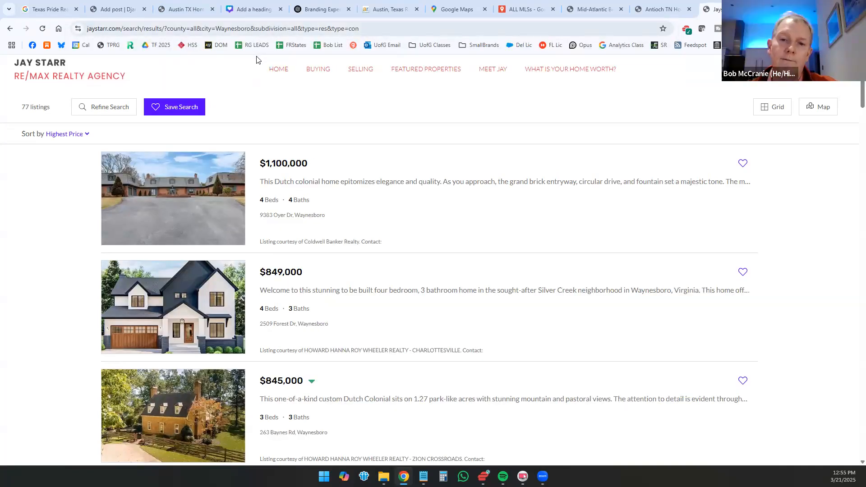
Step: Insert random characters after the city parameter name, after Waynesboro, and inside the subdivision parameter name in the results address
left_click(231, 27)
left_click(232, 28)
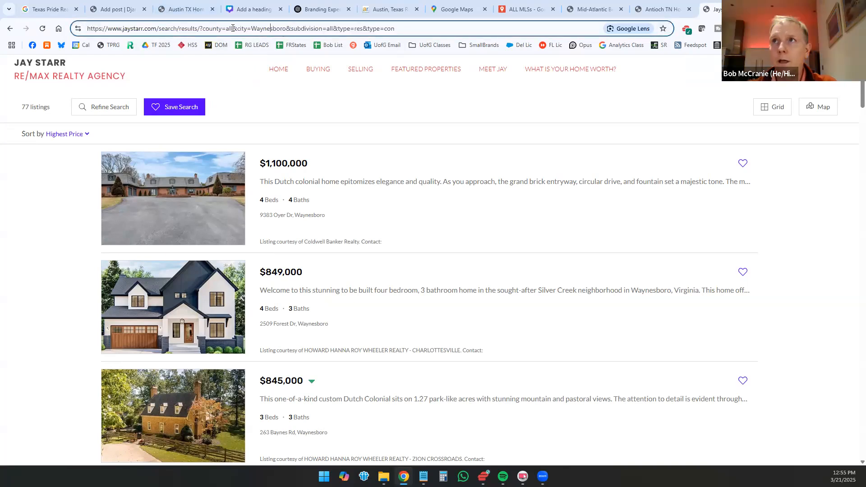
left_click(247, 28)
type("adfsdagdadgdada")
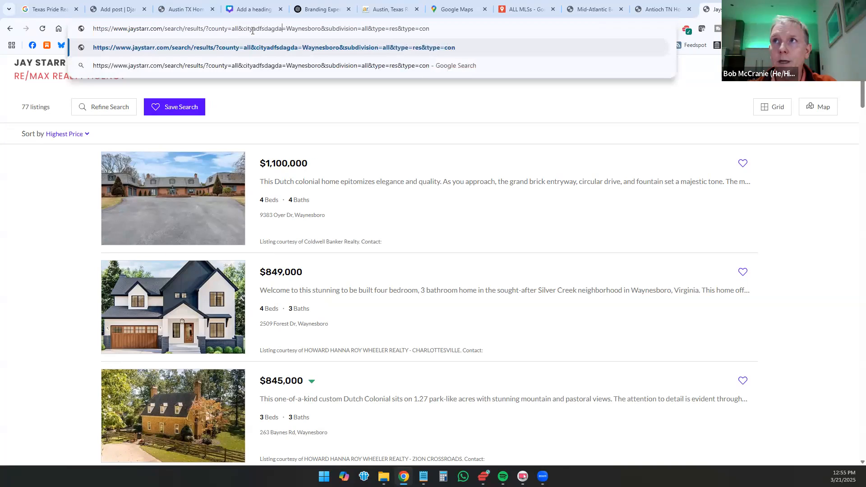
left_click(343, 29)
type("adfsadfadsasdgg")
left_click(399, 28)
type("adf23t3")
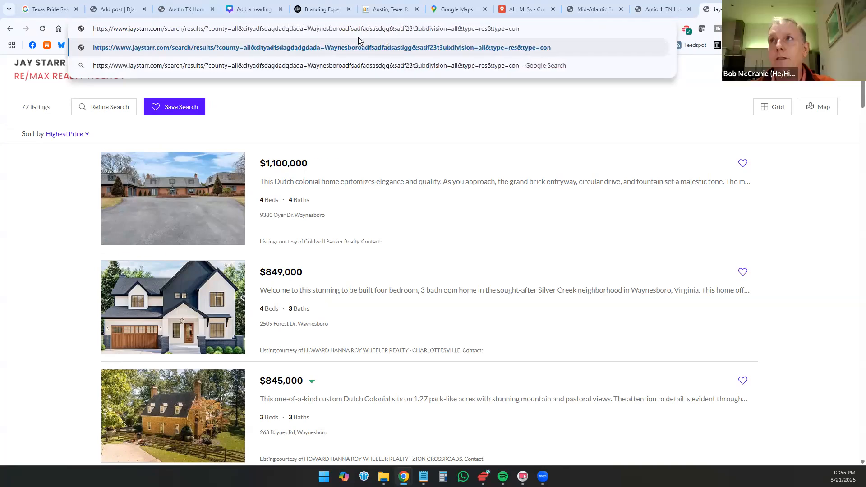
Step: Highlight Waynesboro among the random characters, discard the address edits and reload the original results
left_click_drag(308, 28, 341, 30)
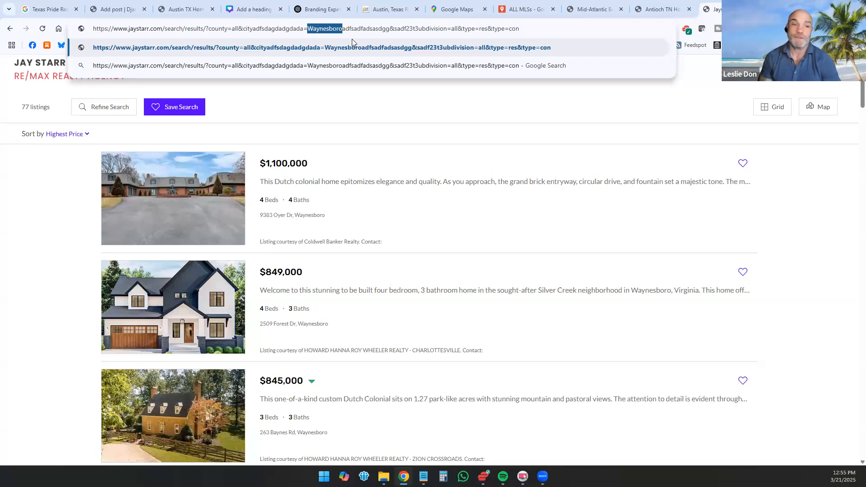
left_click(42, 75)
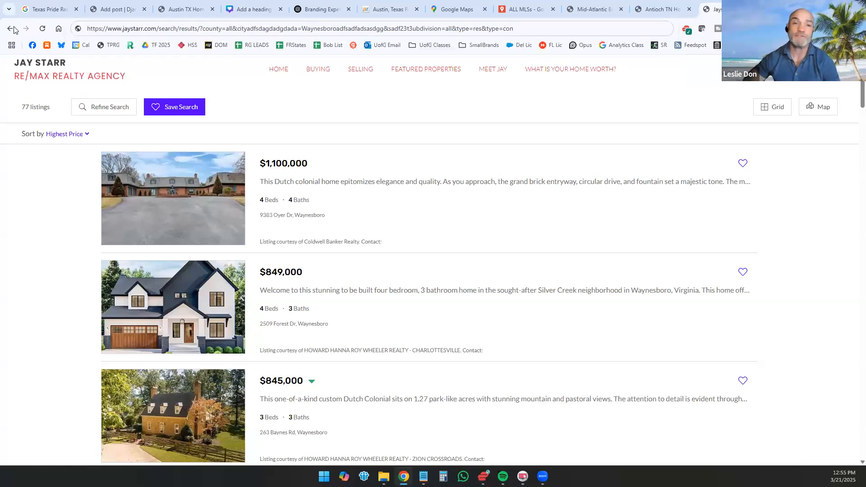
left_click(43, 28)
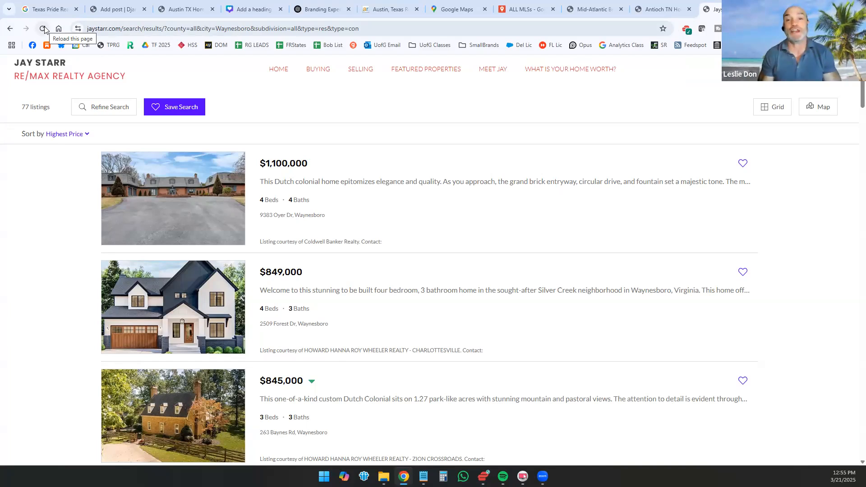
left_click_drag(217, 28, 251, 28)
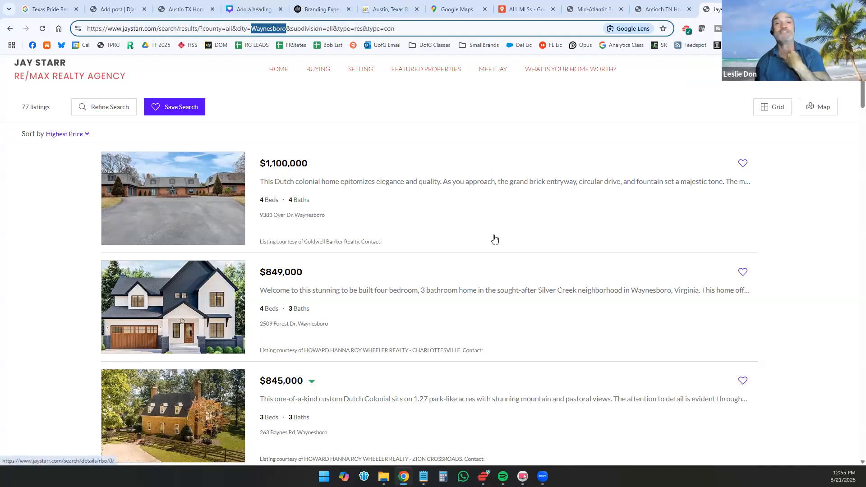
type("5549897")
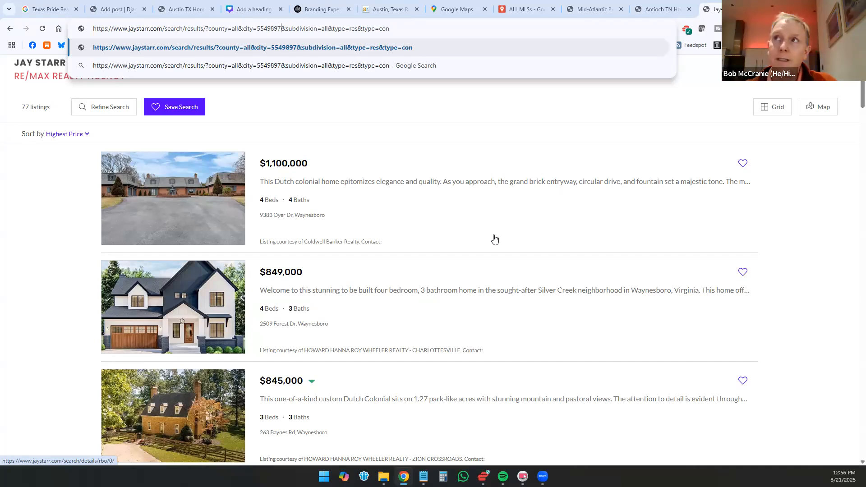
key("BackSpace")
key("BackSpace")
key("BackSpace")
key("BackSpace")
key("BackSpace")
key("BackSpace")
key("BackSpace")
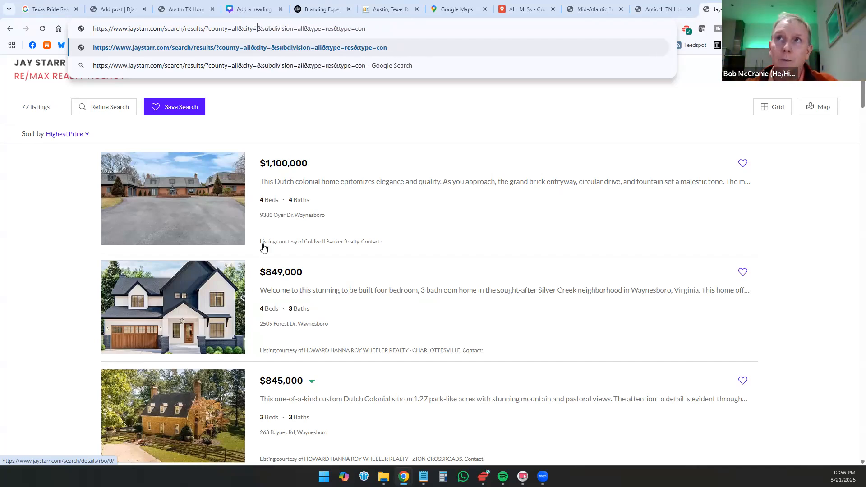
key("Escape")
left_click(43, 28)
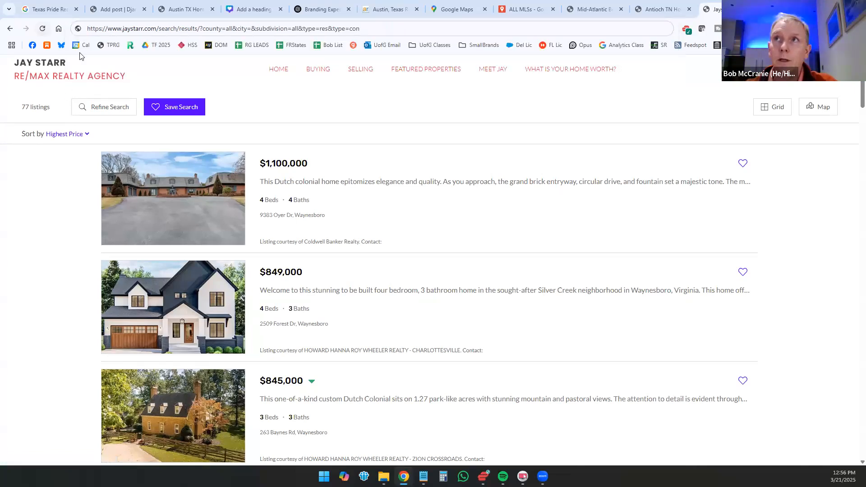
Step: Add the parameter state=PA before the county parameter in the Waynesboro results address and load the listings
left_click(178, 30)
left_click(171, 29)
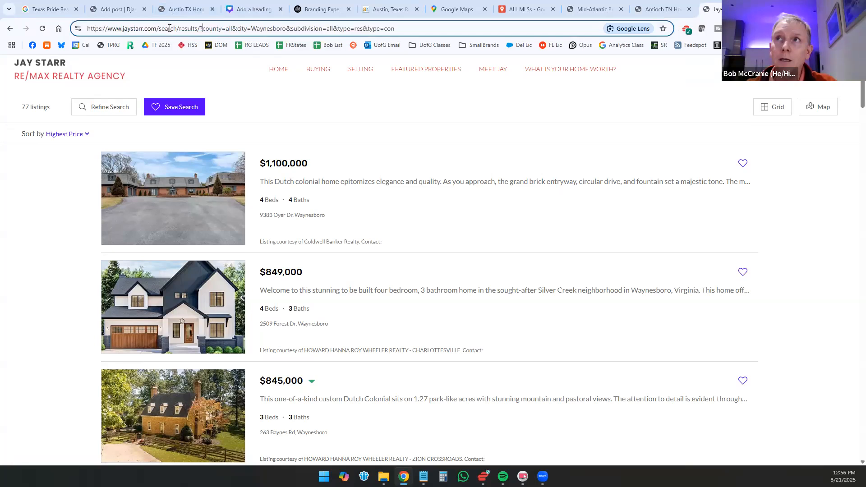
type("sta")
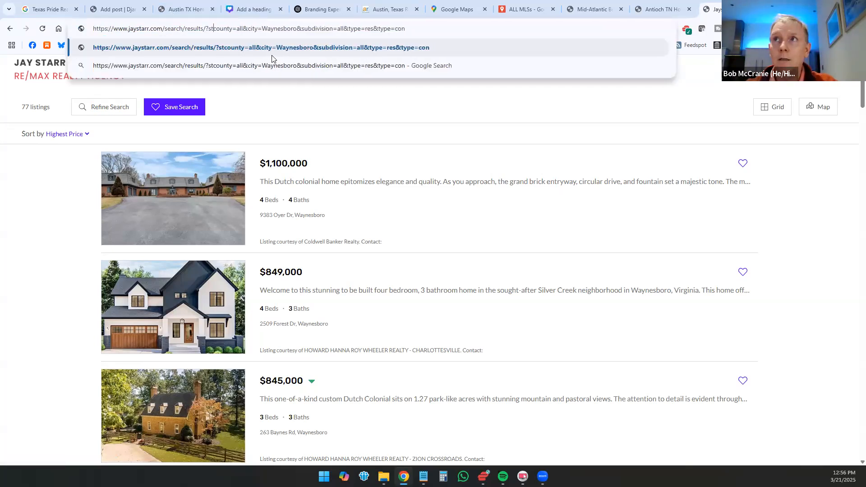
type("te=PA&")
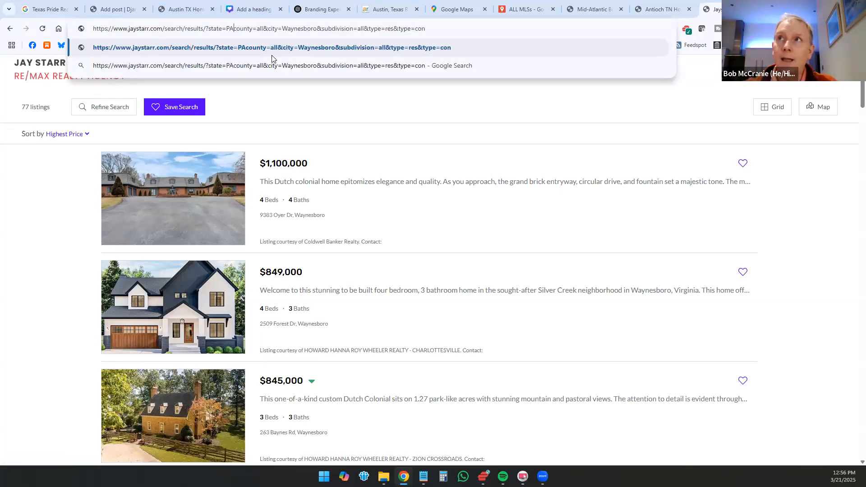
key("Return")
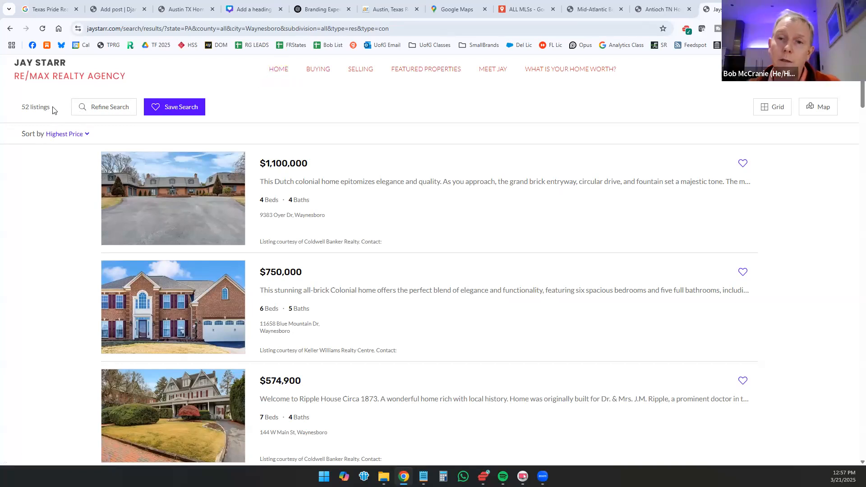
Step: Open Camp Hill PA Homes For Sale from the home page's popular areas and examine its list of category links
left_click(271, 71)
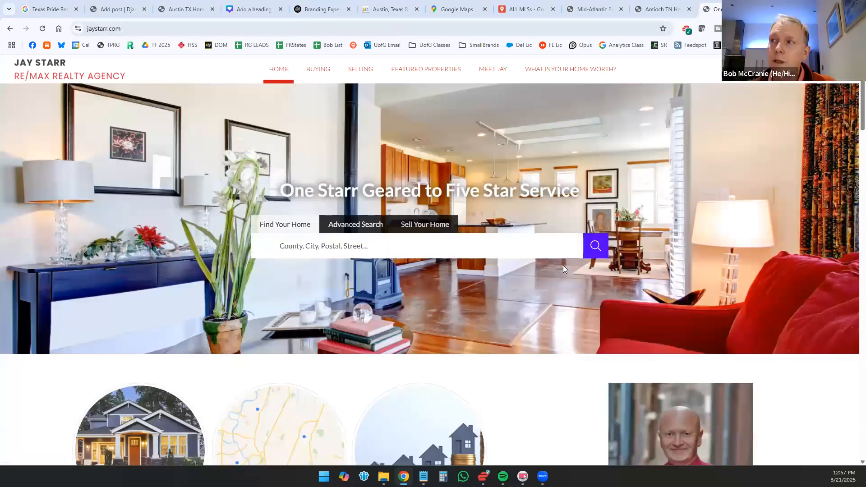
scroll(563, 269, "down", 15)
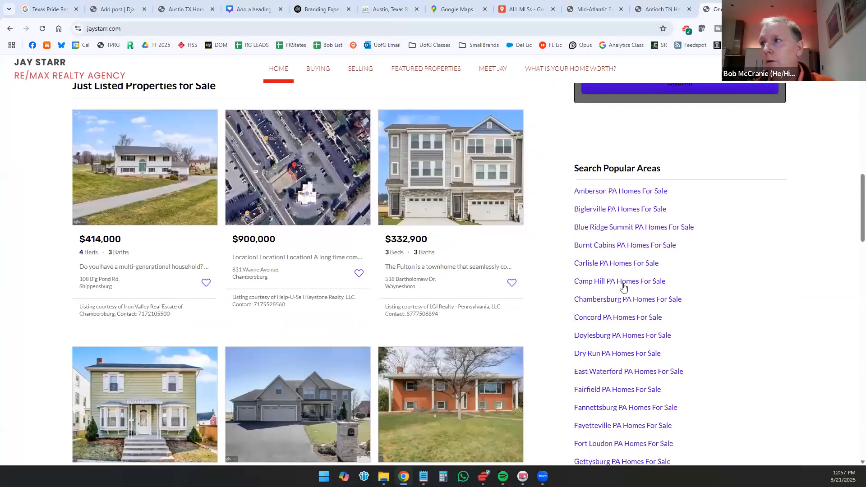
left_click(615, 283)
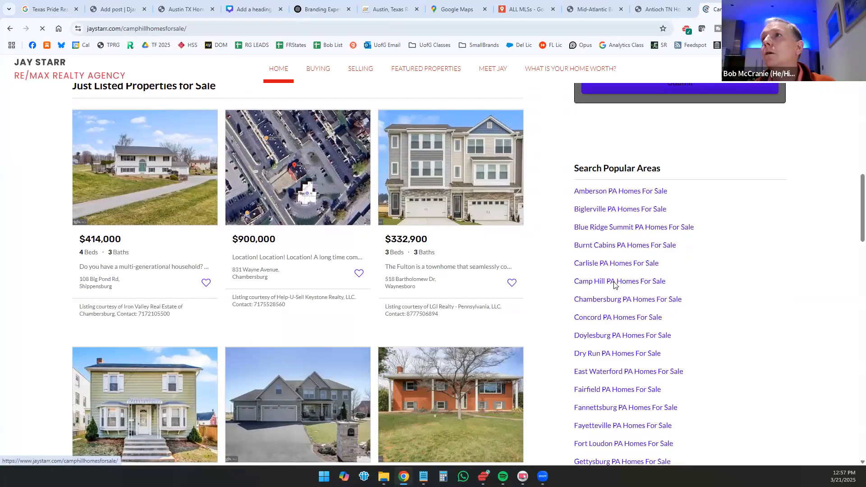
scroll(633, 282, "down", 6)
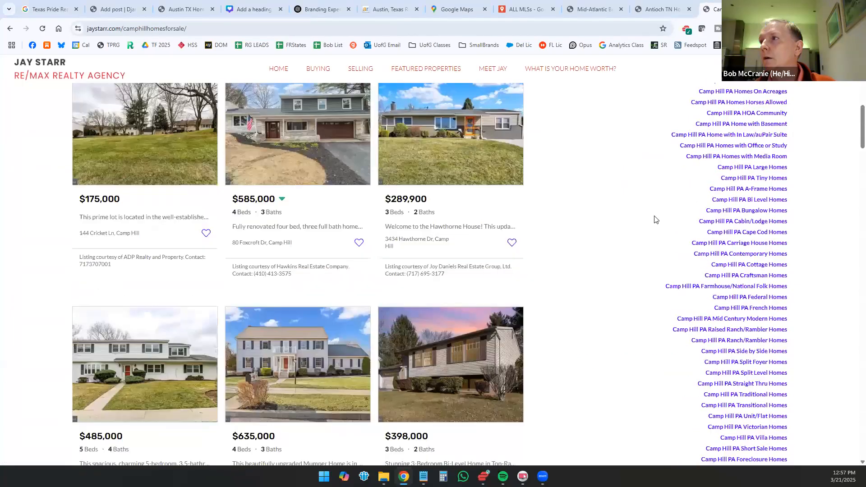
scroll(657, 220, "up", 4)
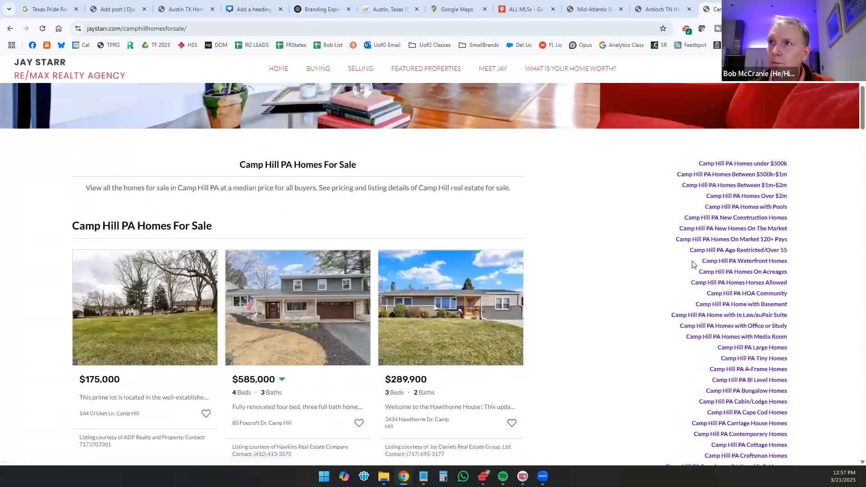
scroll(696, 187, "down", 6)
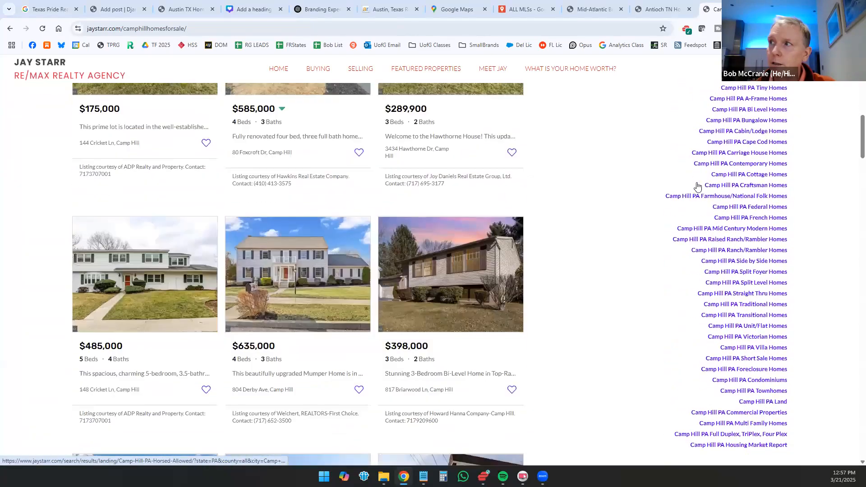
scroll(697, 187, "down", 3)
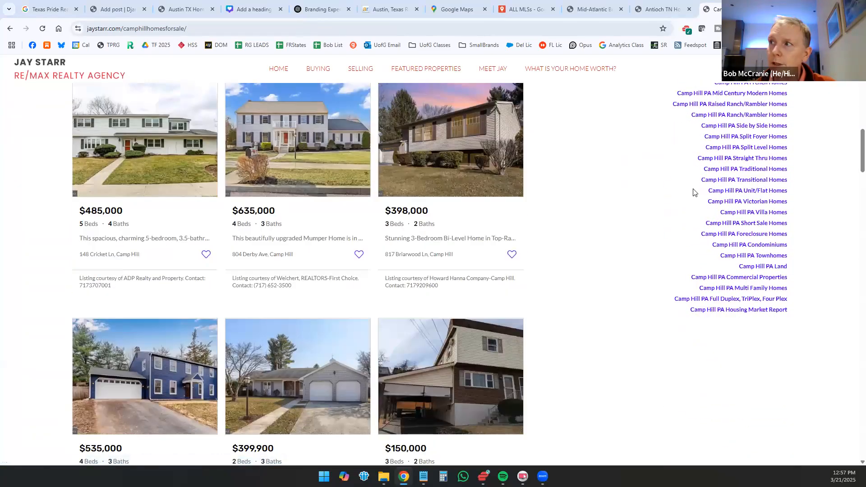
scroll(695, 191, "up", 10)
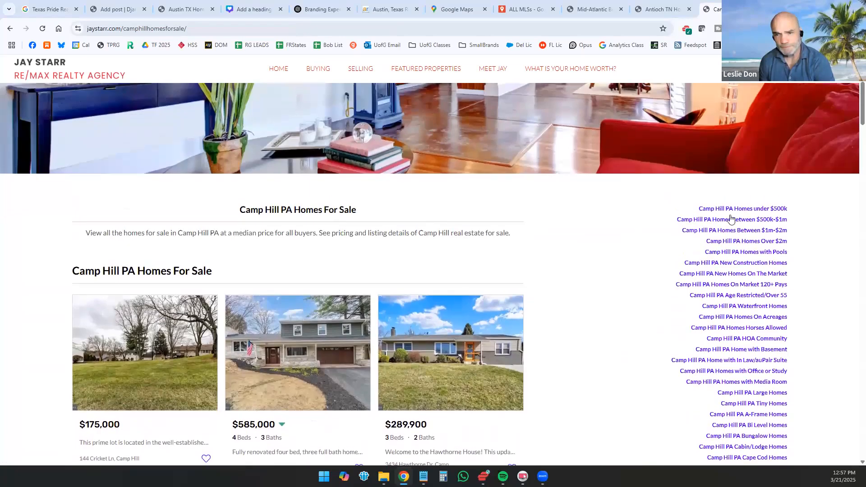
Step: Open the Camp Hill PA New Construction Homes results and inspect the state parameter in their address
left_click(733, 264)
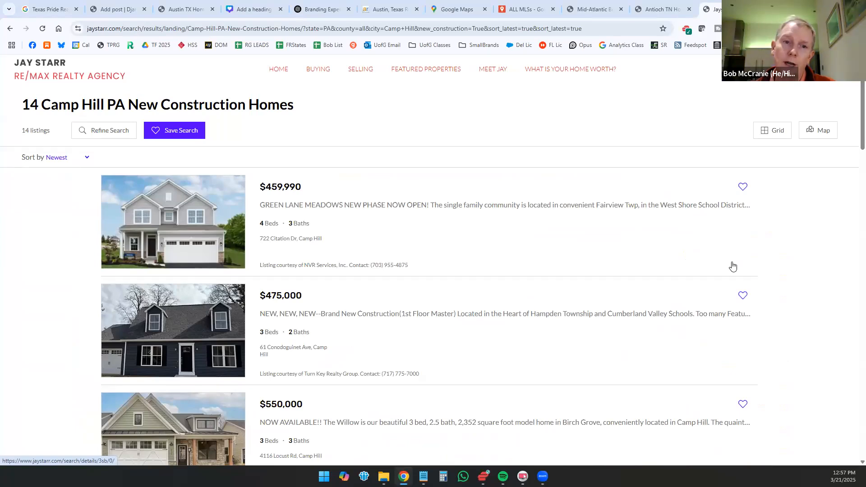
double_click(265, 28)
left_click(346, 26)
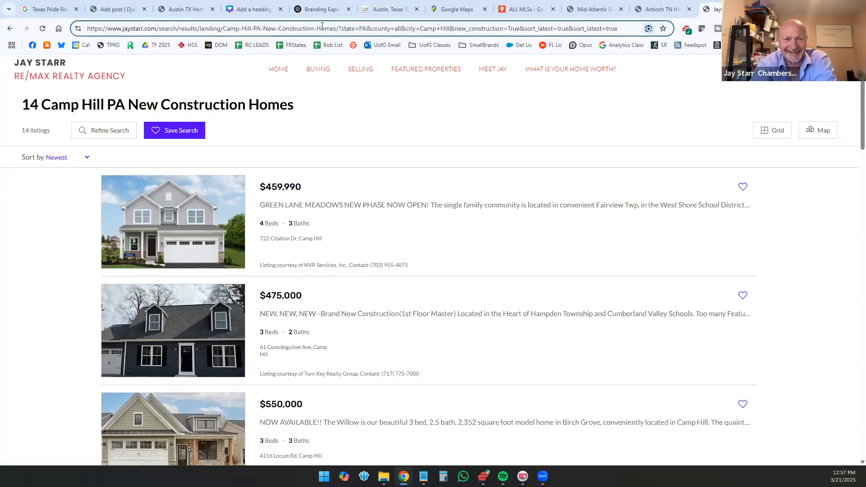
Step: Return to the Camp Hill page to review its remaining category links, and go back to the home page's popular areas
left_click(7, 30)
scroll(601, 257, "down", 8)
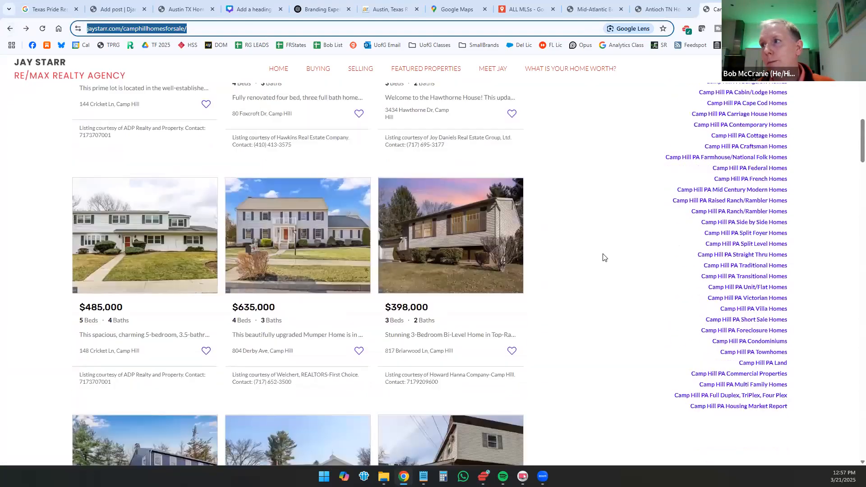
scroll(604, 257, "down", 2)
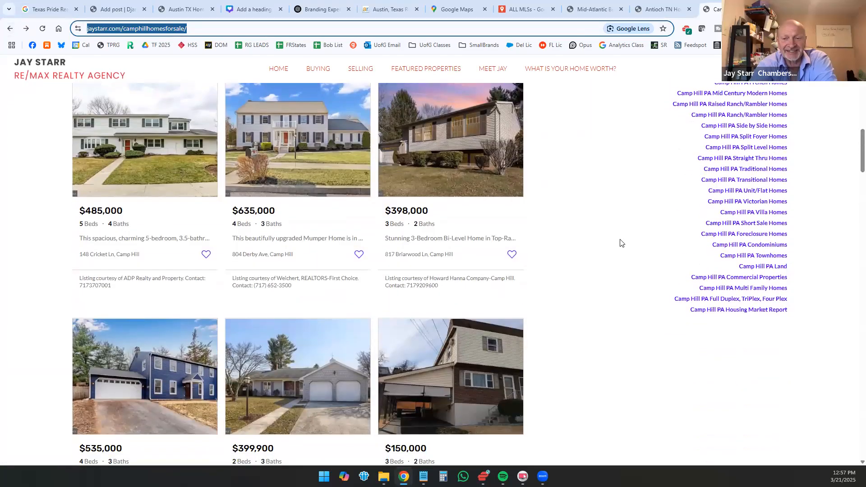
scroll(618, 223, "up", 10)
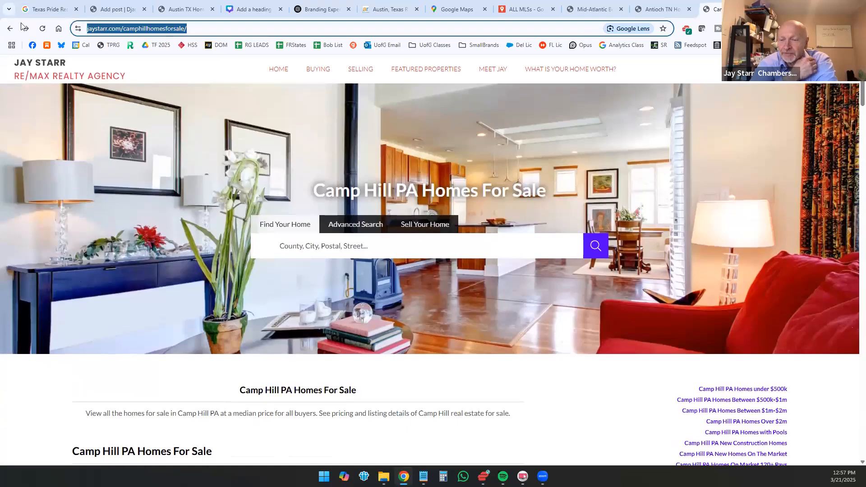
left_click(11, 29)
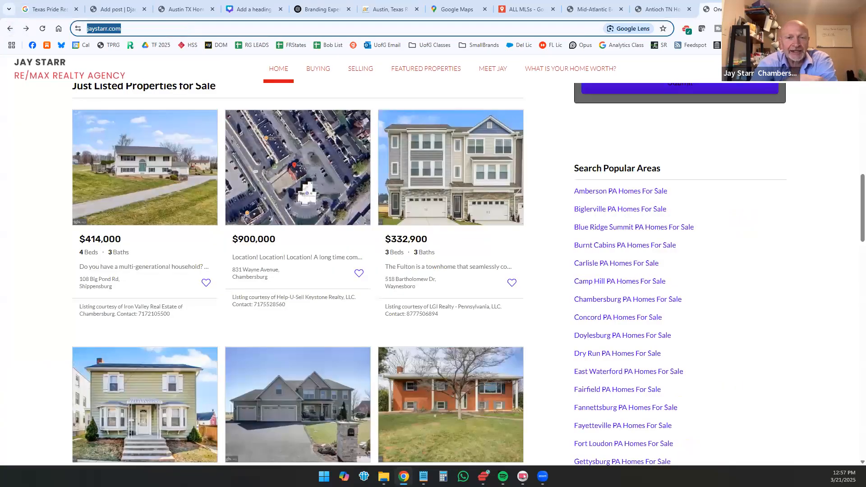